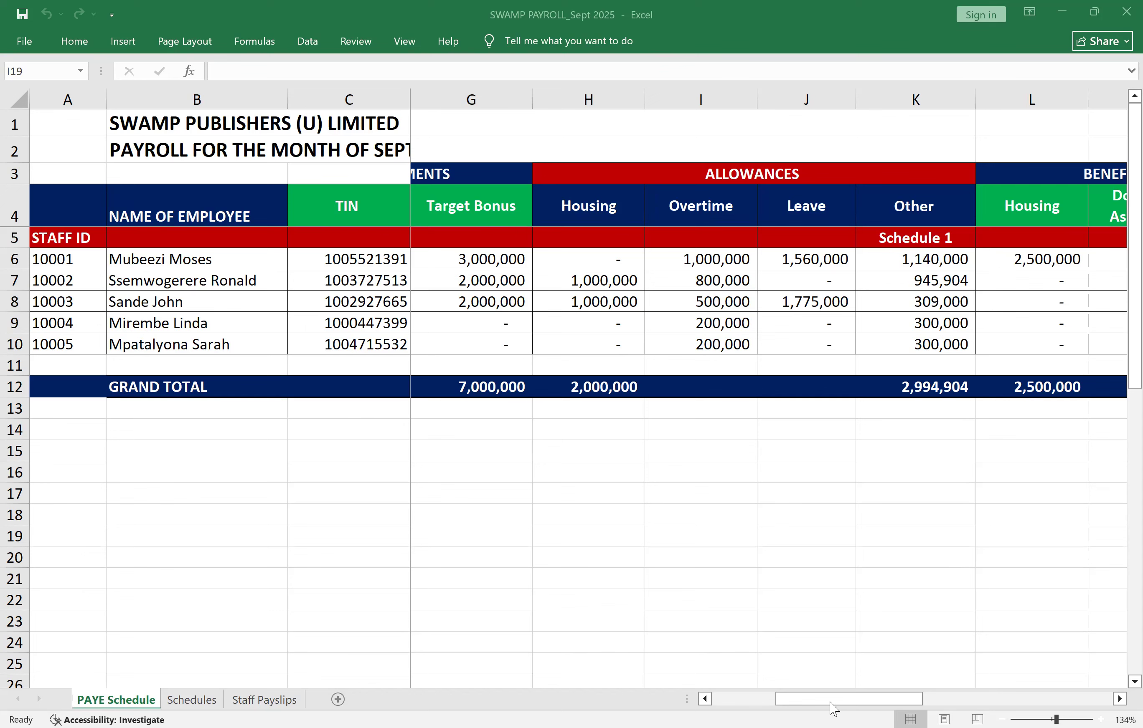
Step: Examine the payroll title and the list of employee names on the PAYE Schedule sheet
{"action": "left_click", "coordinate": [704, 699]}
{"action": "left_click", "coordinate": [704, 699]}
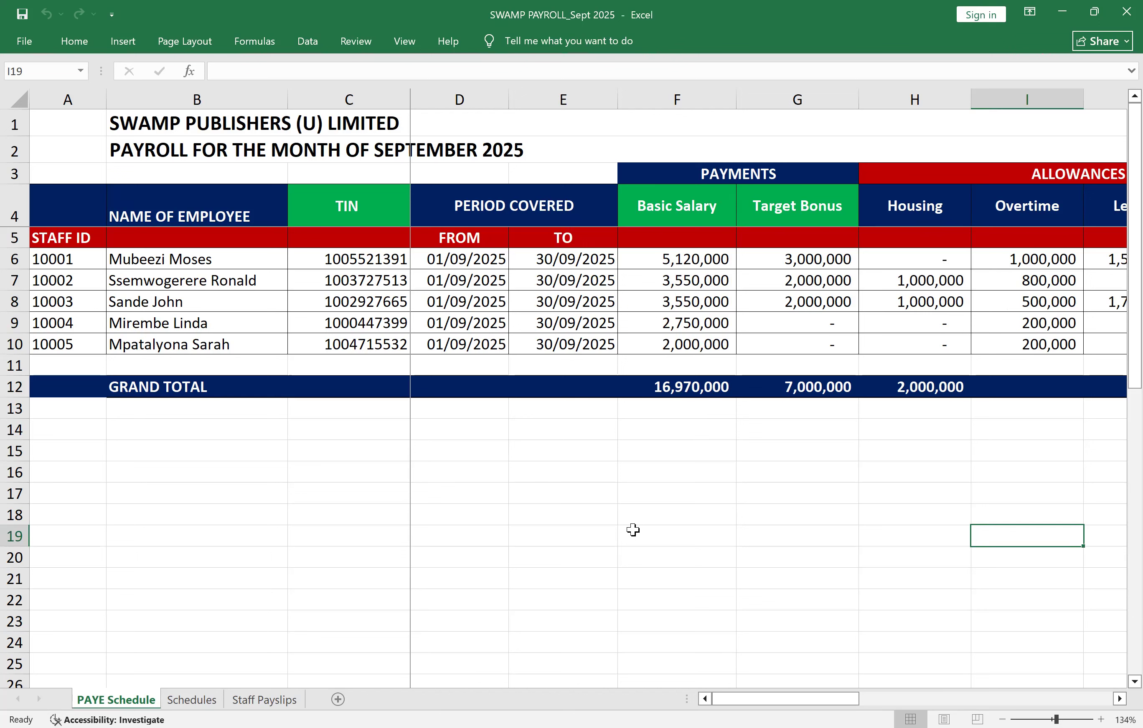
{"action": "left_click", "coordinate": [157, 214]}
{"action": "left_click", "coordinate": [177, 154]}
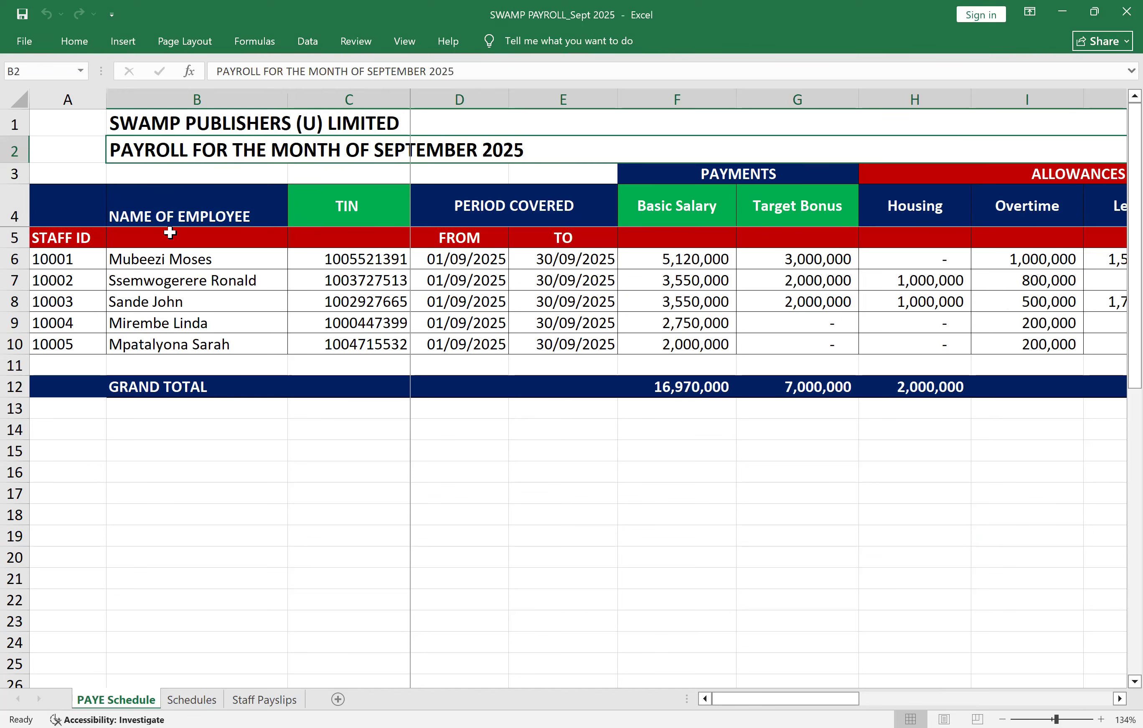
{"action": "left_click", "coordinate": [167, 261]}
{"action": "left_click", "coordinate": [186, 282]}
{"action": "left_click", "coordinate": [192, 303]}
{"action": "left_click", "coordinate": [206, 321]}
{"action": "left_click", "coordinate": [216, 345]}
{"action": "left_click", "coordinate": [272, 480]}
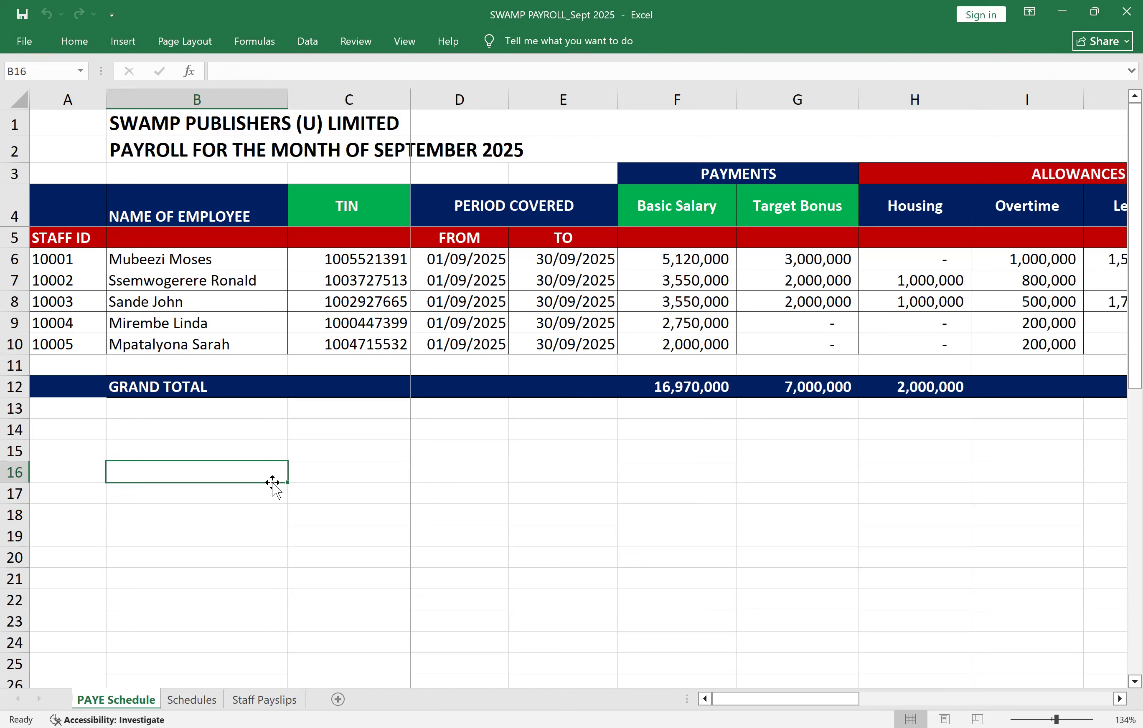
Step: Look over the allowances and benefits columns and the Schedules sheet, and return to the PAYE Schedule sheet
{"action": "scroll", "coordinate": [272, 483], "scroll_direction": "right", "scroll_amount": 6}
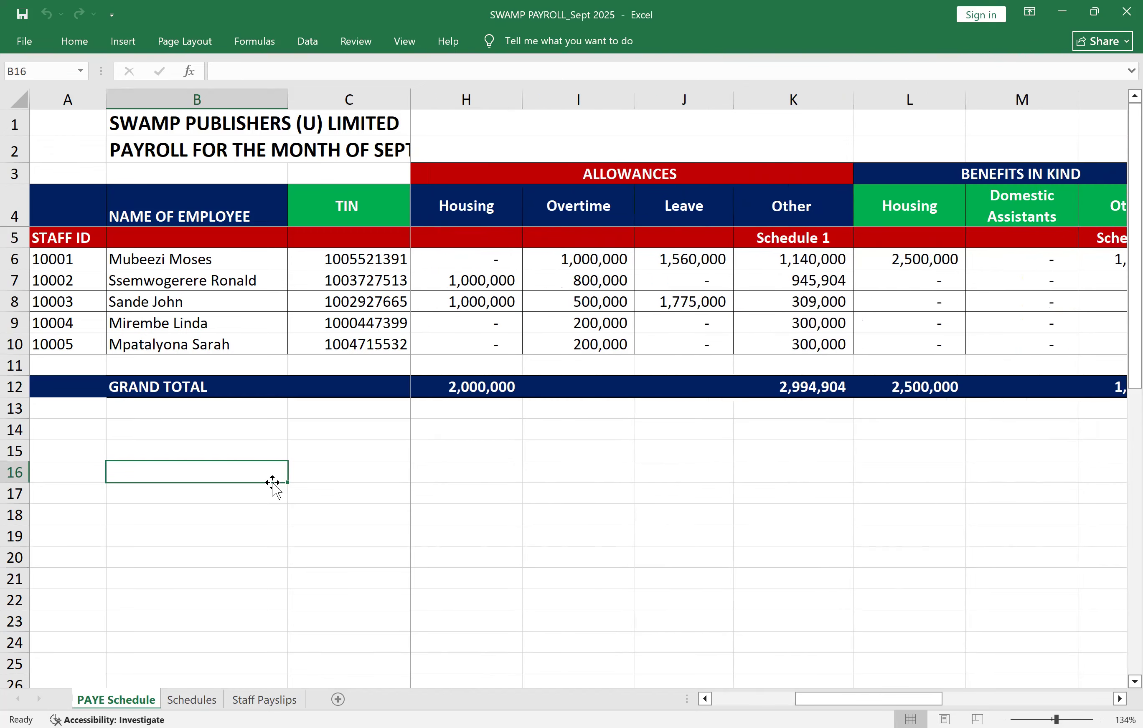
{"action": "scroll", "coordinate": [272, 484], "scroll_direction": "left", "scroll_amount": 8}
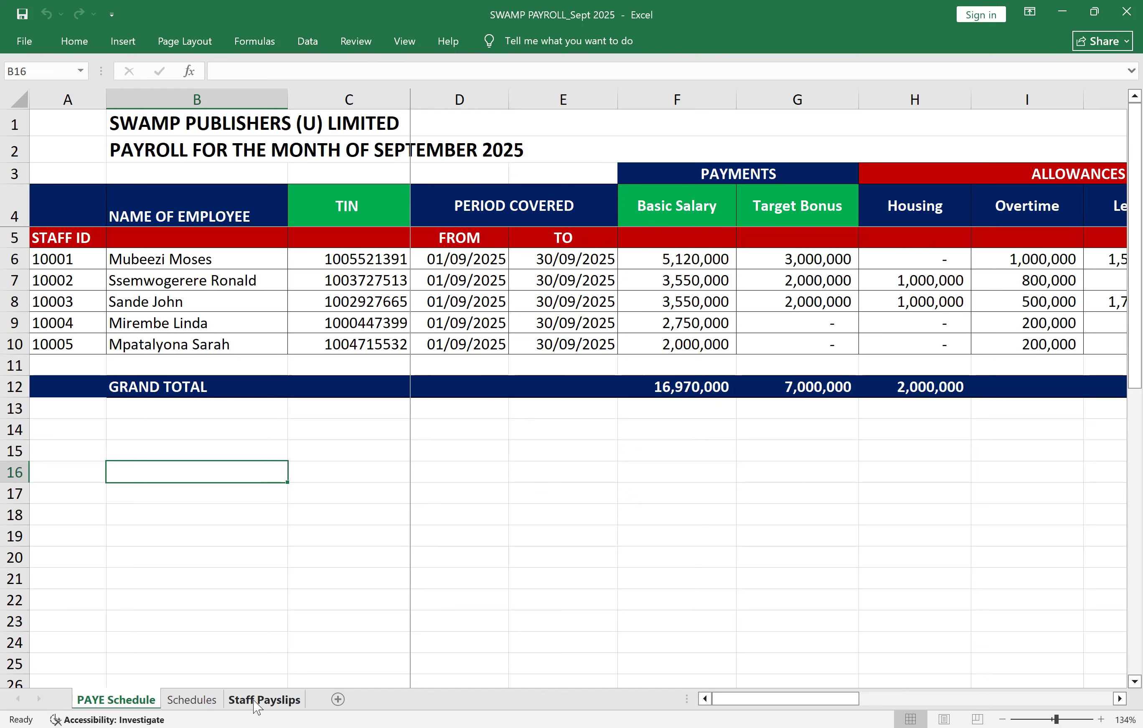
{"action": "left_click", "coordinate": [192, 701]}
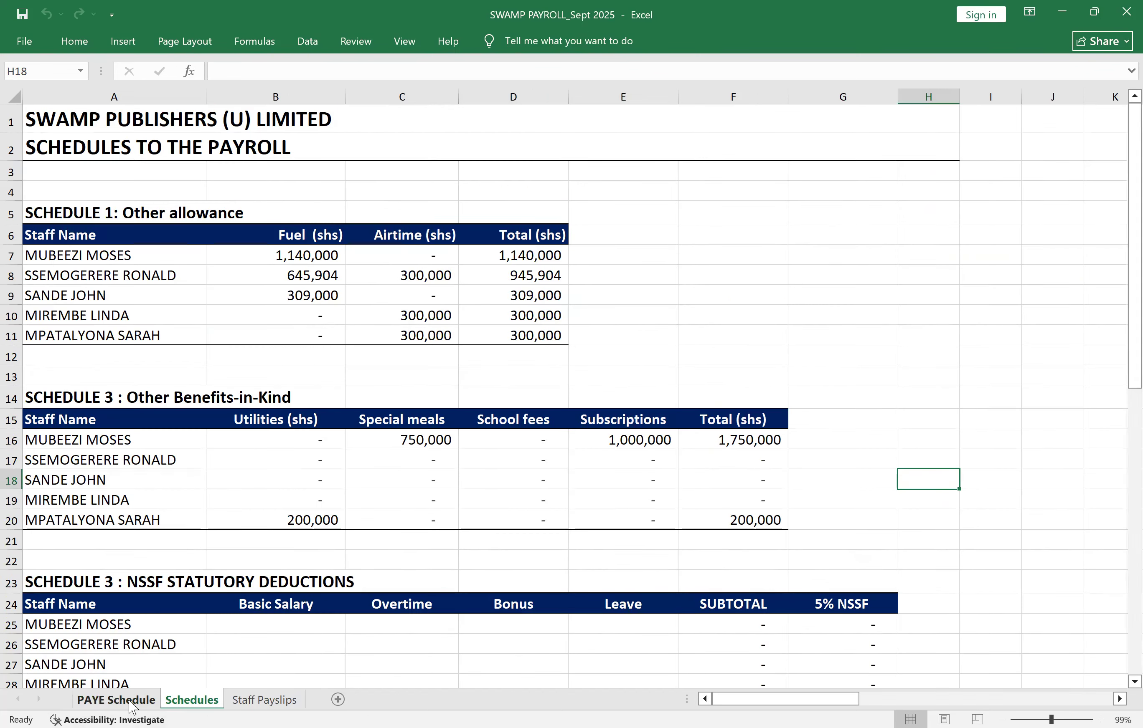
{"action": "left_click", "coordinate": [129, 702]}
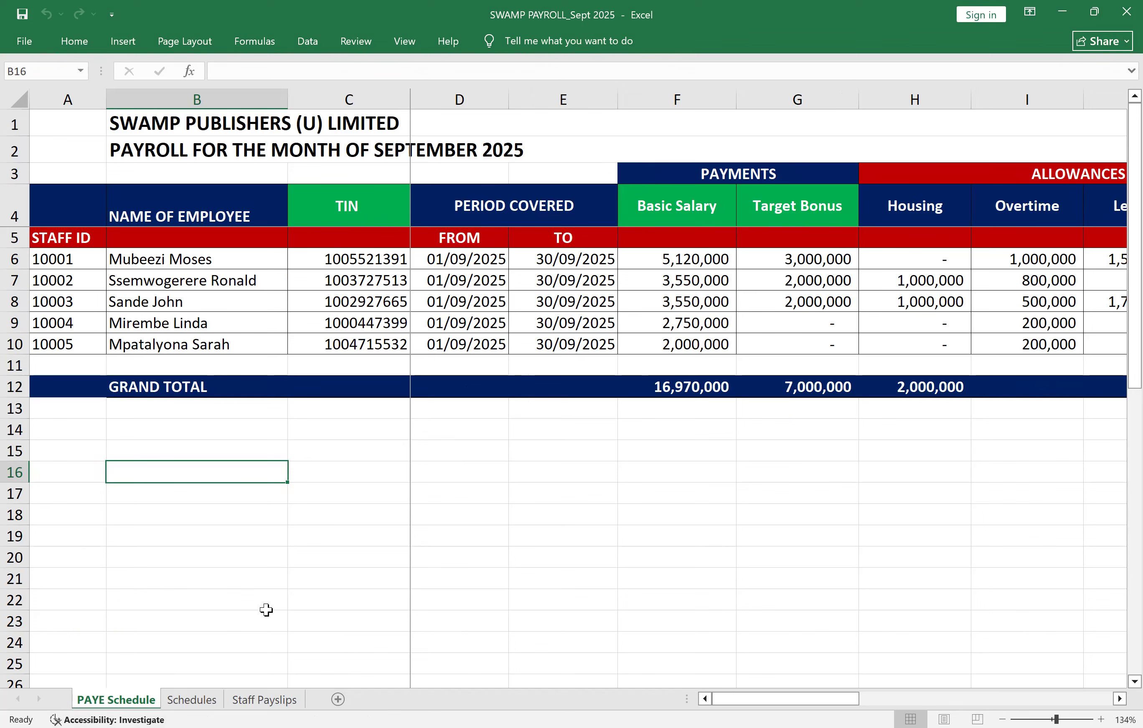
Step: Insert two blank rows at row 11, between the last employee and the grand total
{"action": "left_click", "coordinate": [13, 365]}
{"action": "right_click", "coordinate": [13, 365]}
{"action": "left_click", "coordinate": [89, 510]}
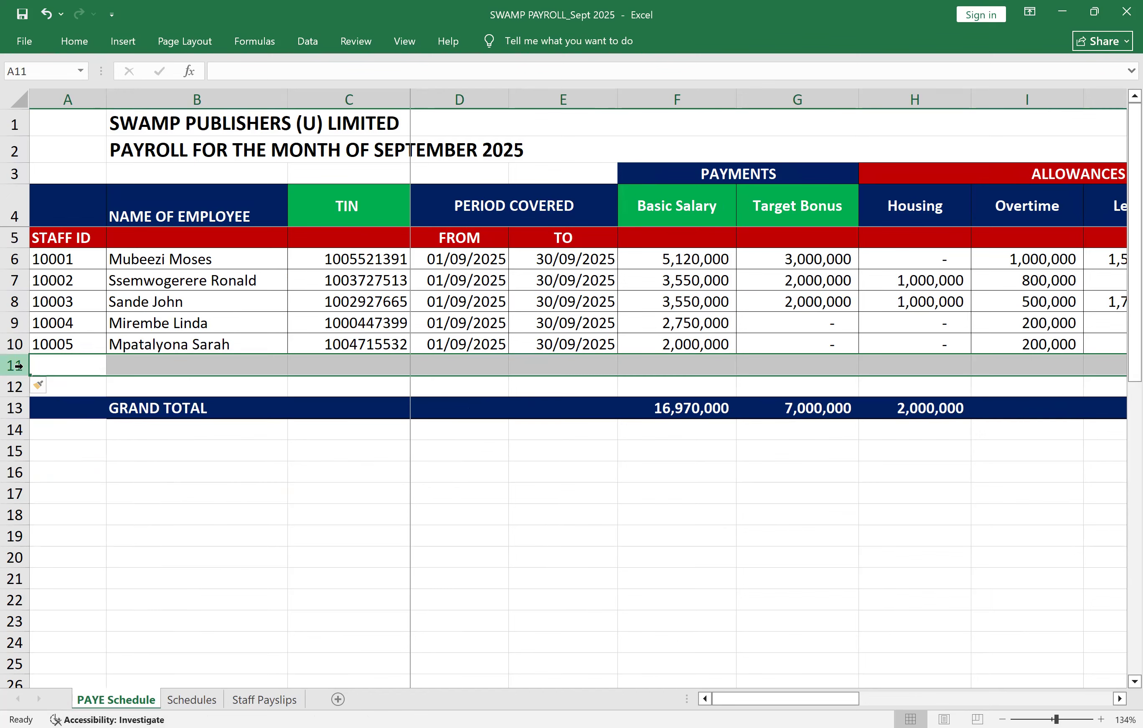
{"action": "right_click", "coordinate": [18, 366]}
{"action": "left_click", "coordinate": [85, 517]}
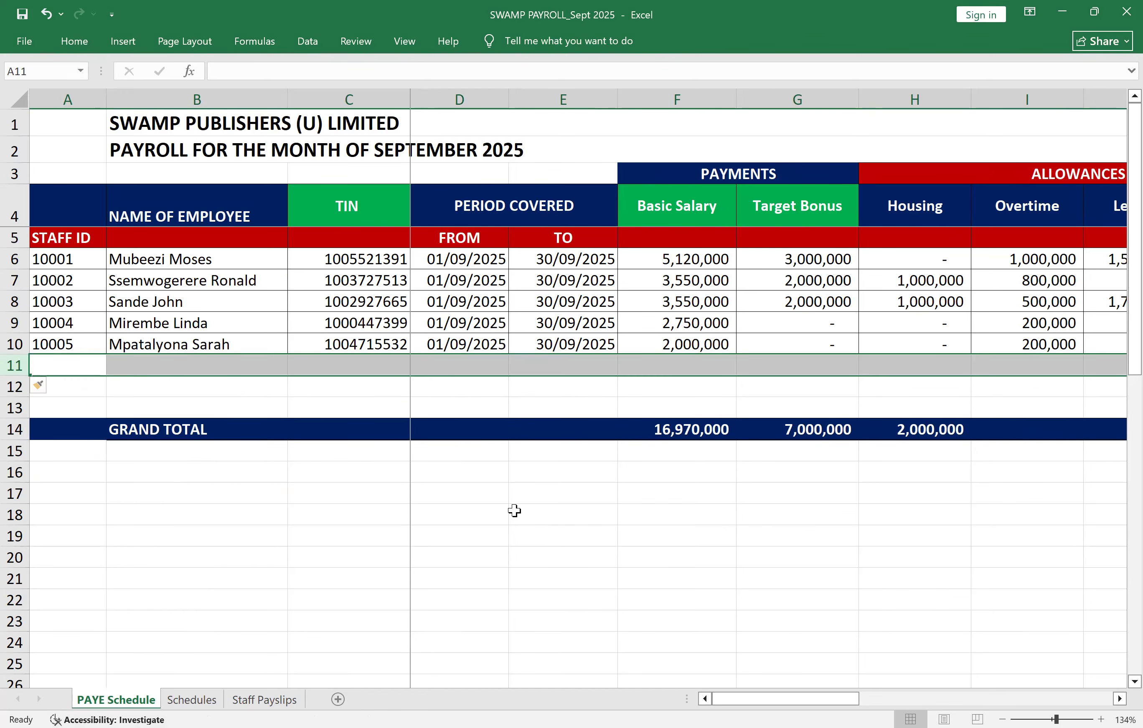
{"action": "left_click", "coordinate": [518, 513]}
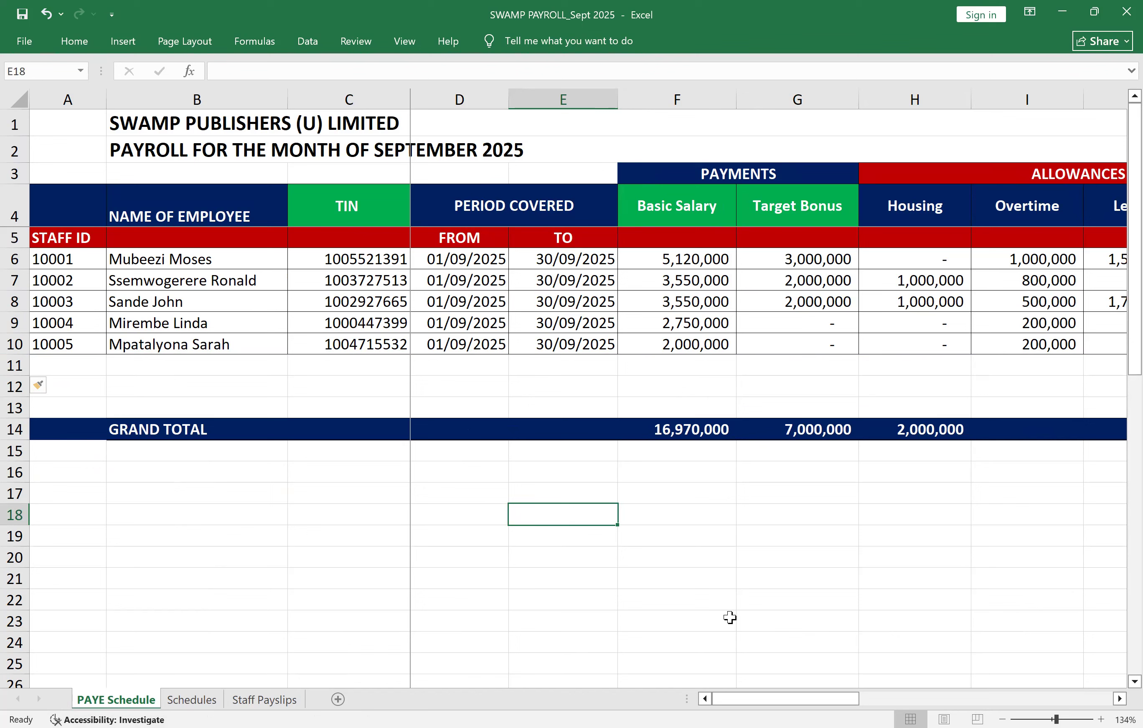
Step: Examine the employee name, TIN and period covered columns, including the FROM and TO dates in row 6
{"action": "left_click", "coordinate": [171, 212]}
{"action": "left_click", "coordinate": [192, 260]}
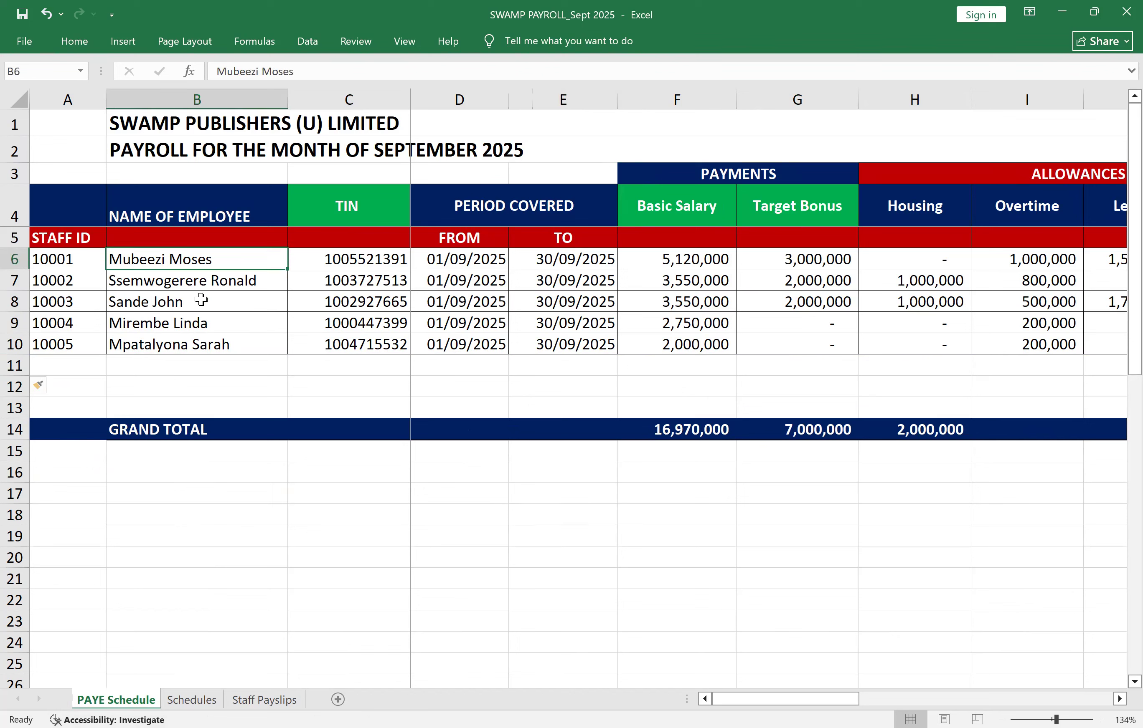
{"action": "left_click", "coordinate": [327, 216]}
{"action": "left_click", "coordinate": [344, 260]}
{"action": "left_click", "coordinate": [353, 317]}
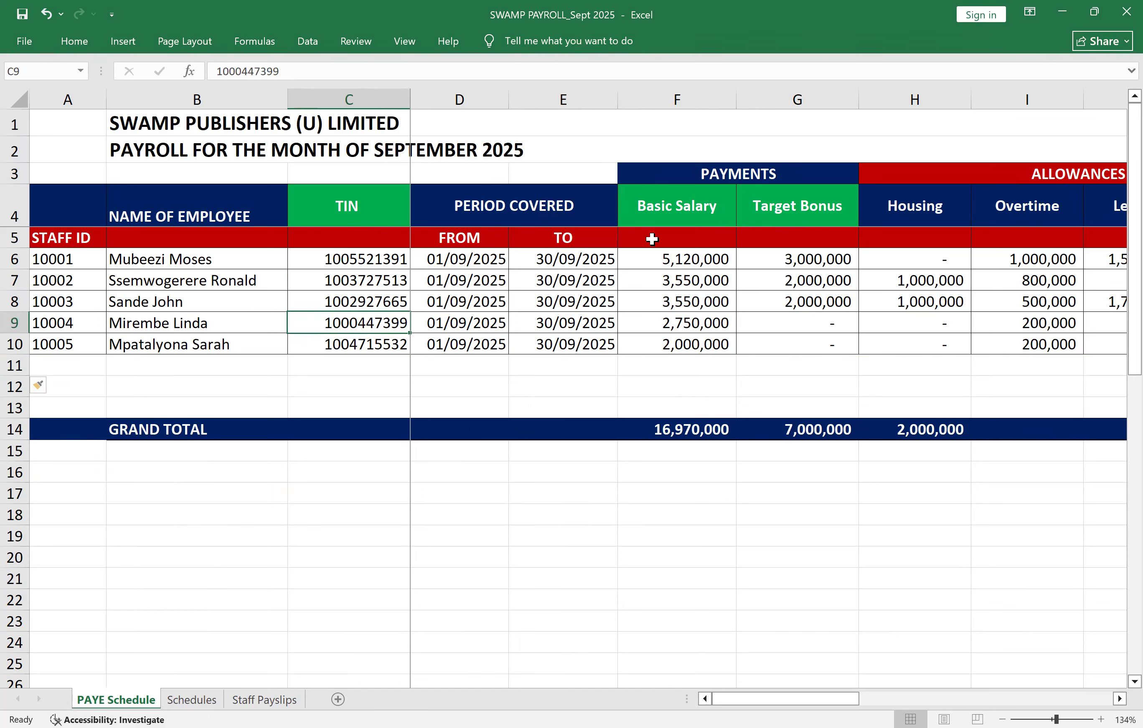
{"action": "left_click", "coordinate": [543, 210]}
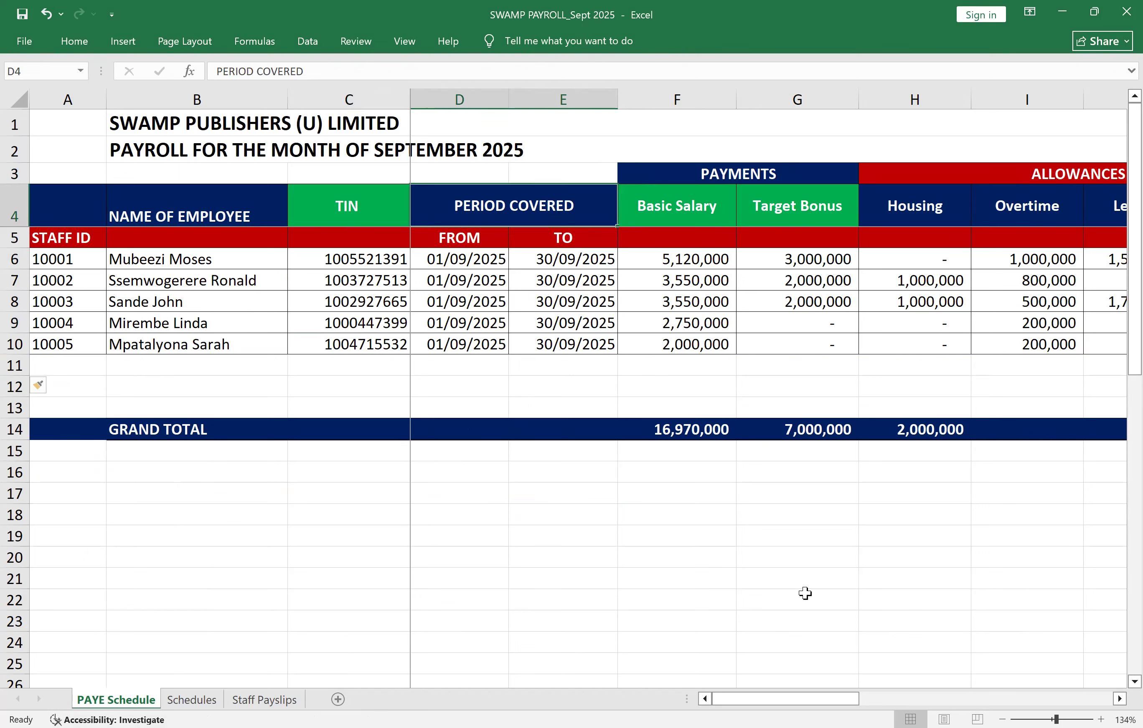
{"action": "left_click", "coordinate": [446, 237]}
{"action": "left_click", "coordinate": [552, 235]}
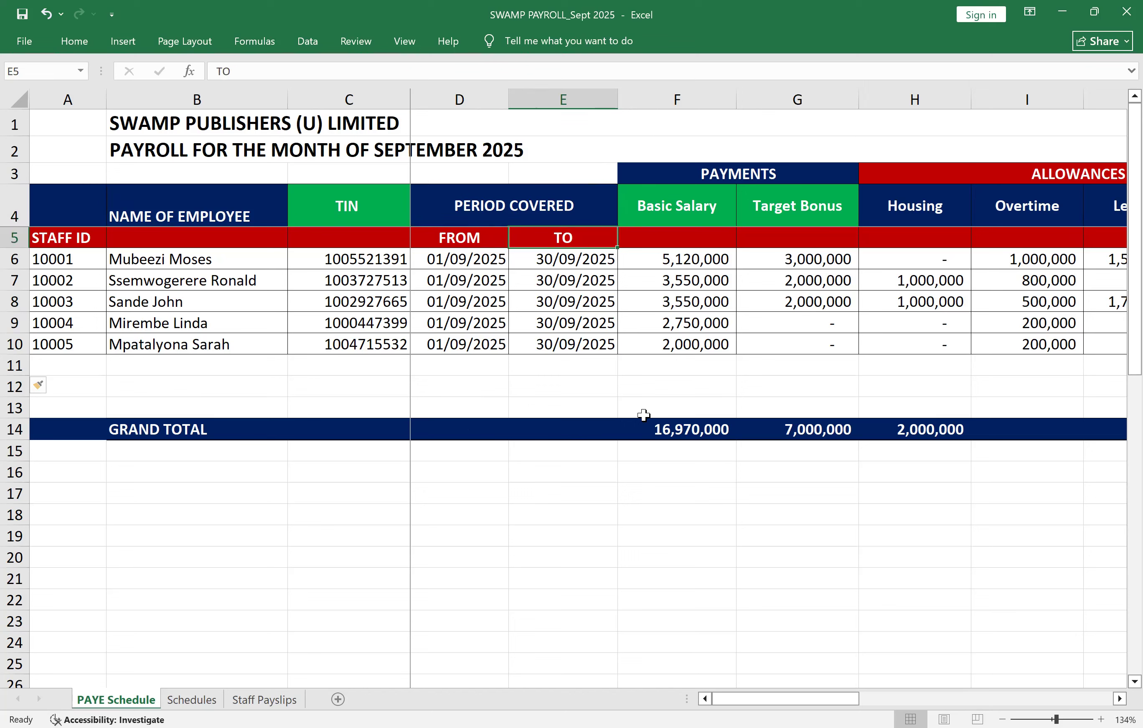
{"action": "left_click", "coordinate": [458, 259]}
{"action": "left_click", "coordinate": [528, 257]}
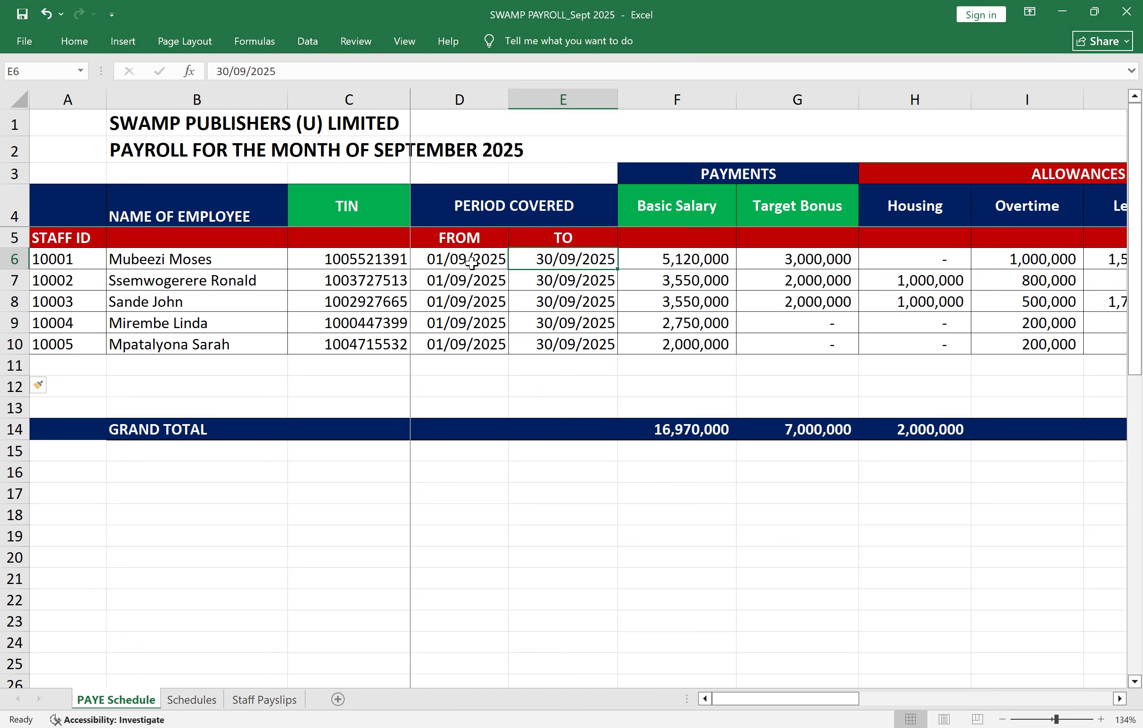
{"action": "left_click", "coordinate": [481, 259]}
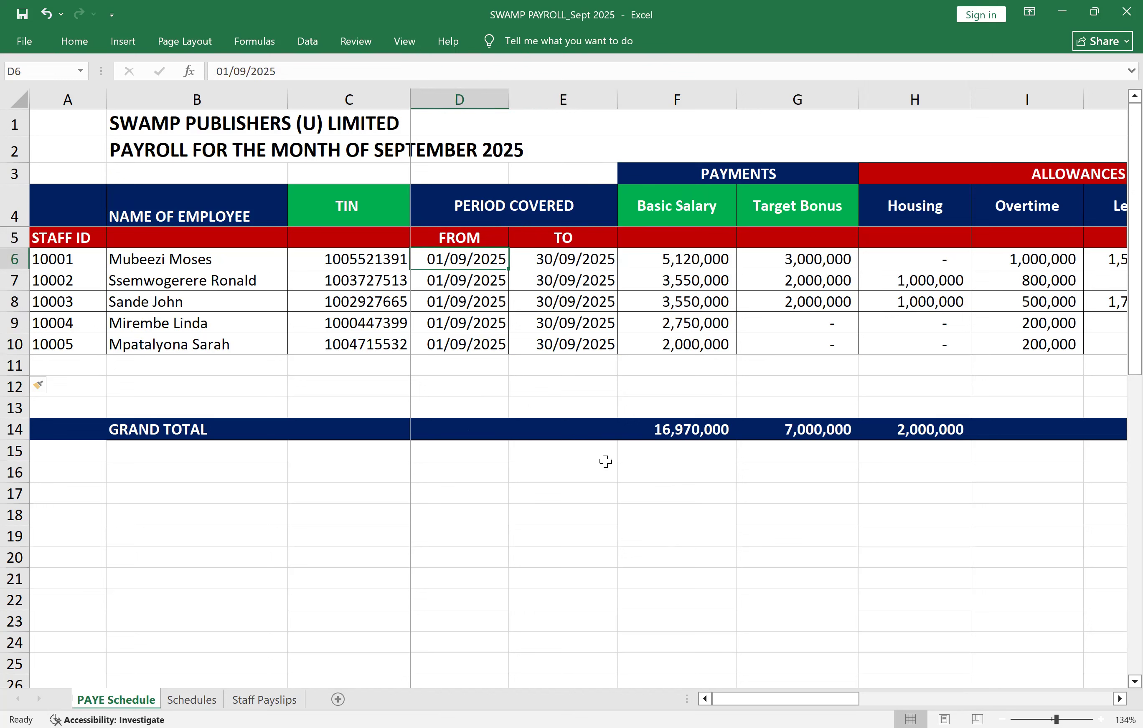
{"action": "key", "text": "Right"}
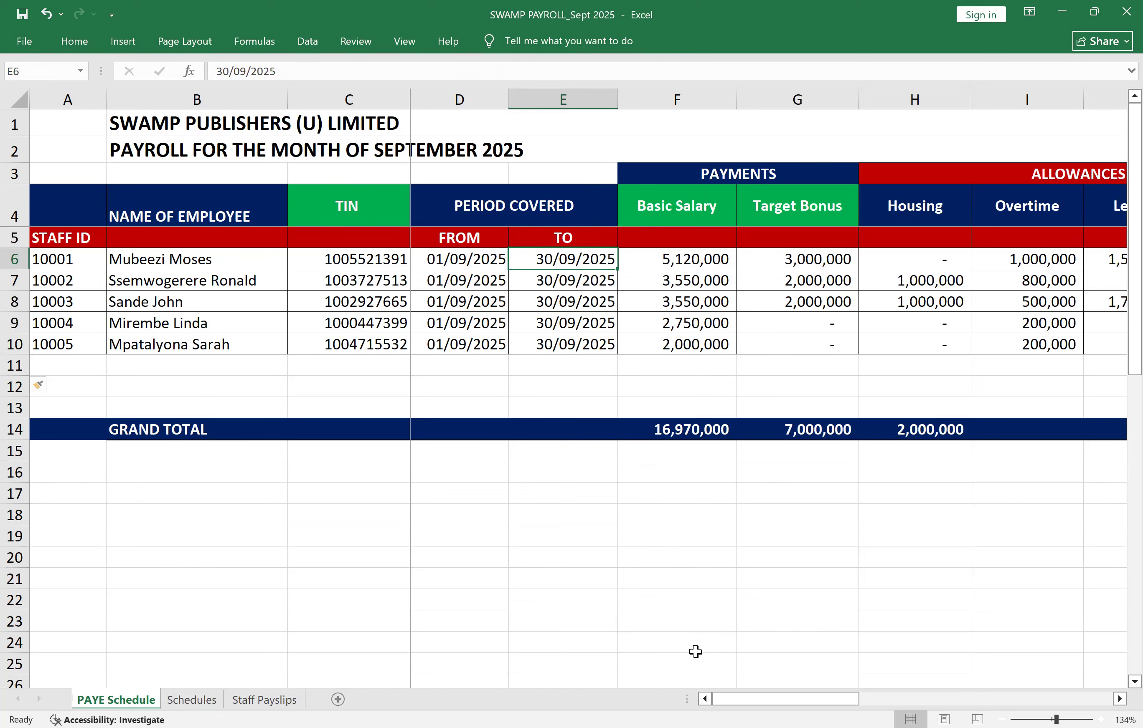
Step: Look across the payments, allowances and benefits-in-kind columns of the payroll
{"action": "scroll", "coordinate": [695, 652], "scroll_direction": "right", "scroll_amount": 3}
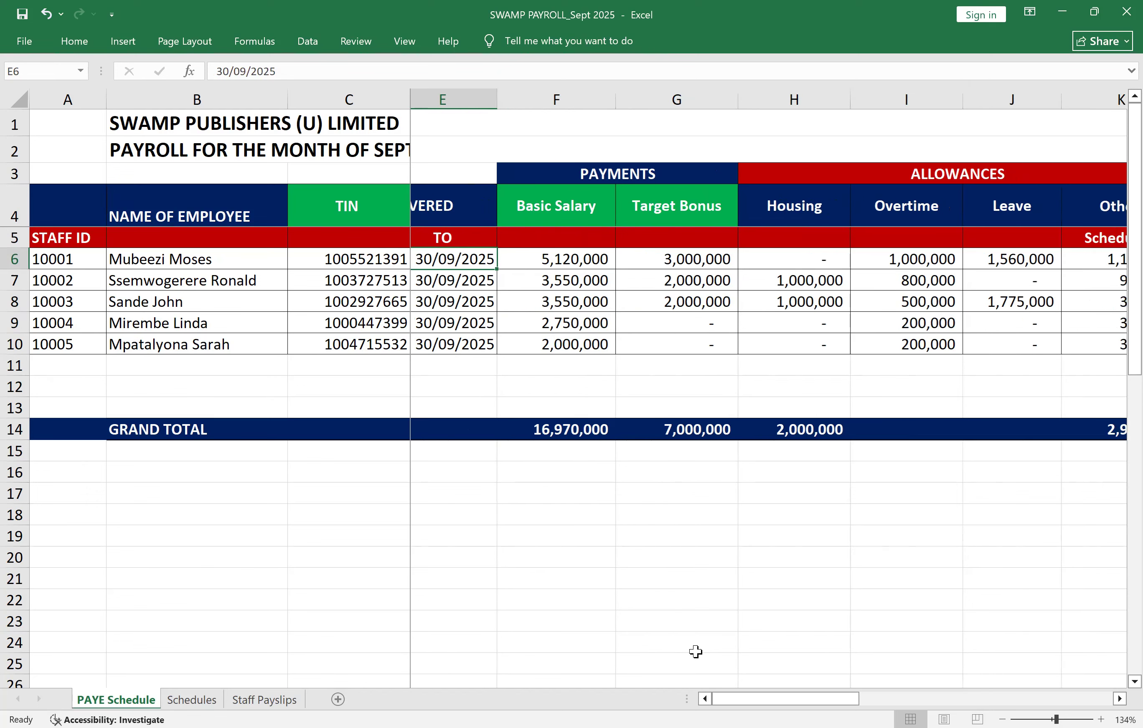
{"action": "scroll", "coordinate": [696, 652], "scroll_direction": "right", "scroll_amount": 1}
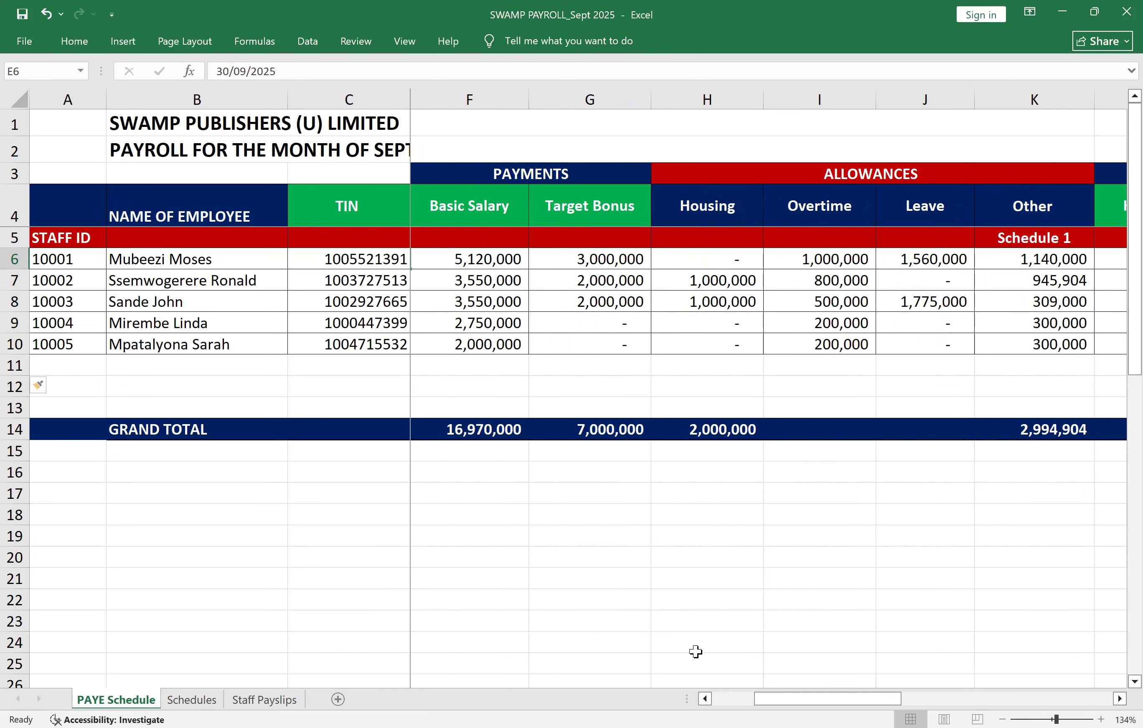
{"action": "scroll", "coordinate": [696, 651], "scroll_direction": "right", "scroll_amount": 2}
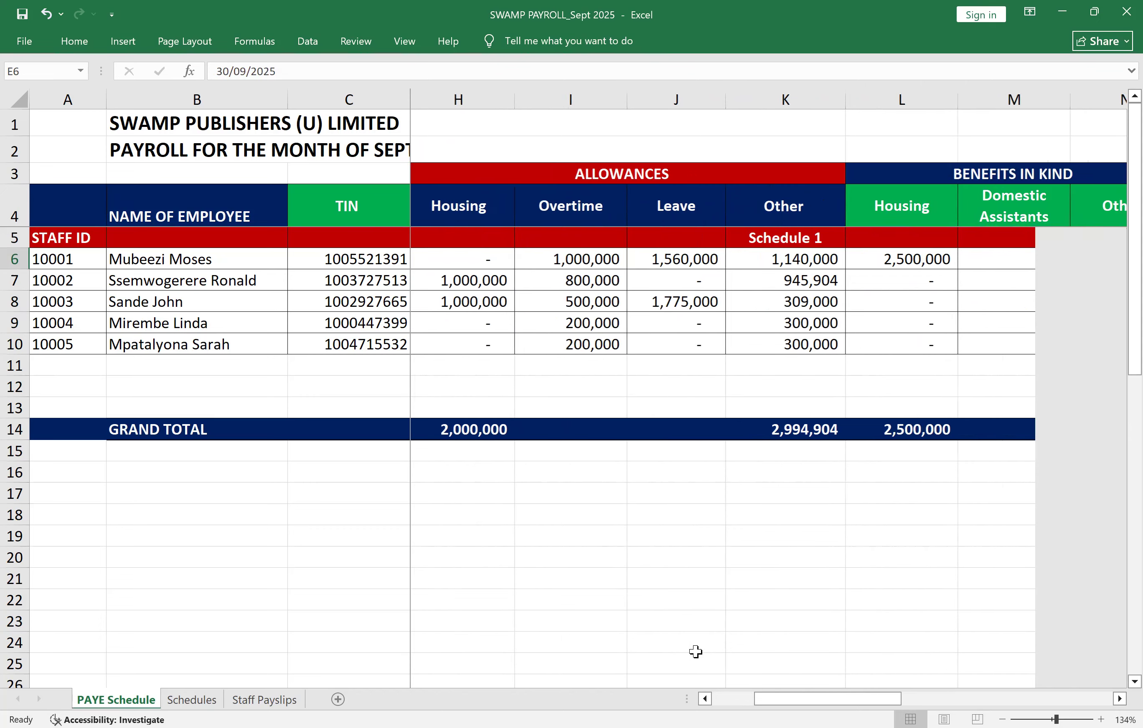
{"action": "scroll", "coordinate": [696, 651], "scroll_direction": "left", "scroll_amount": 2}
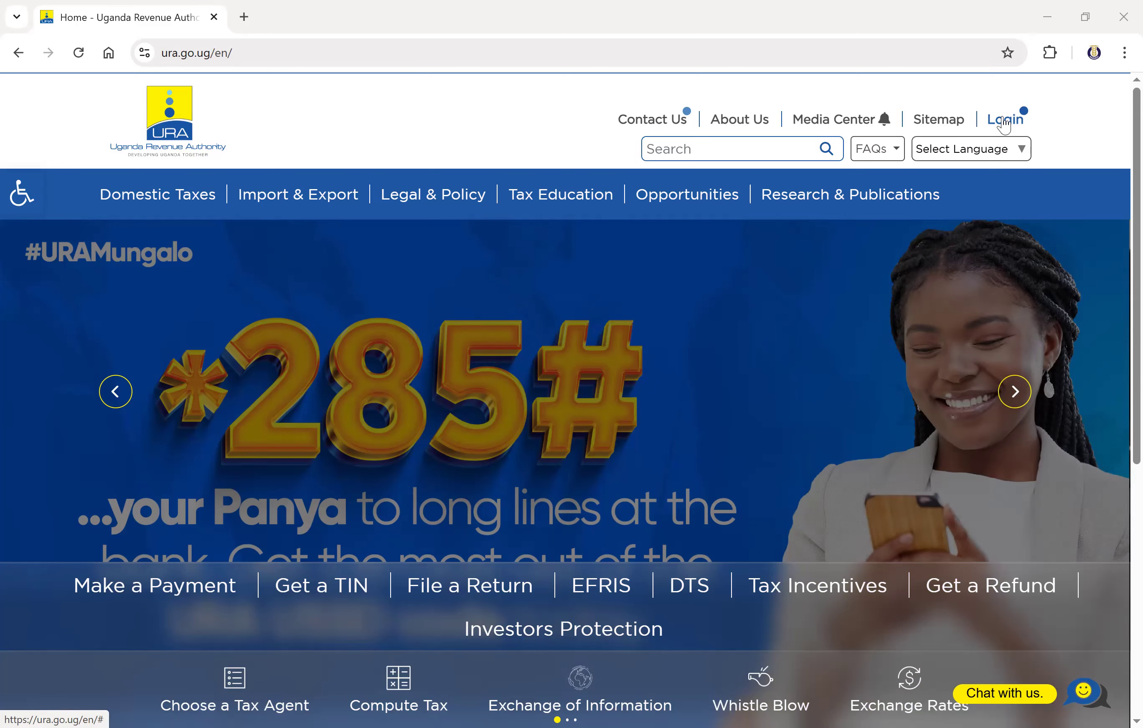
Step: Log in to the Uganda Revenue Authority portal in Chrome with the second saved account's TIN and password, entering the displayed security code
{"action": "left_click", "coordinate": [1004, 121]}
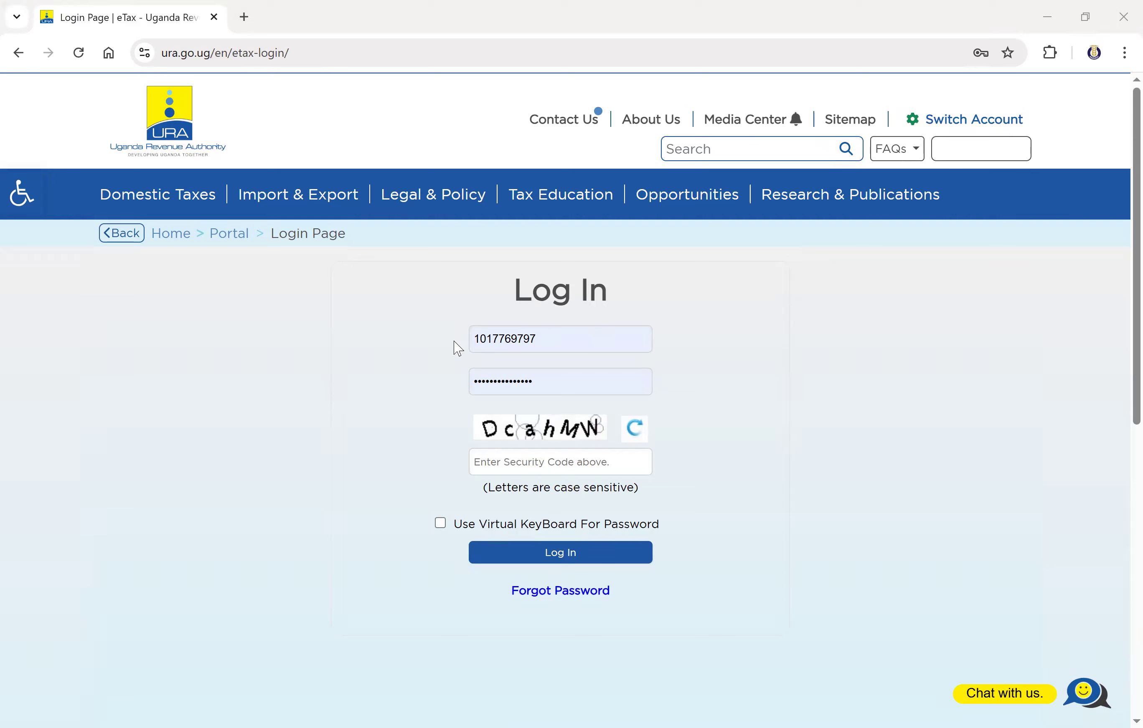
{"action": "left_click", "coordinate": [626, 455]}
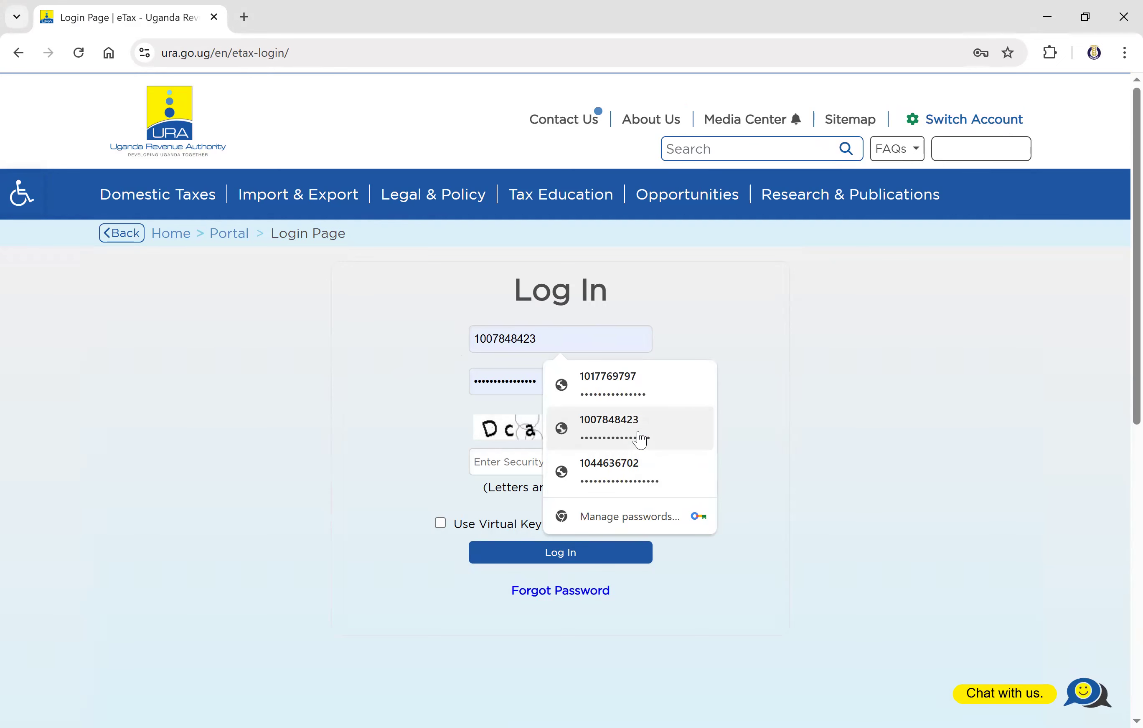
{"action": "left_click", "coordinate": [641, 434]}
{"action": "left_click", "coordinate": [544, 464]}
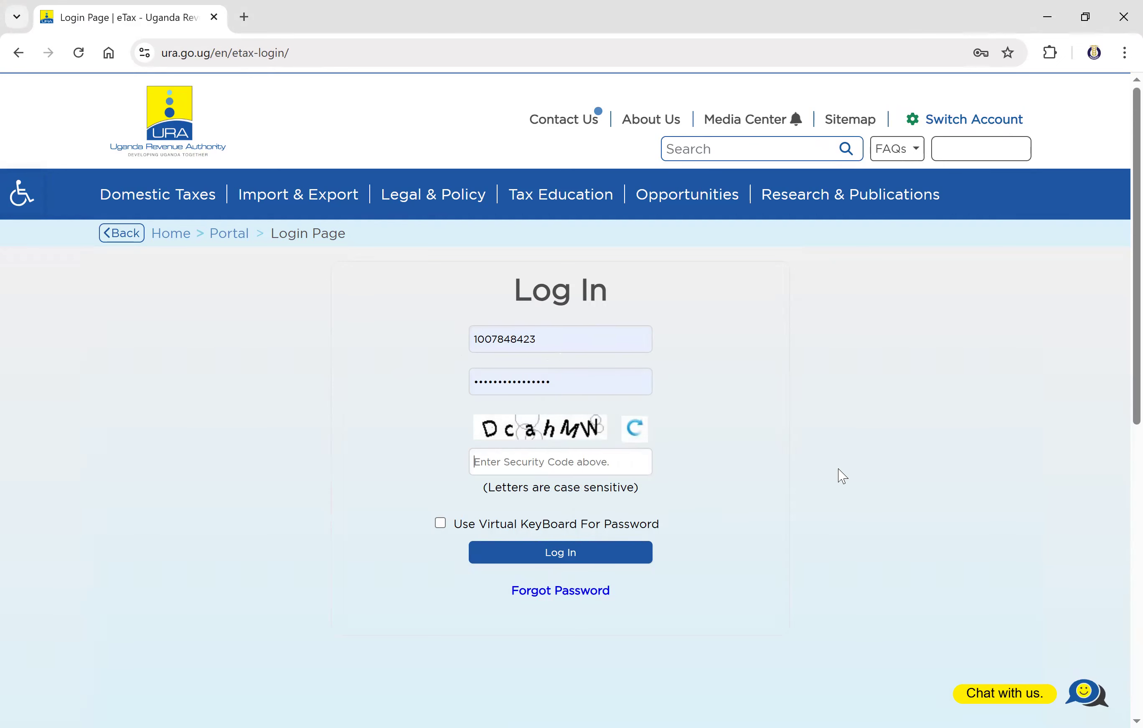
{"action": "type", "text": "Dcah"}
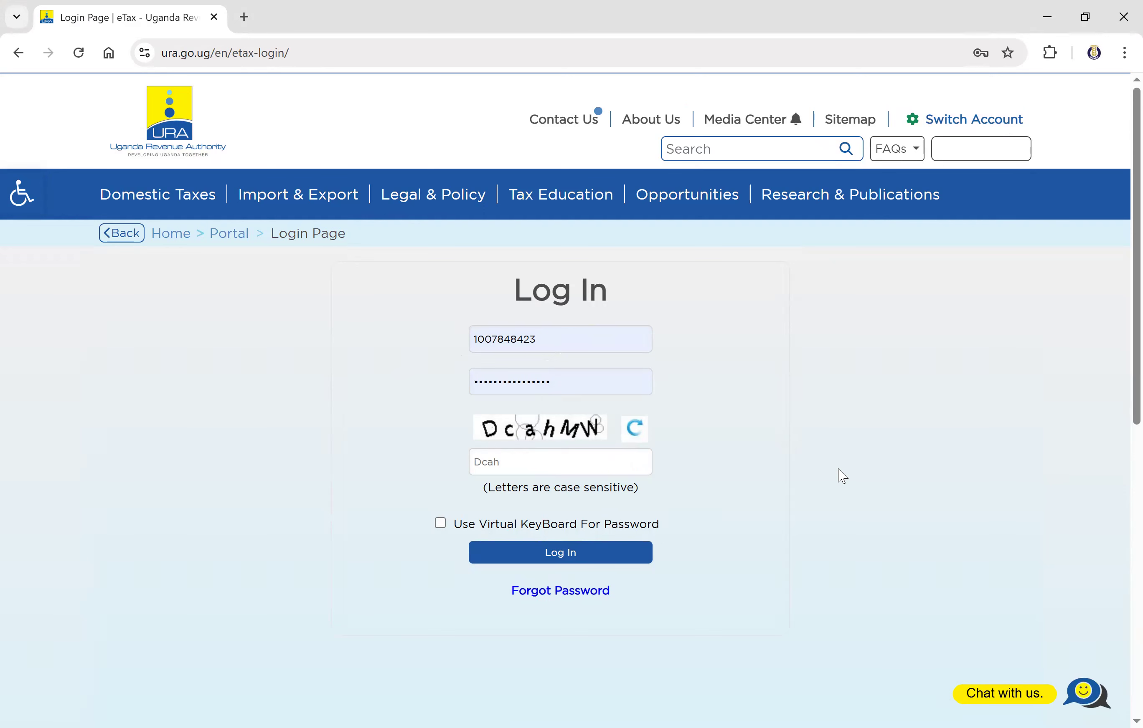
{"action": "type", "text": "MW"}
{"action": "left_click", "coordinate": [609, 557]}
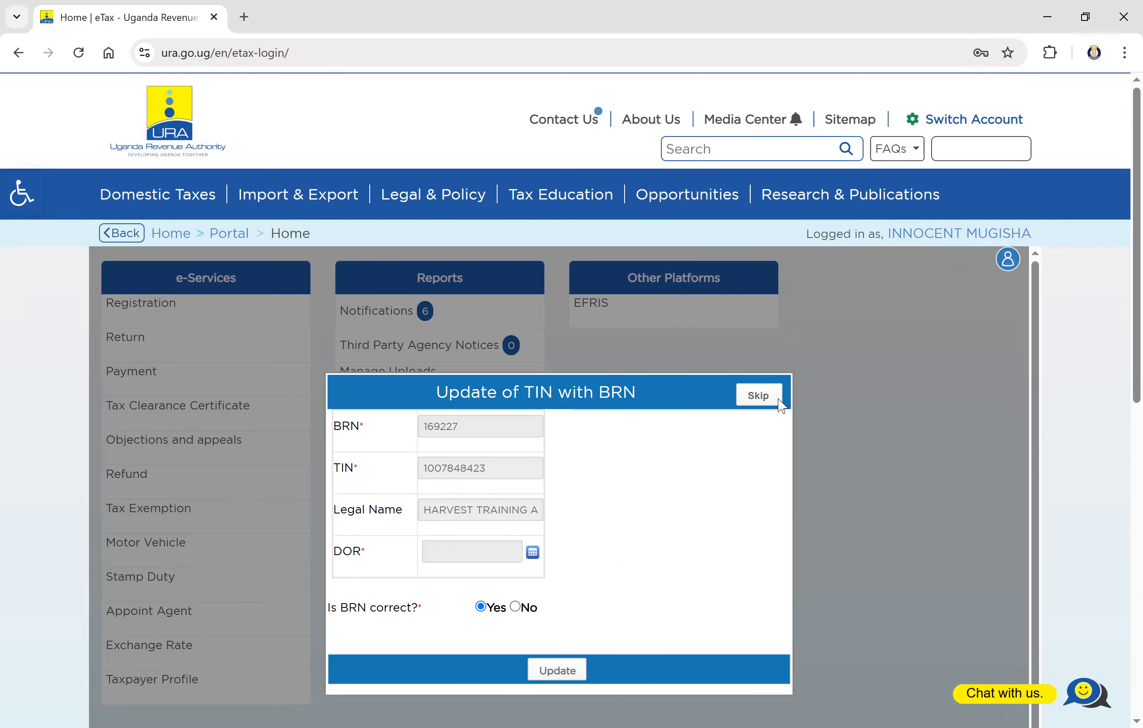
Step: Skip the TIN with BRN update and open the Pay As You Earn (PAYE) return filing page
{"action": "left_click", "coordinate": [758, 396]}
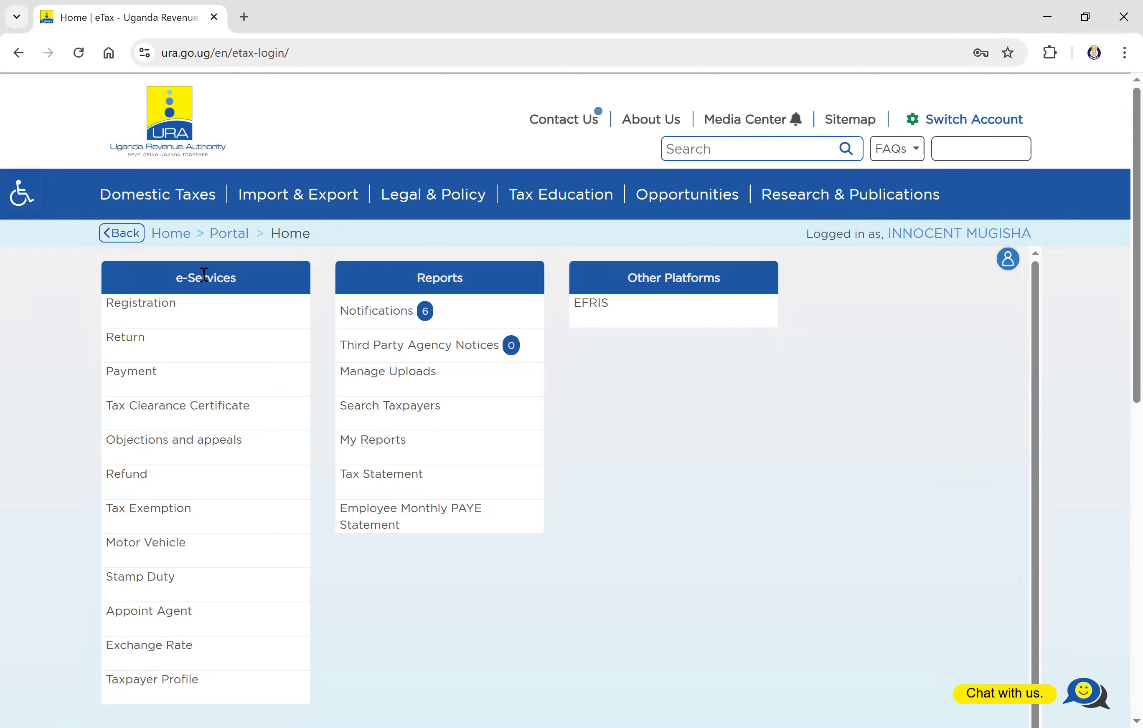
{"action": "triple_click", "coordinate": [239, 272]}
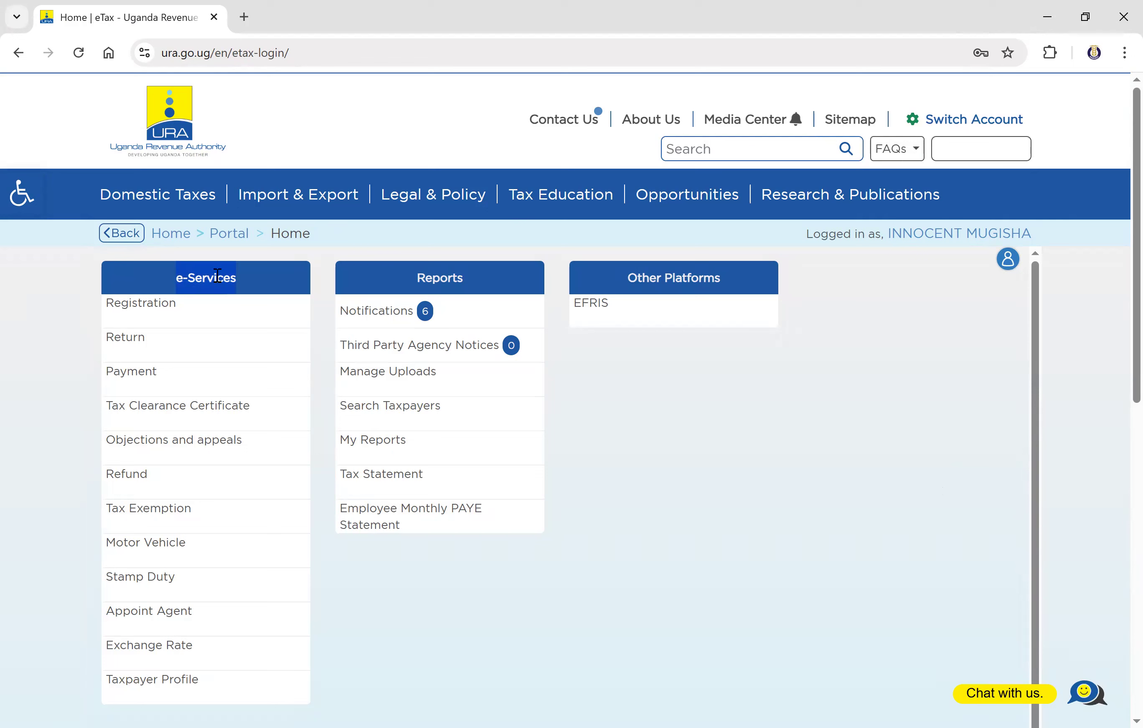
{"action": "left_click", "coordinate": [131, 342]}
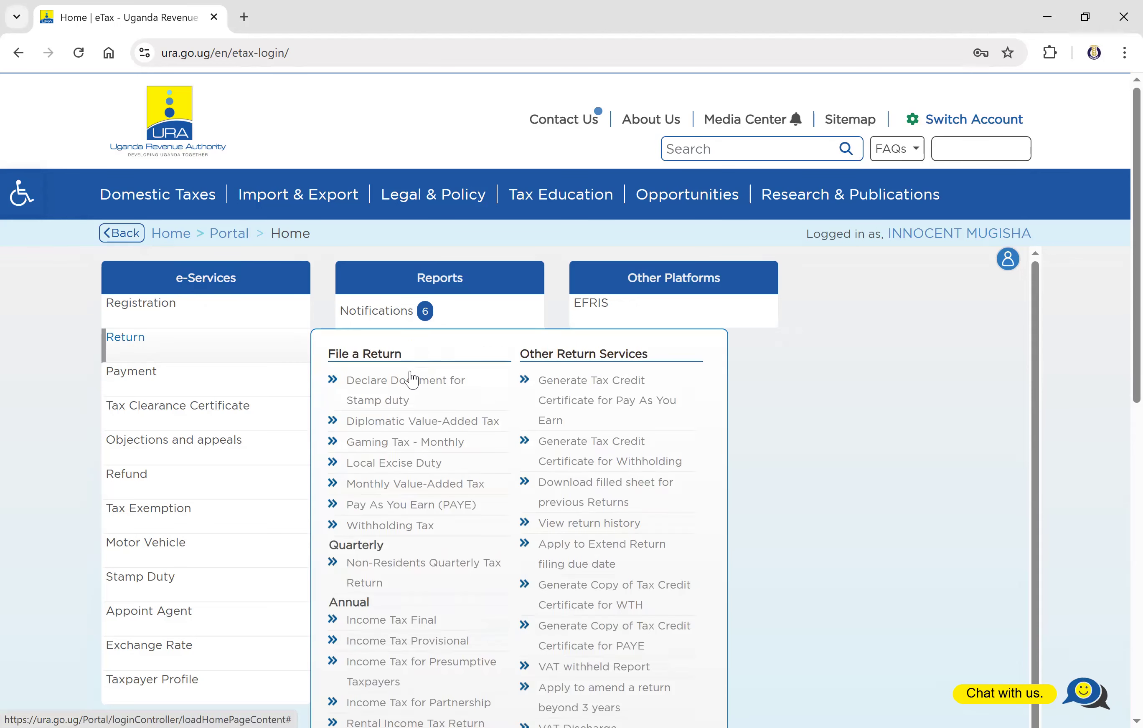
{"action": "left_click", "coordinate": [411, 380]}
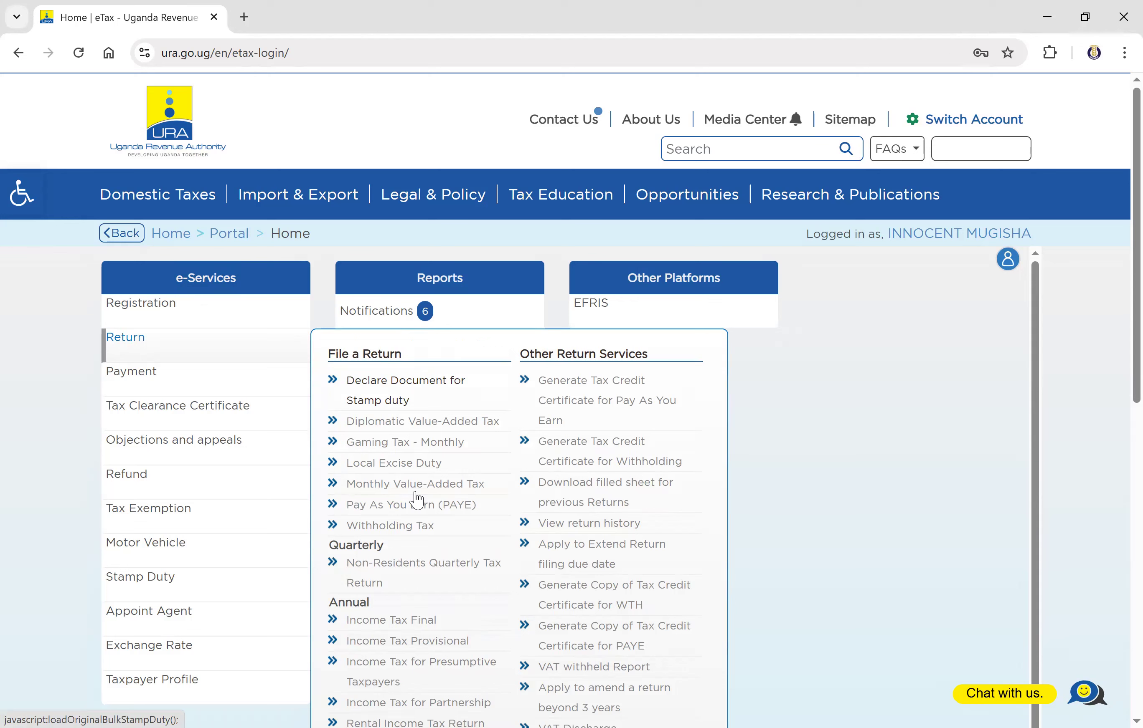
{"action": "left_click", "coordinate": [380, 506]}
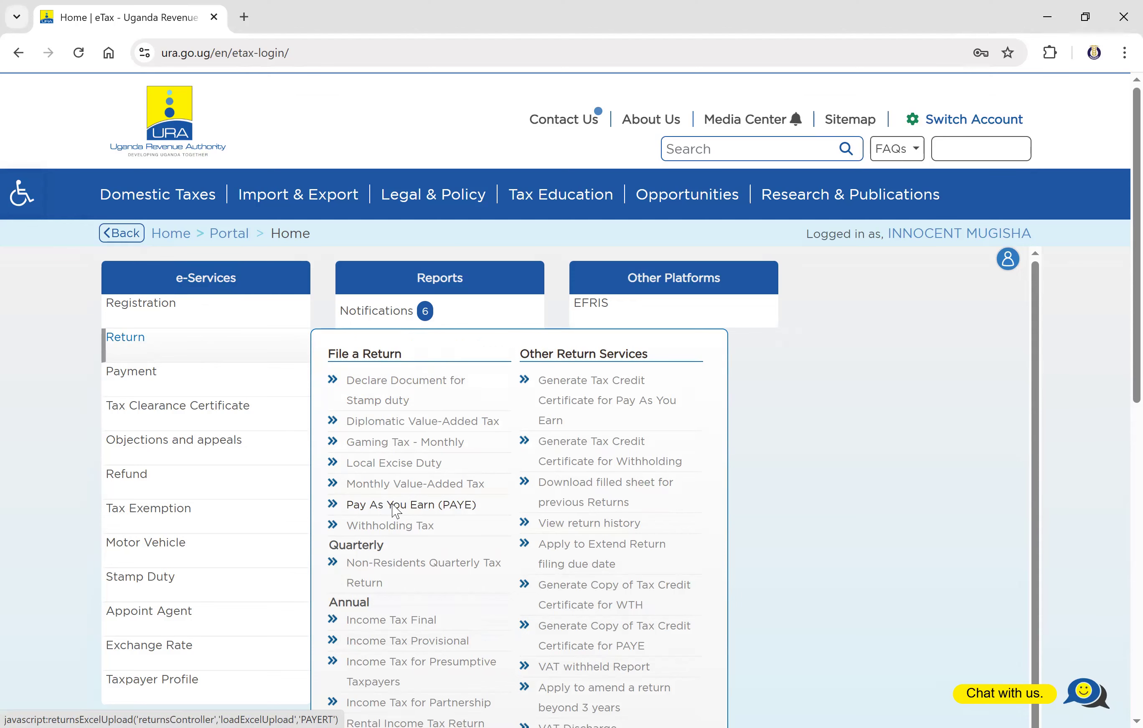
{"action": "left_click", "coordinate": [396, 505]}
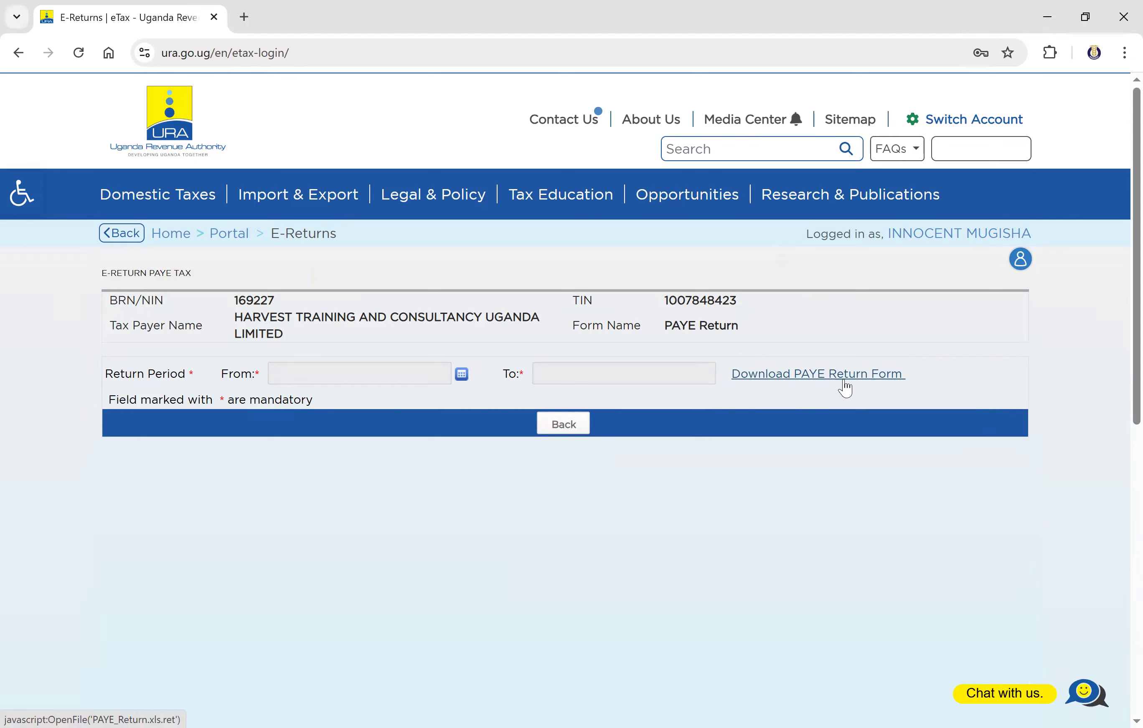
Step: Download the PAYE return form and locate the file in the Downloads folder in File Explorer
{"action": "left_click", "coordinate": [878, 379]}
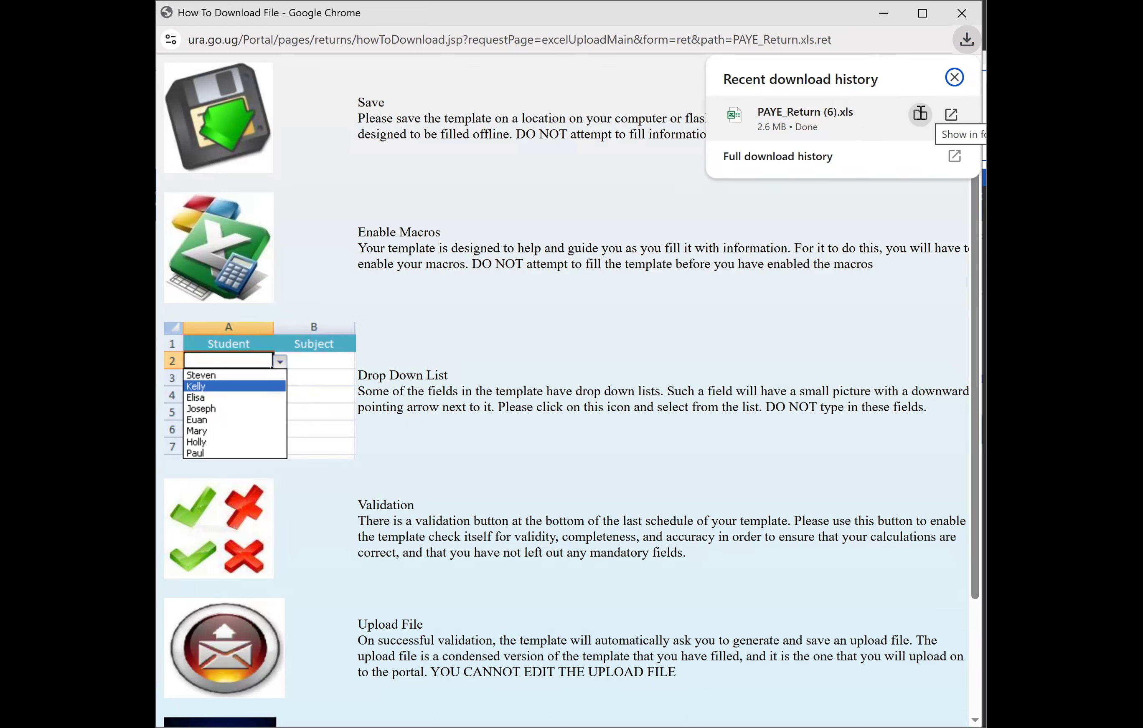
{"action": "left_click", "coordinate": [921, 114]}
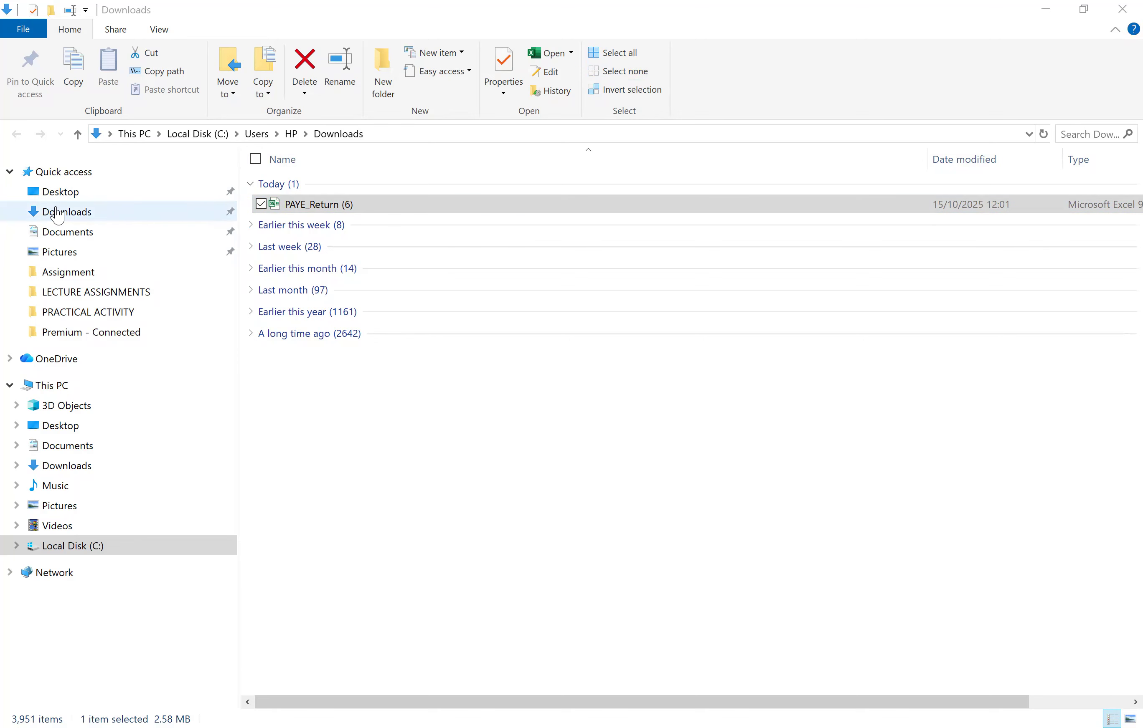
{"action": "left_click", "coordinate": [56, 211]}
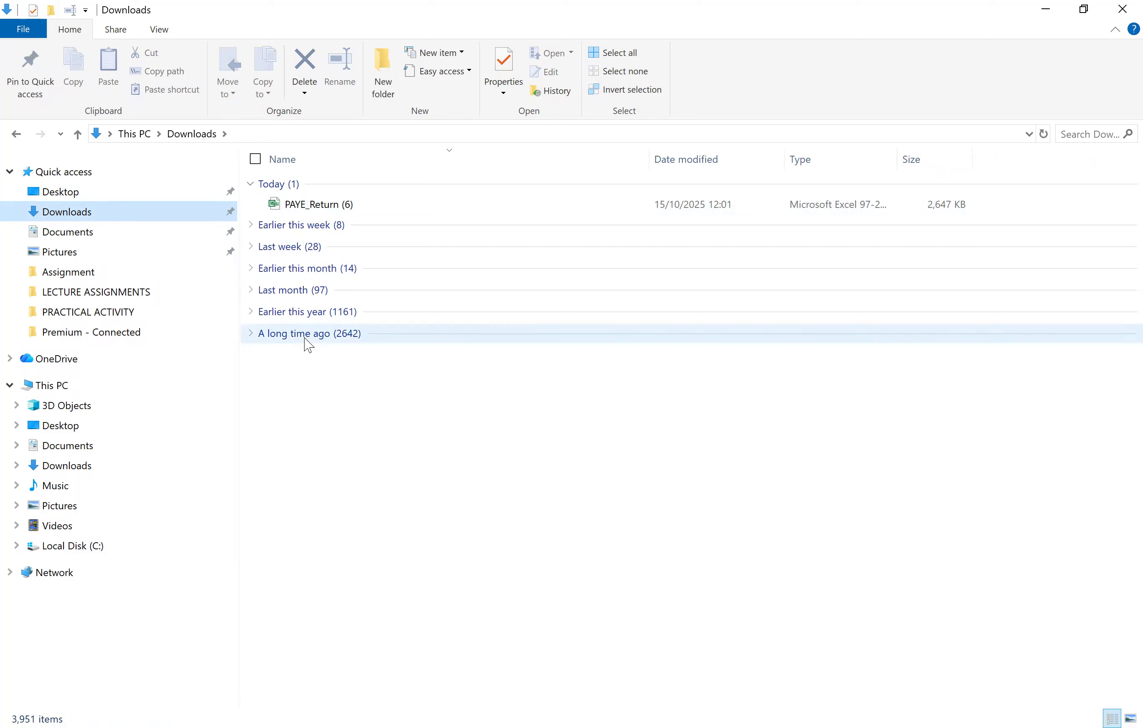
Step: Open the downloaded PAYE_Return (6) workbook in Excel and dismiss its blocked-macros security warning
{"action": "double_click", "coordinate": [324, 206]}
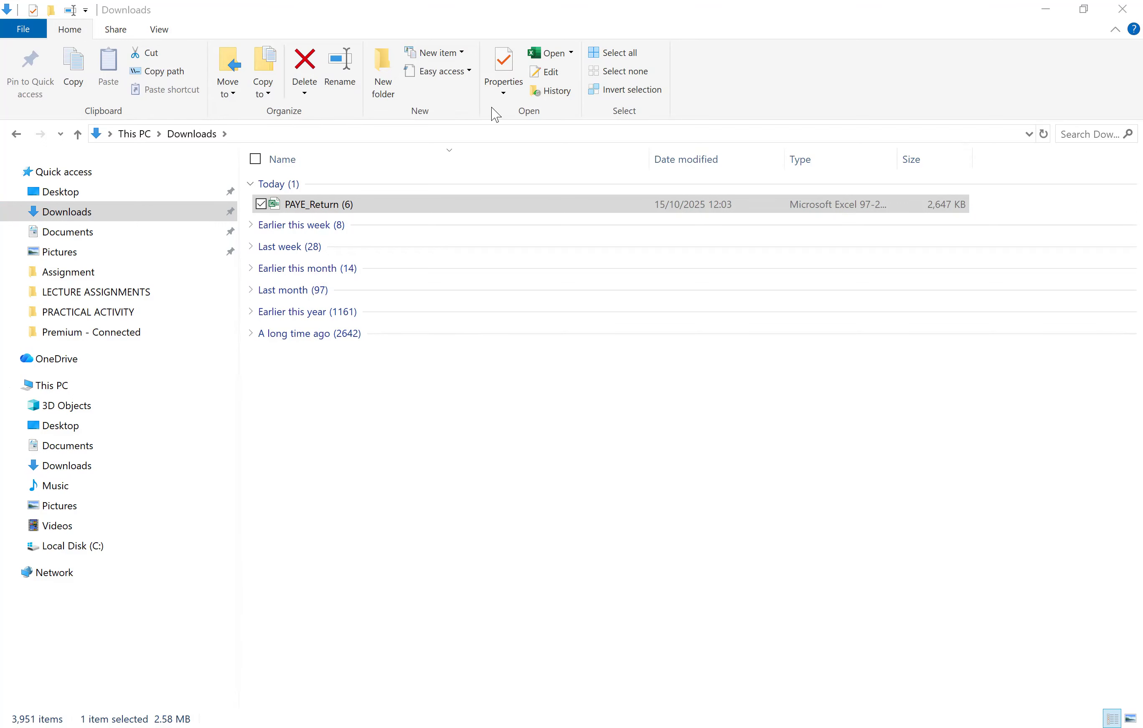
{"action": "left_click", "coordinate": [307, 208]}
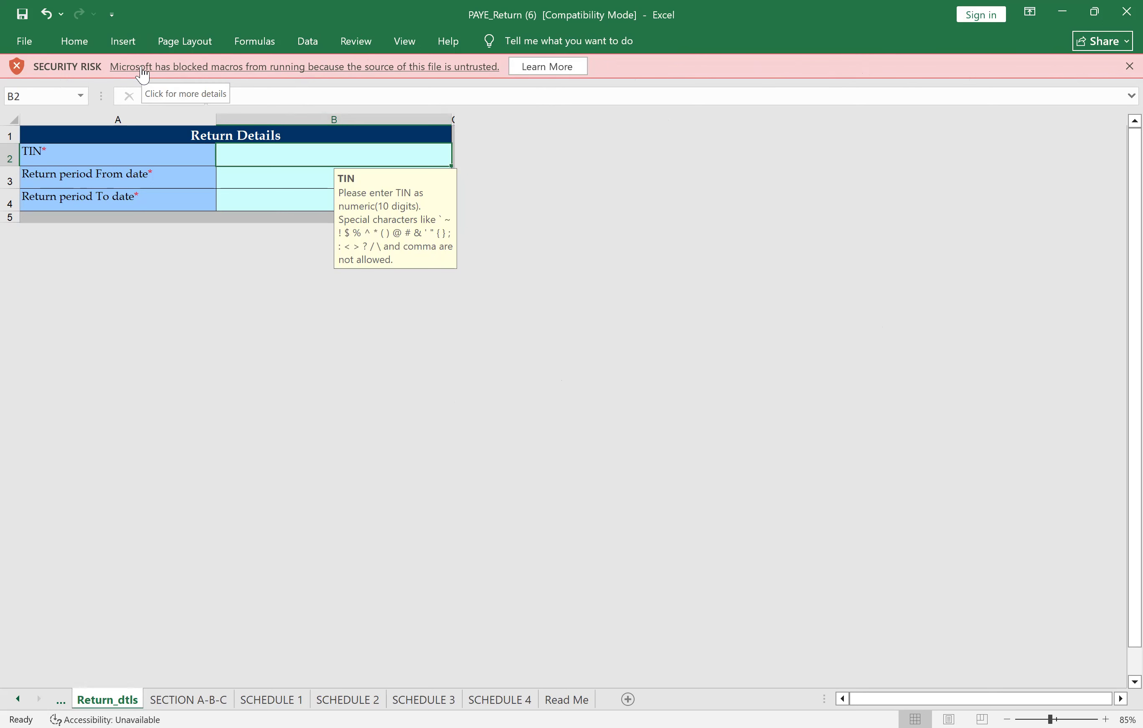
{"action": "left_click", "coordinate": [177, 69]}
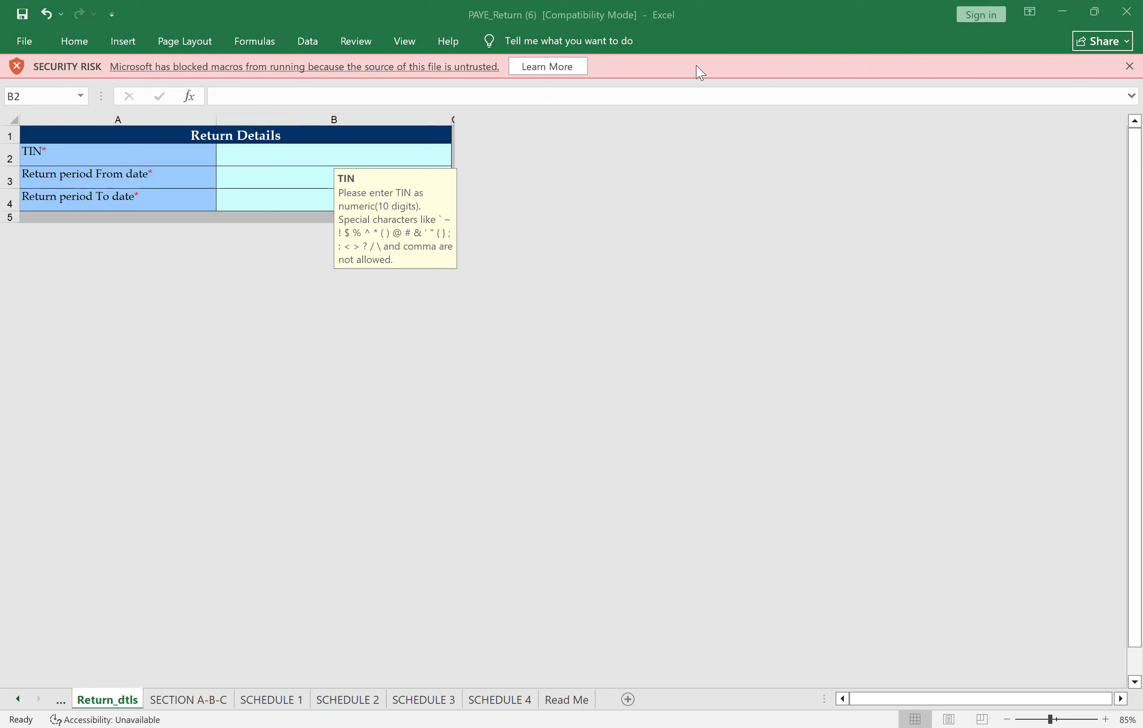
{"action": "left_click", "coordinate": [718, 71]}
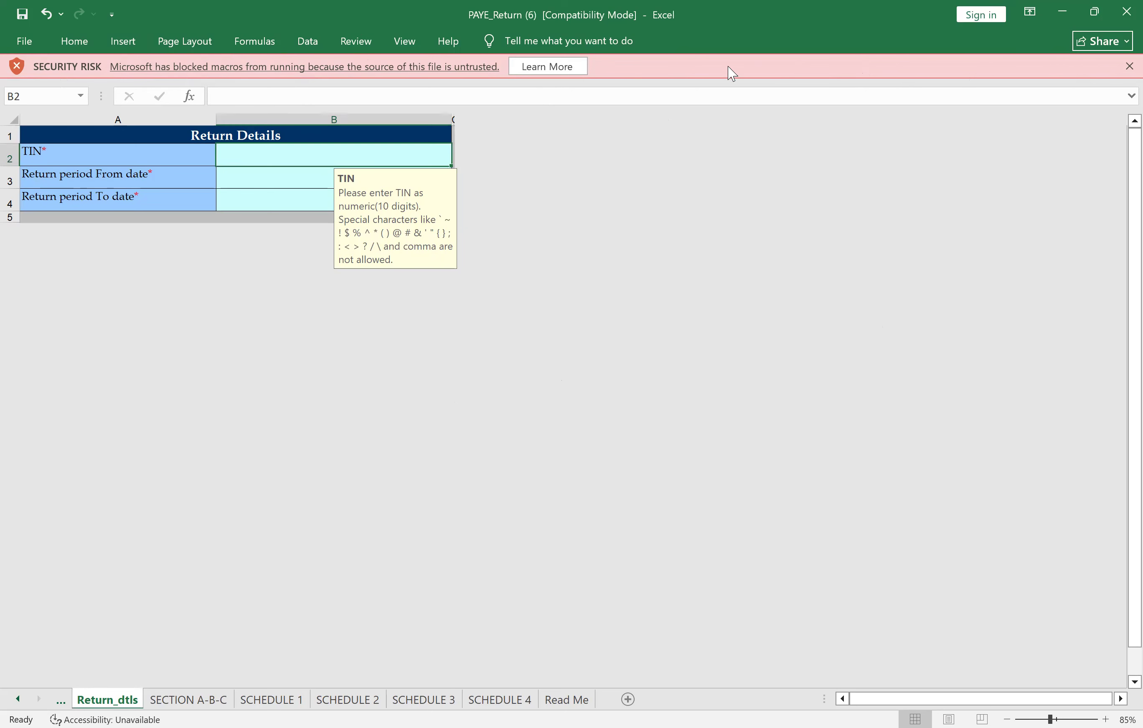
{"action": "left_click", "coordinate": [1124, 67]}
Step: Examine the TIN, return period From date and return period To date fields on the Return_dtls sheet
{"action": "left_click", "coordinate": [290, 154]}
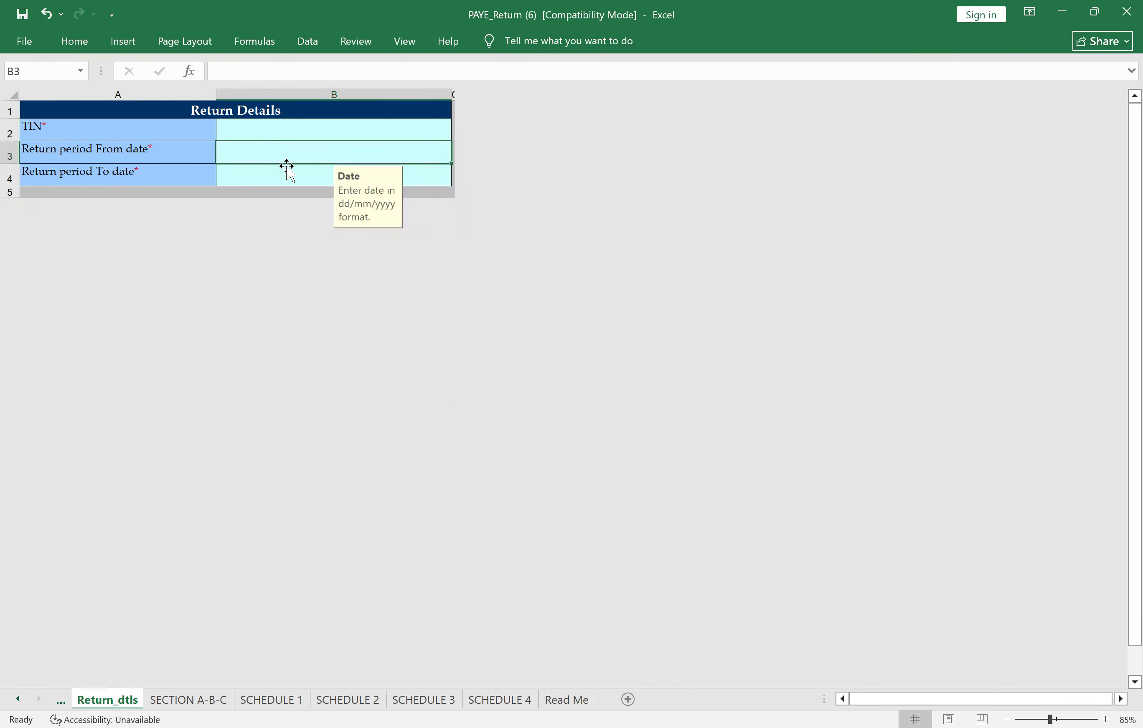
{"action": "left_click", "coordinate": [292, 133]}
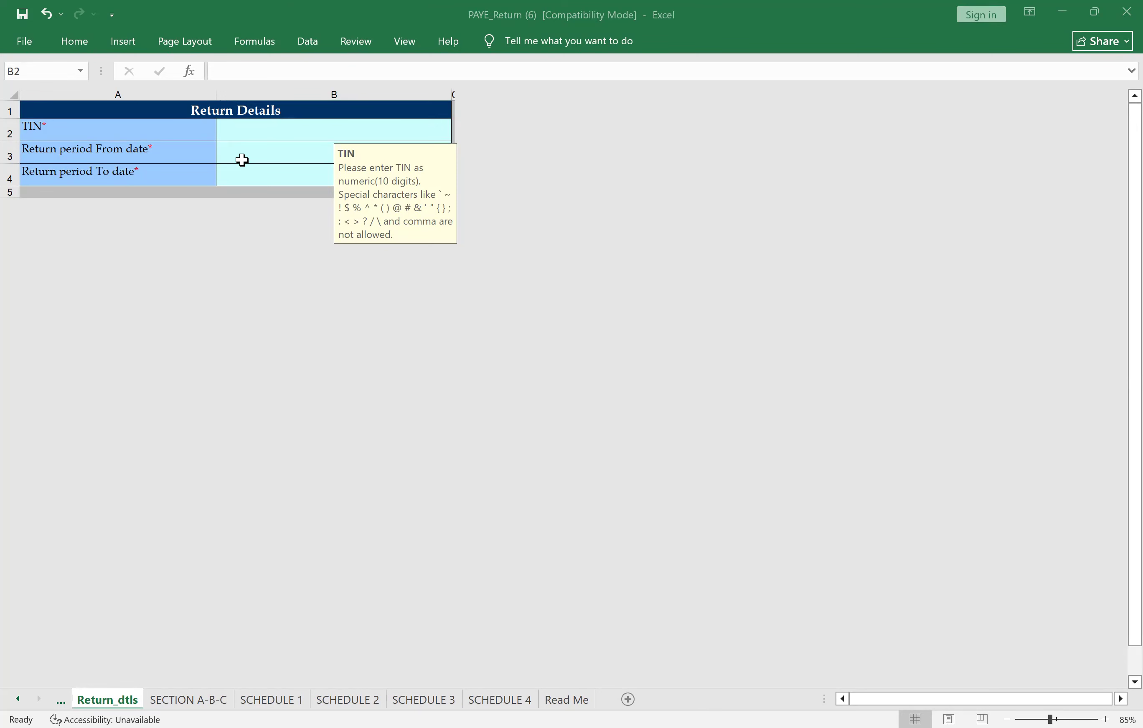
{"action": "left_click", "coordinate": [238, 175]}
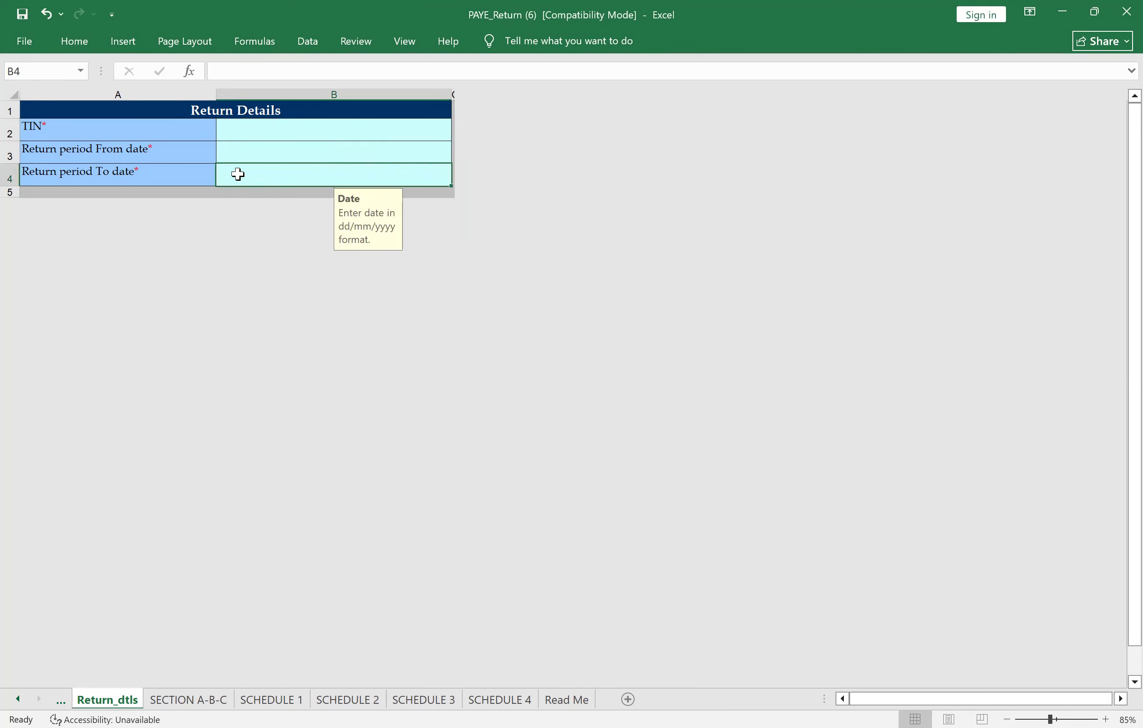
{"action": "left_click", "coordinate": [294, 709]}
{"action": "left_click", "coordinate": [255, 150]}
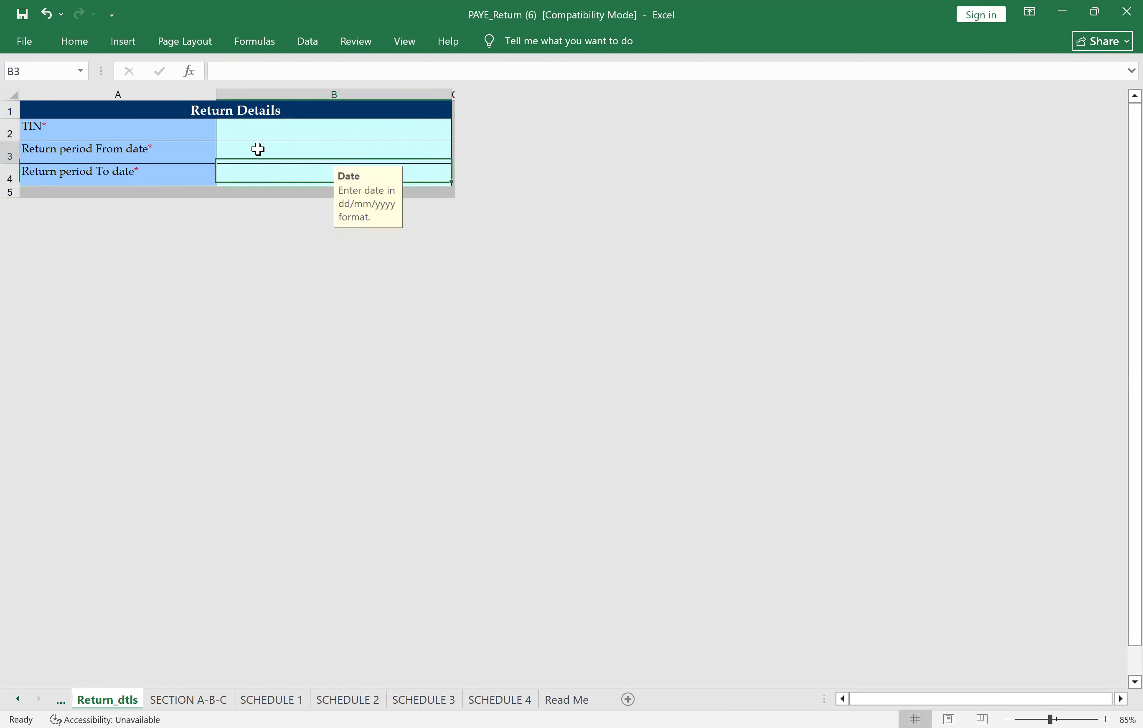
{"action": "left_click", "coordinate": [275, 123]}
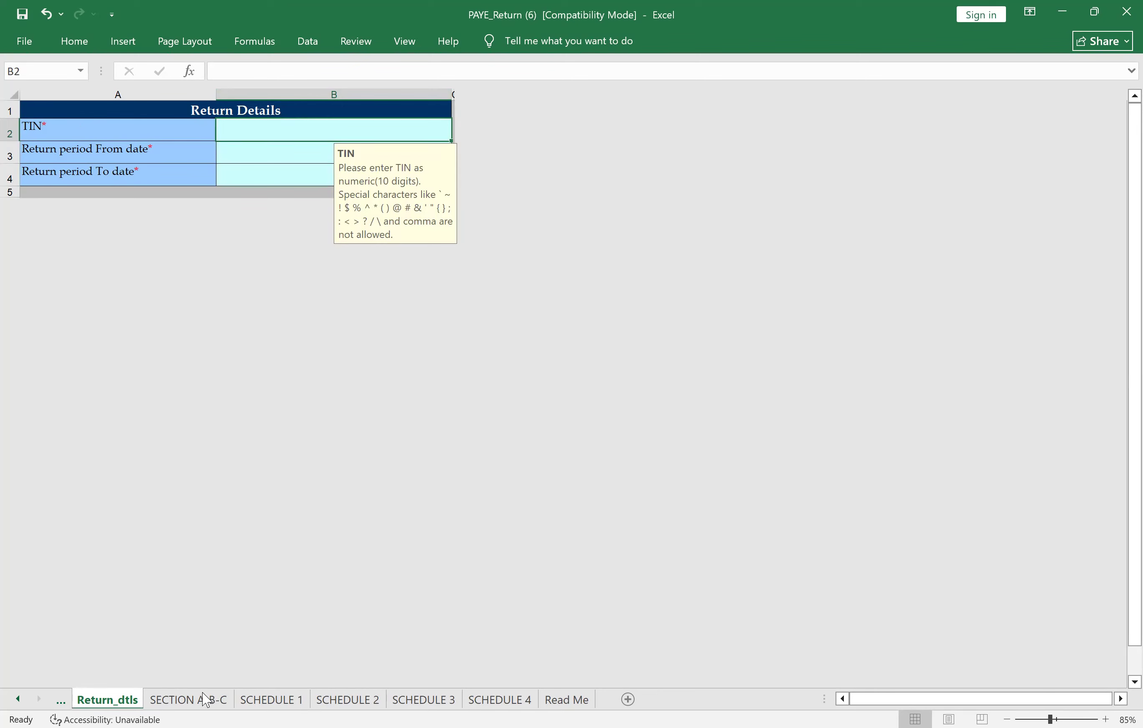
Step: Look through the SECTION A-B-C sheet and Schedules 1 to 4 of the blank return form
{"action": "left_click", "coordinate": [183, 702]}
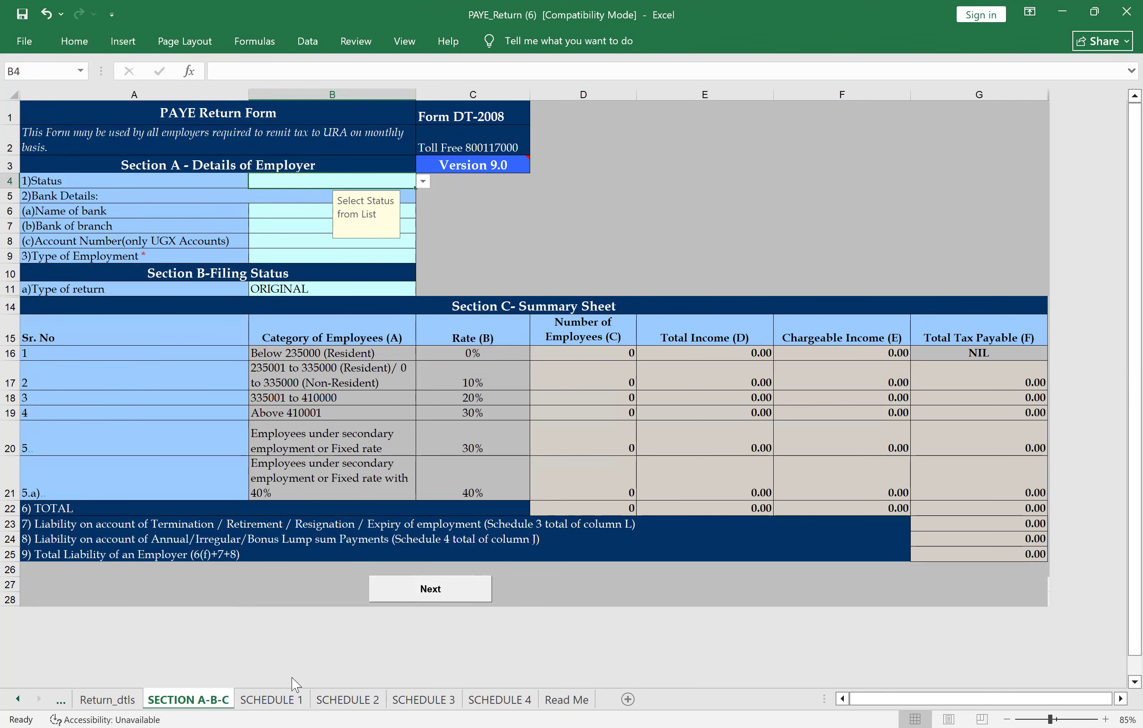
{"action": "left_click", "coordinate": [255, 702]}
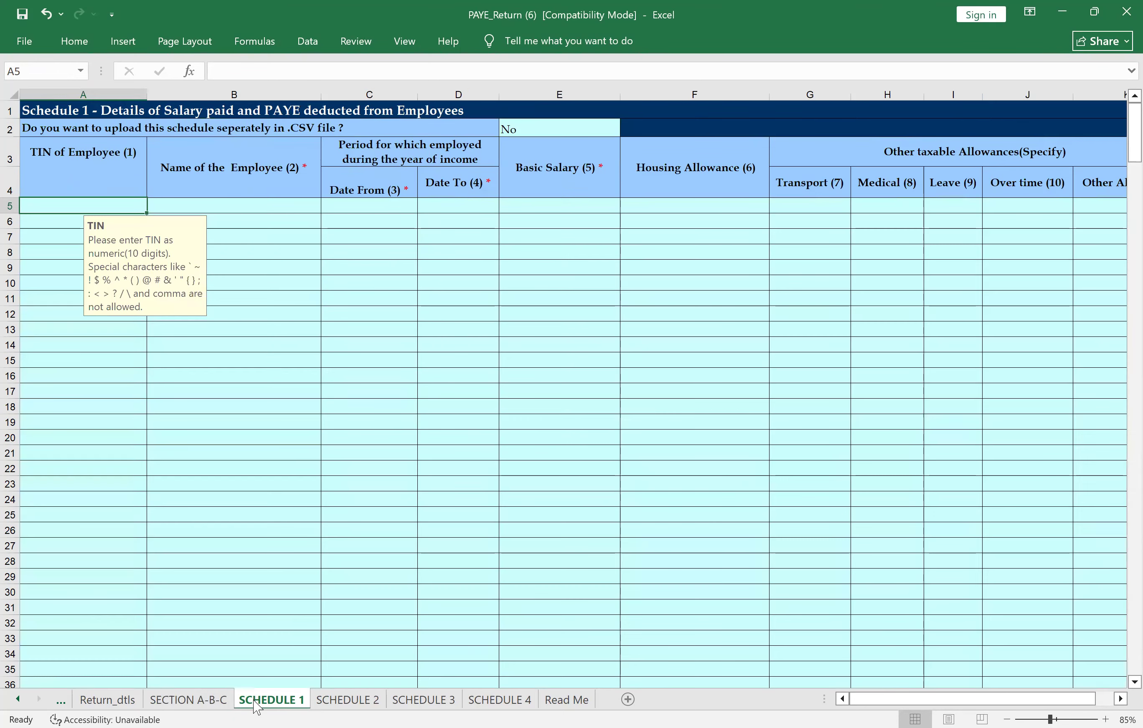
{"action": "left_click", "coordinate": [347, 702]}
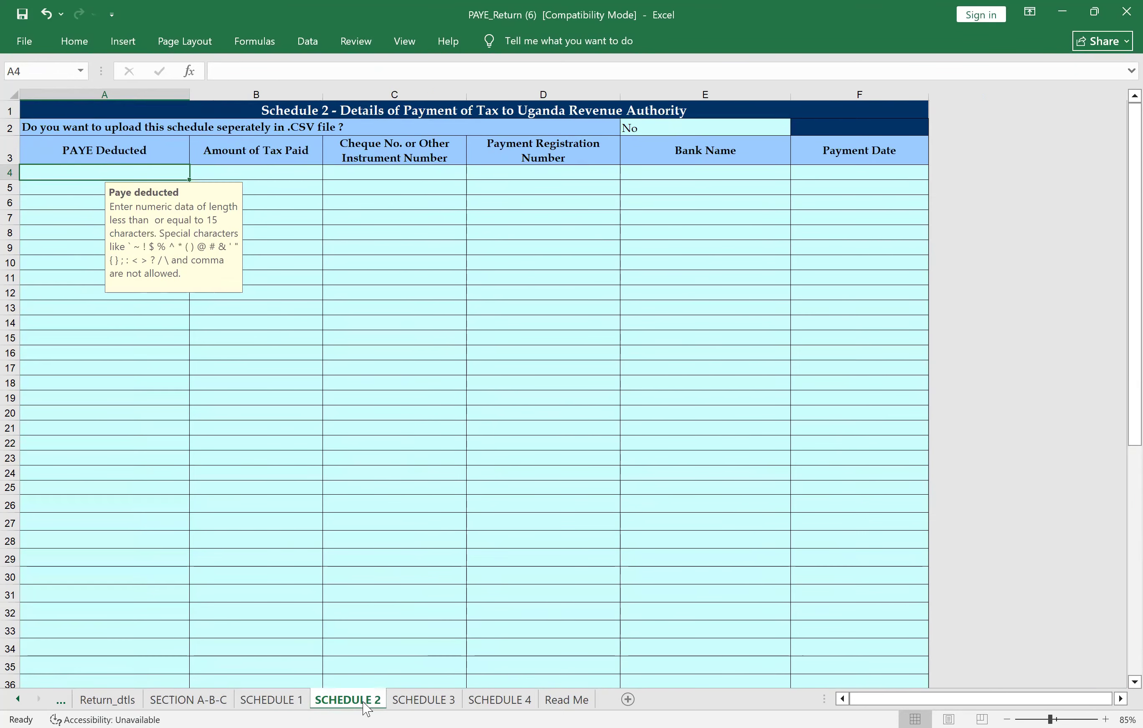
{"action": "left_click", "coordinate": [416, 702]}
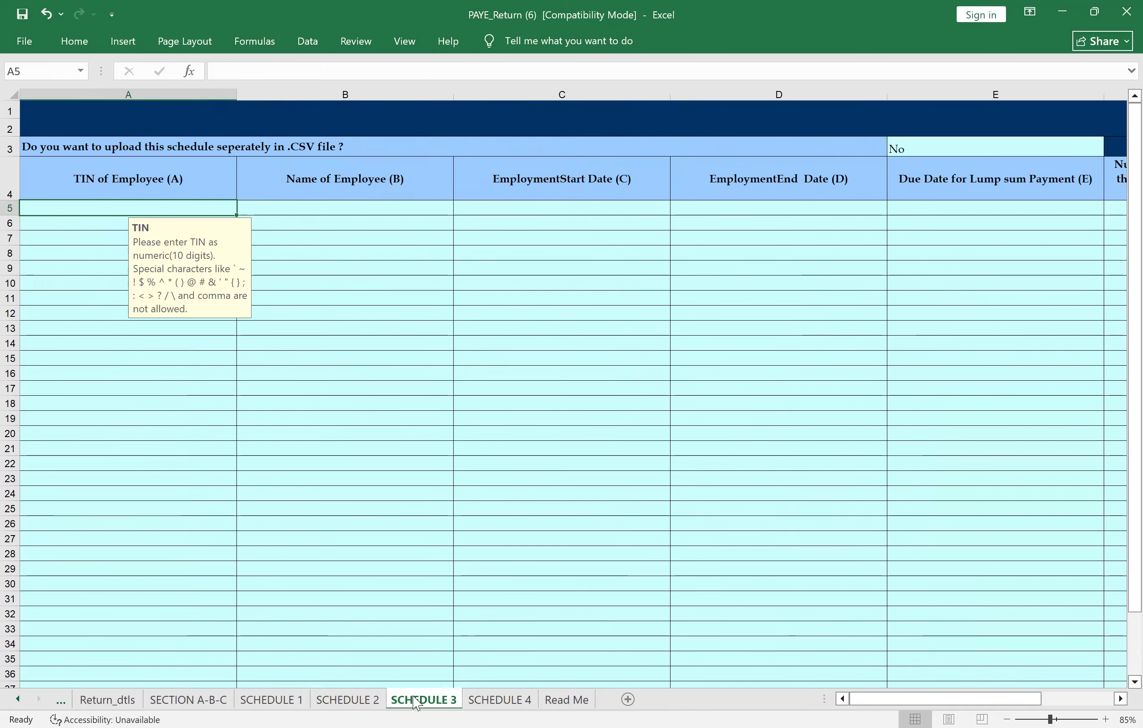
{"action": "left_click", "coordinate": [115, 701]}
{"action": "left_click", "coordinate": [186, 702]}
{"action": "left_click", "coordinate": [255, 703]}
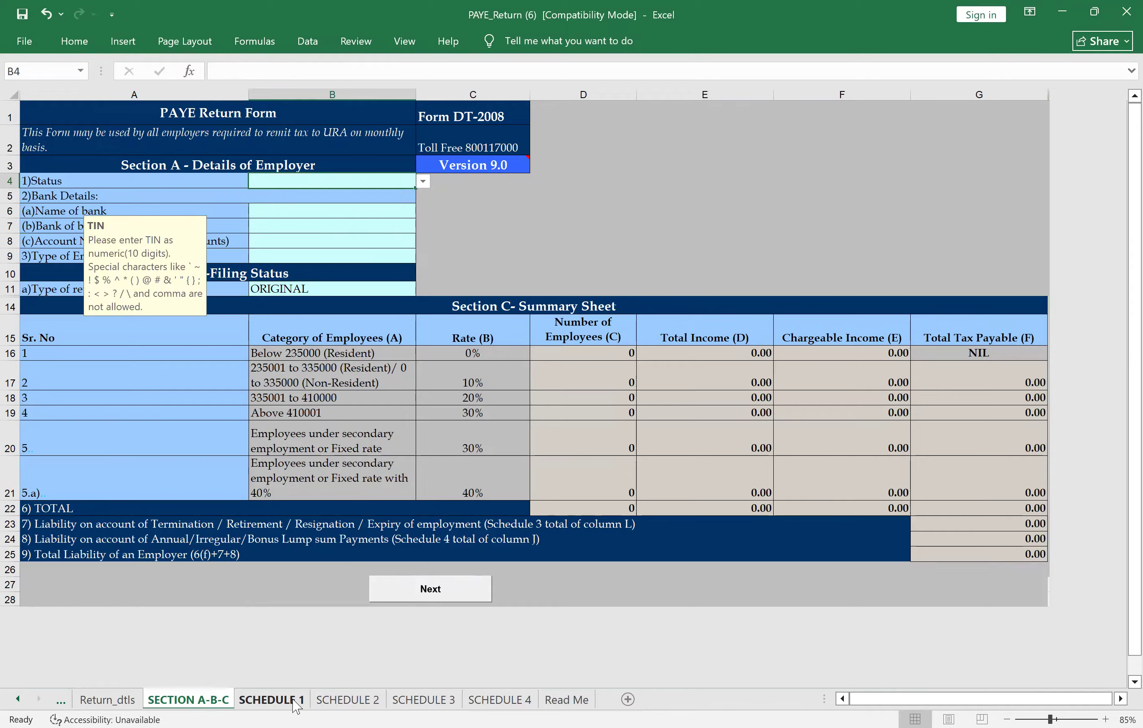
{"action": "left_click", "coordinate": [348, 703]}
{"action": "left_click", "coordinate": [424, 703]}
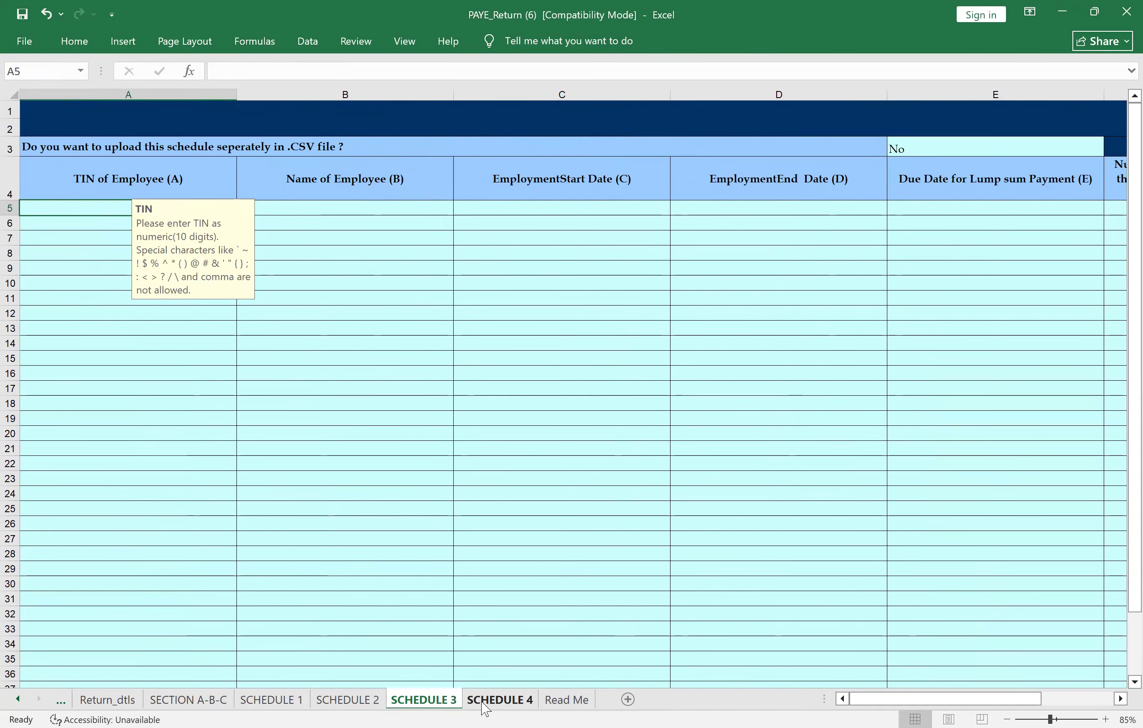
{"action": "left_click", "coordinate": [486, 703]}
{"action": "left_click", "coordinate": [189, 702]}
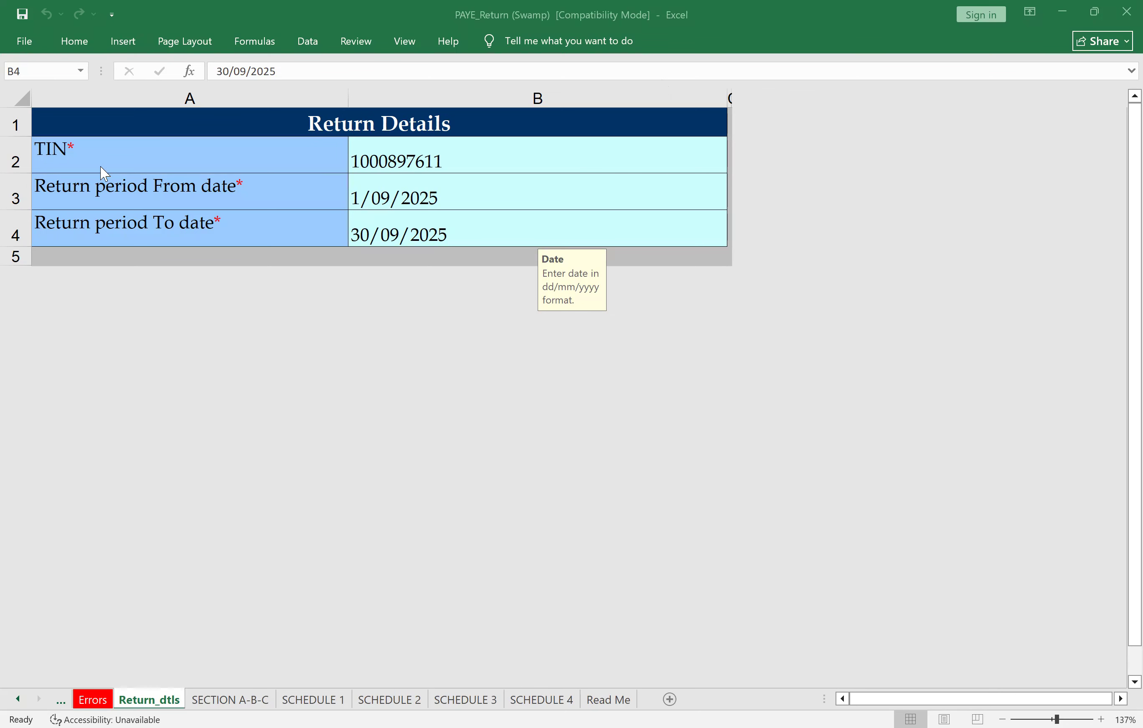
Step: Check the TIN and return period dates in the PAYE_Return (Swamp) workbook against the September 2025 payroll workbook
{"action": "left_click", "coordinate": [464, 158]}
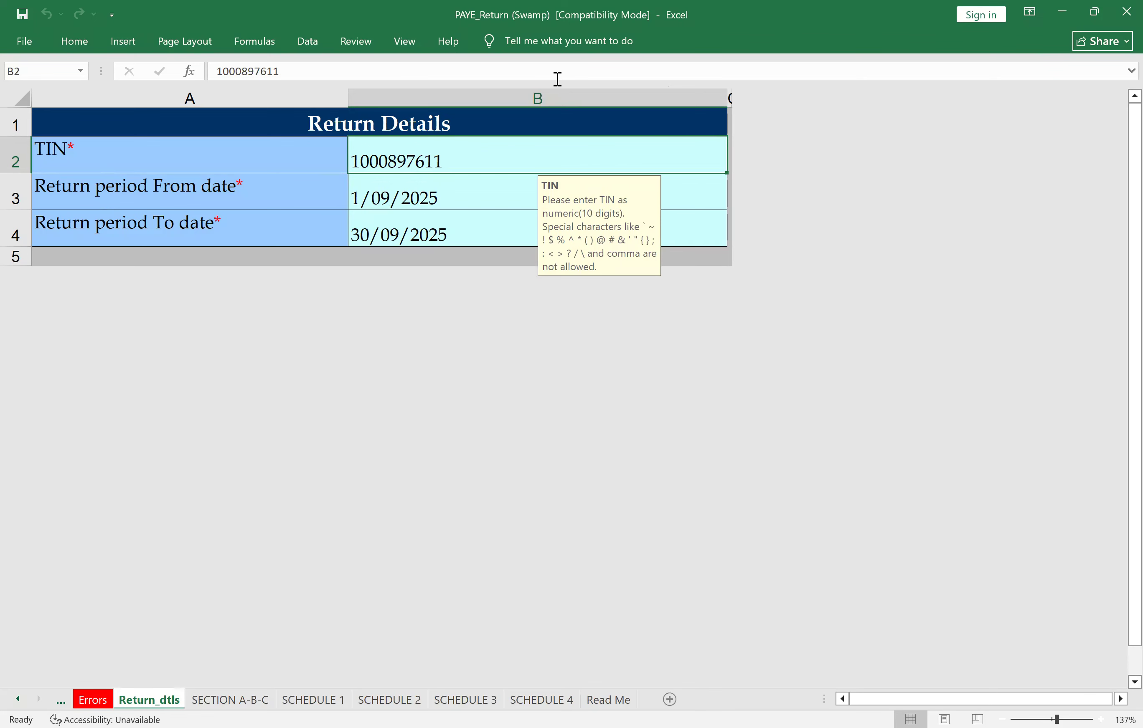
{"action": "key", "text": "alt+Tab"}
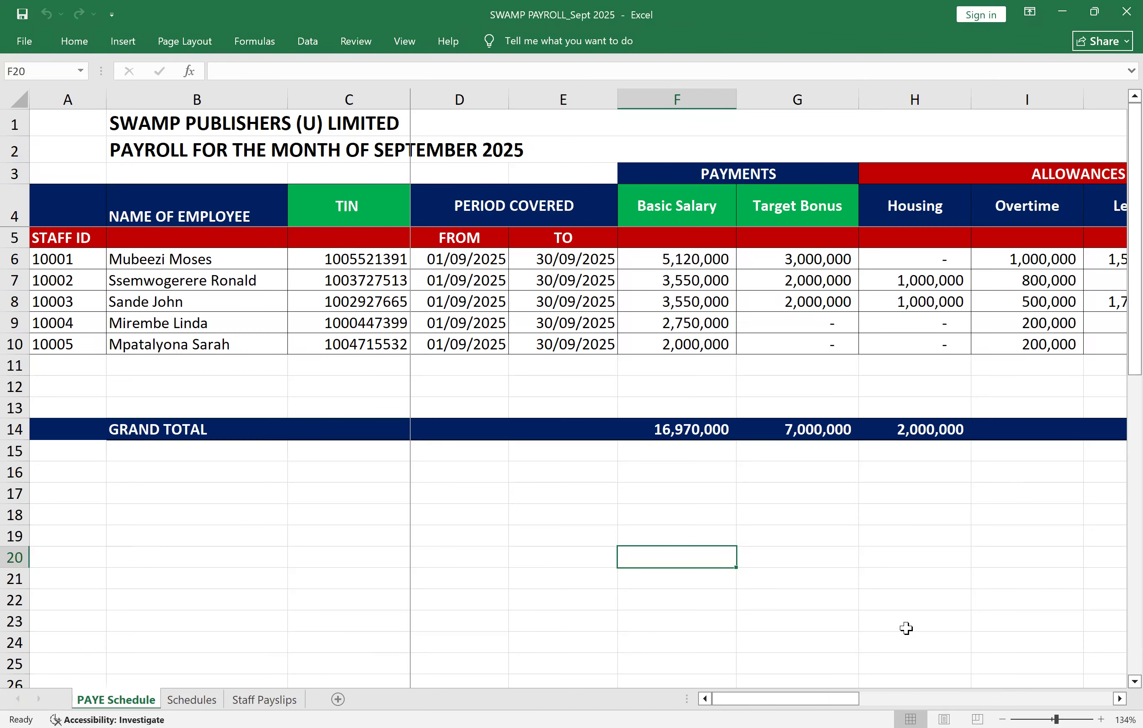
{"action": "left_click_drag", "start_coordinate": [819, 703], "coordinate": [726, 705]}
{"action": "key", "text": "alt+Tab"}
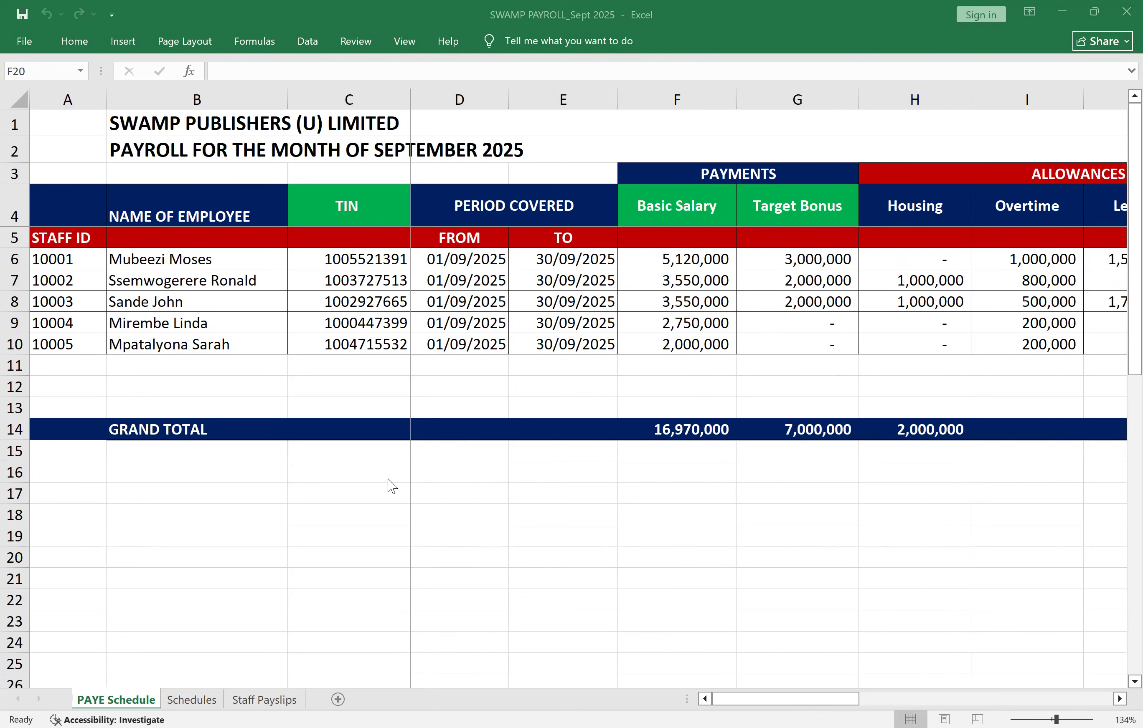
{"action": "left_click", "coordinate": [172, 702]}
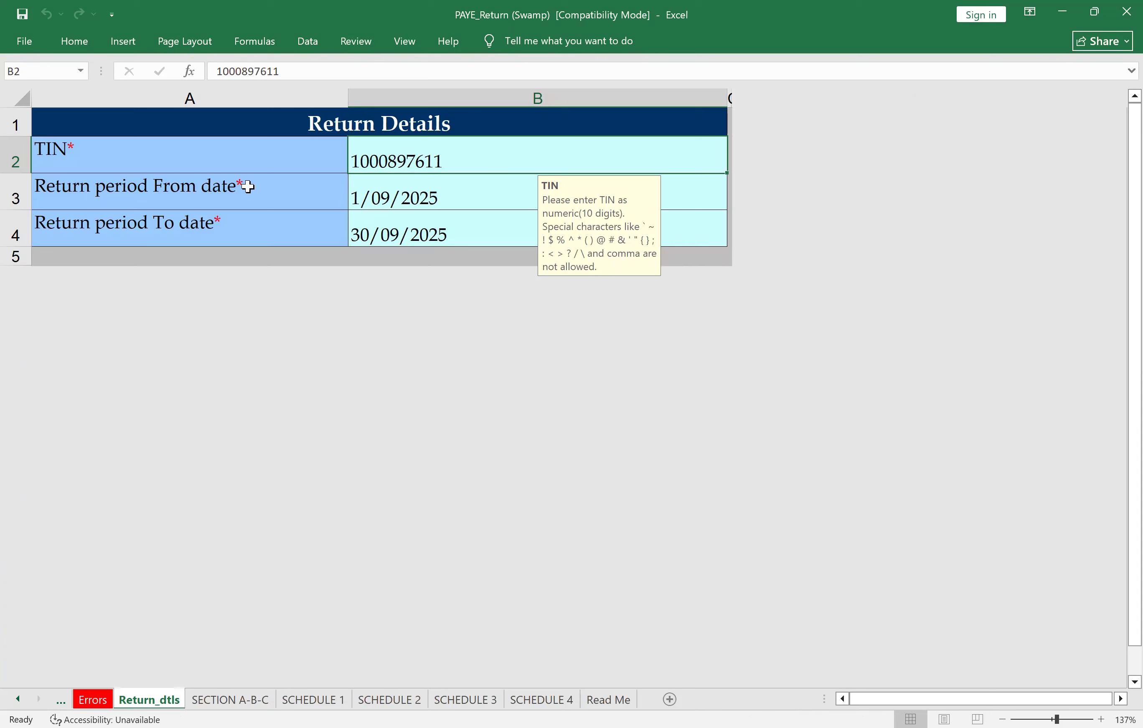
{"action": "left_click", "coordinate": [466, 187]}
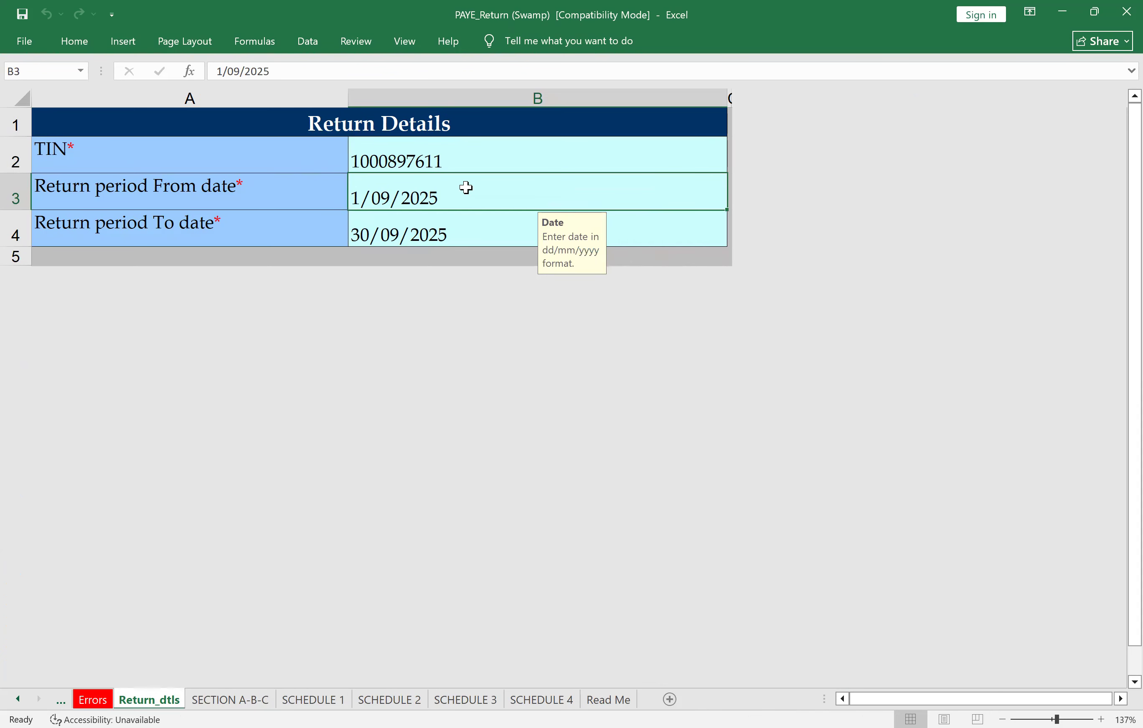
{"action": "left_click", "coordinate": [403, 235]}
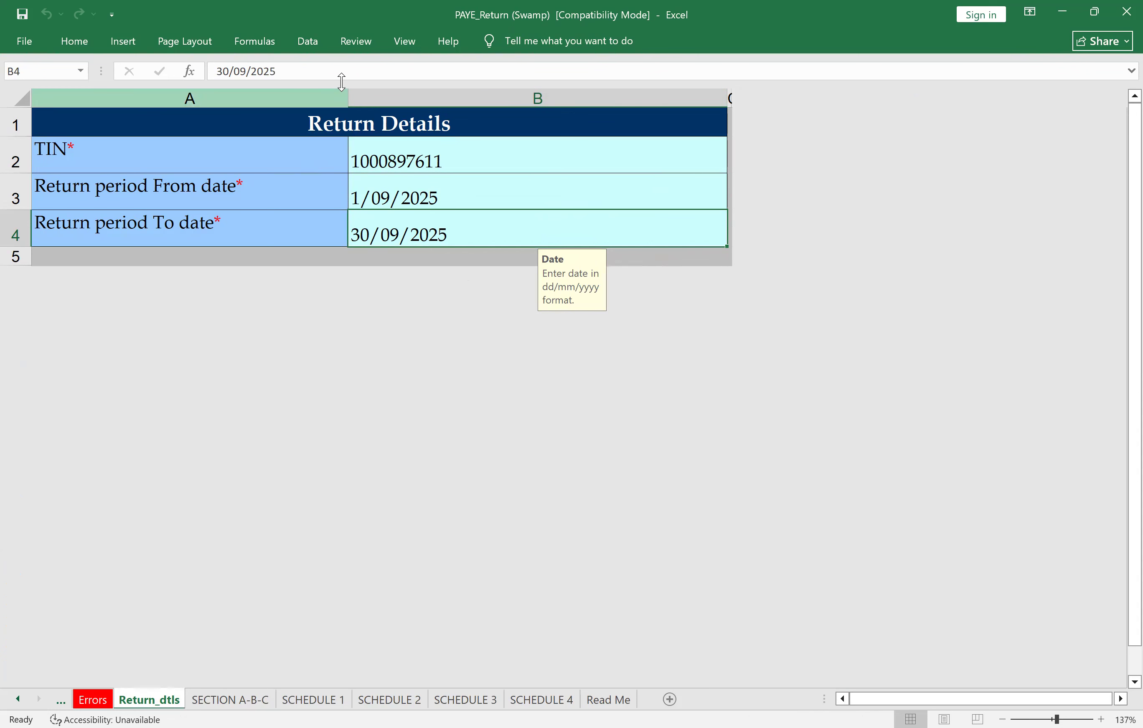
{"action": "key", "text": "alt+Tab"}
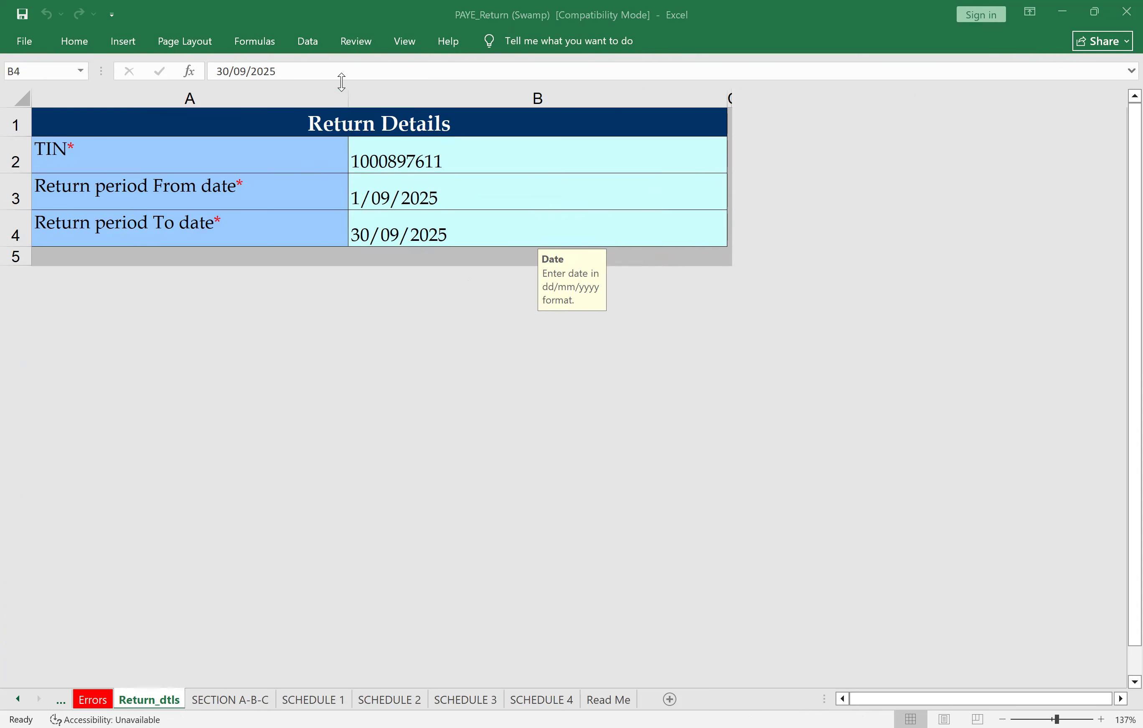
{"action": "key", "text": "alt+Tab"}
Step: Set the employer's status to Non-Individual in Section A of the SECTION A-B-C sheet
{"action": "left_click", "coordinate": [217, 705]}
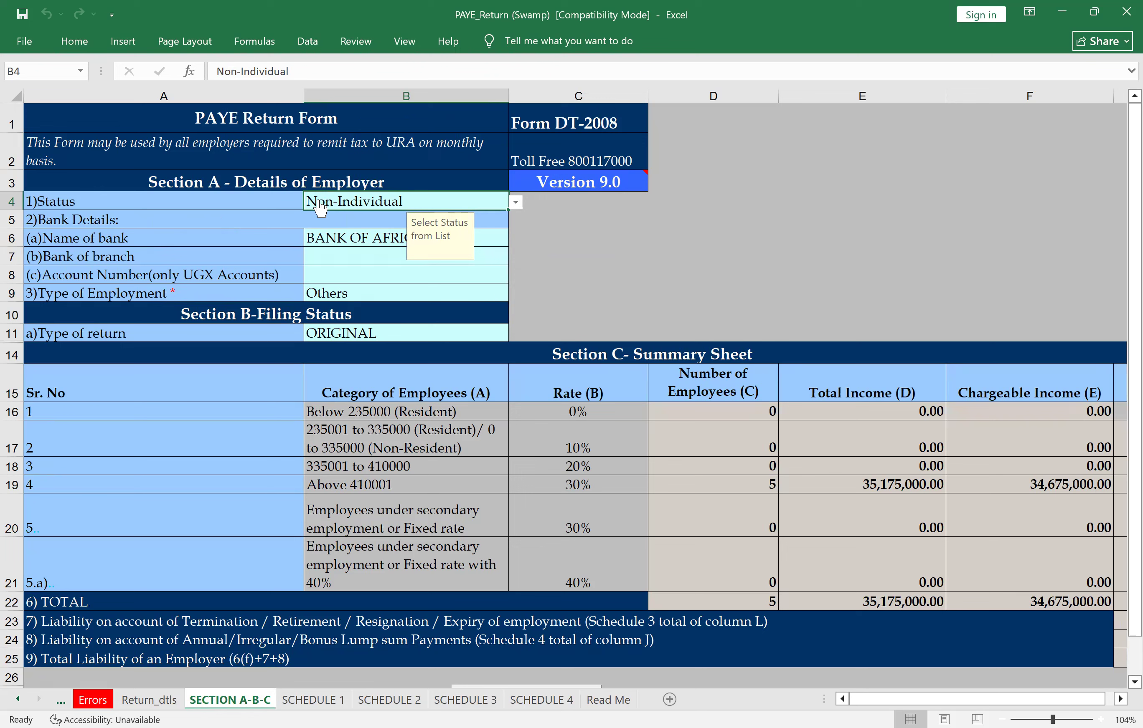
{"action": "left_click_drag", "start_coordinate": [448, 232], "coordinate": [533, 306]}
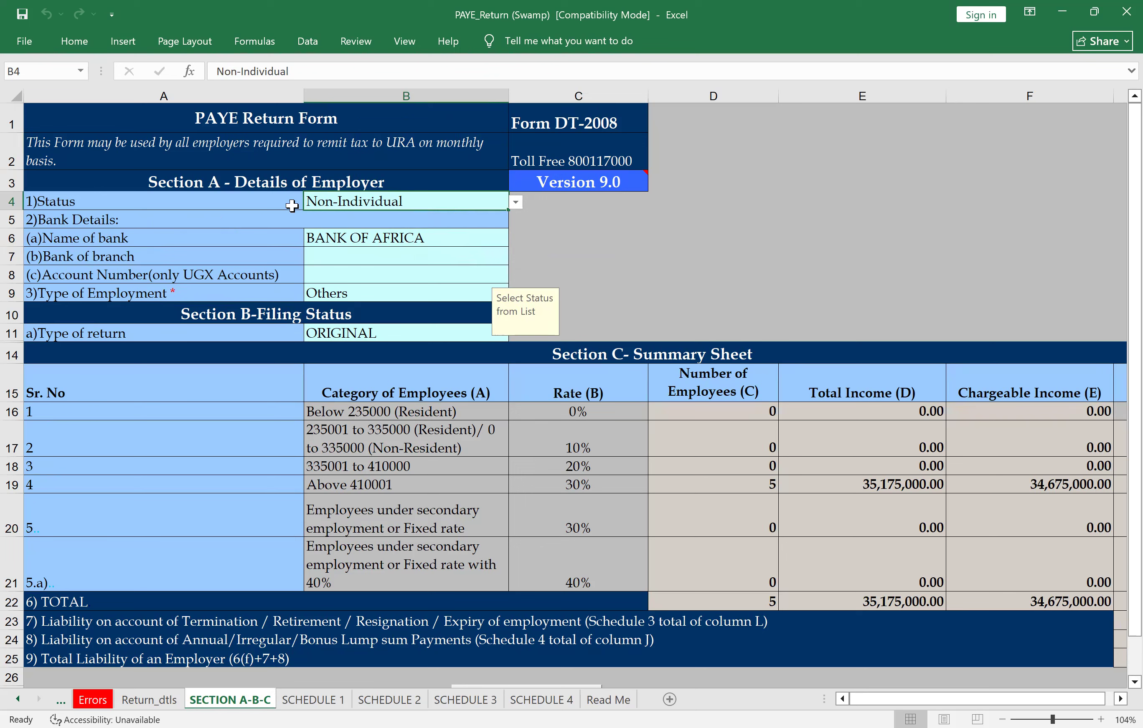
{"action": "left_click", "coordinate": [517, 203]}
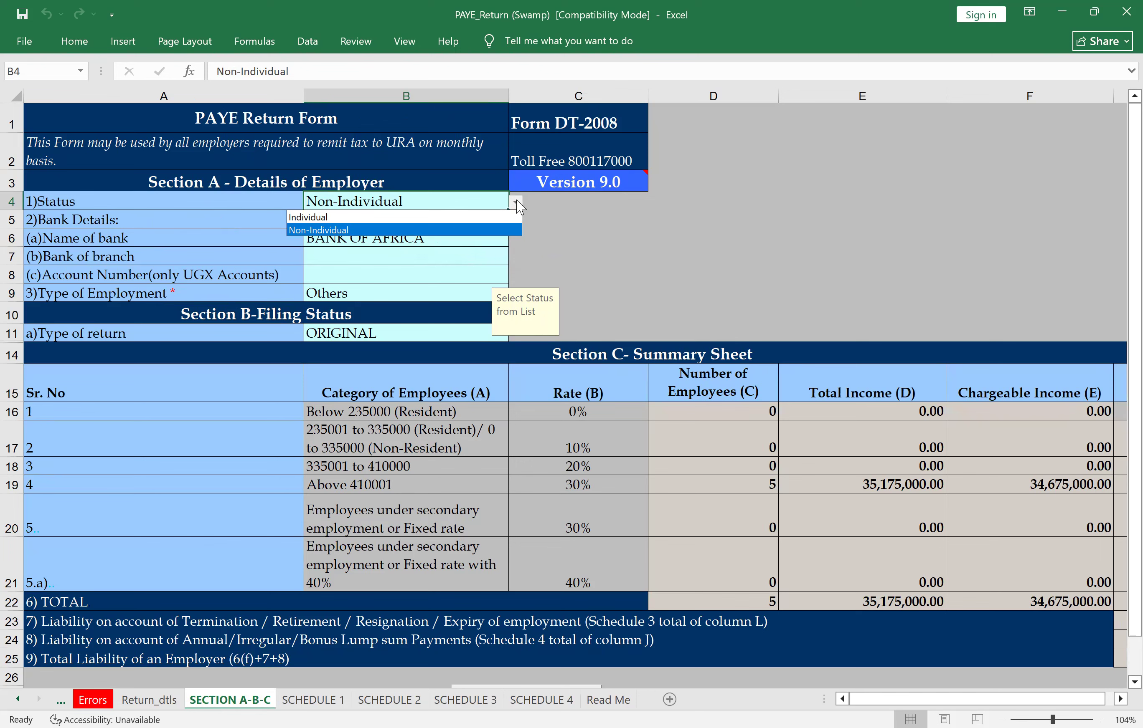
{"action": "key", "text": "Escape"}
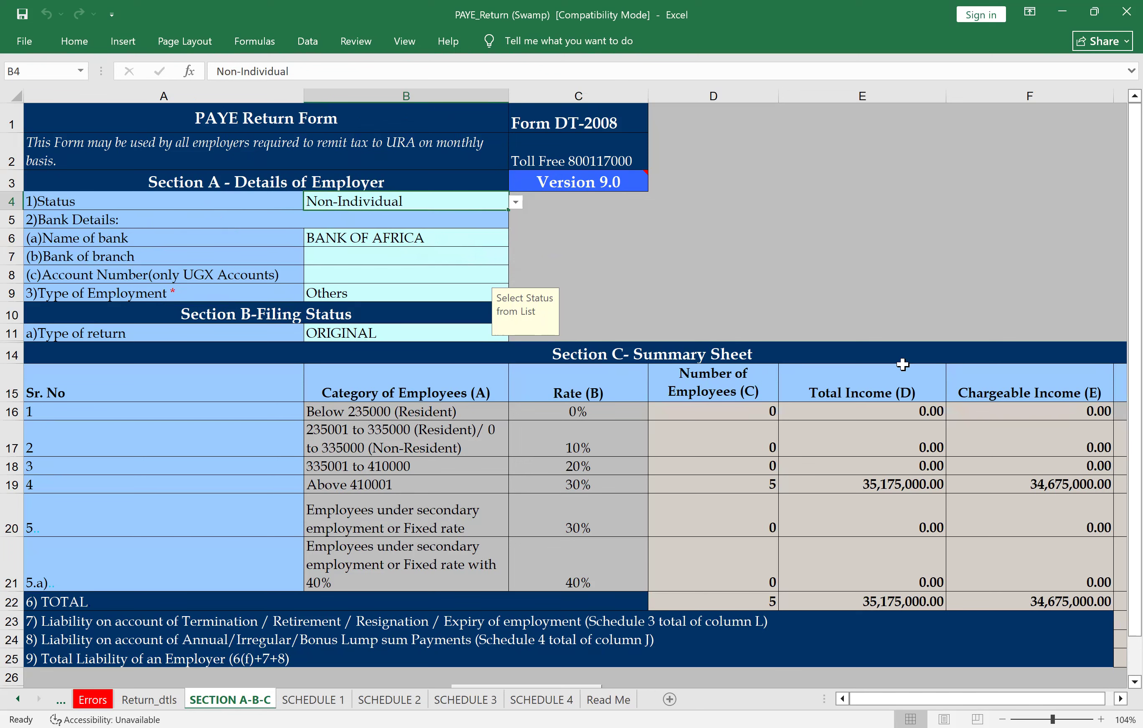
{"action": "scroll", "coordinate": [902, 365], "scroll_direction": "up", "scroll_amount": 3}
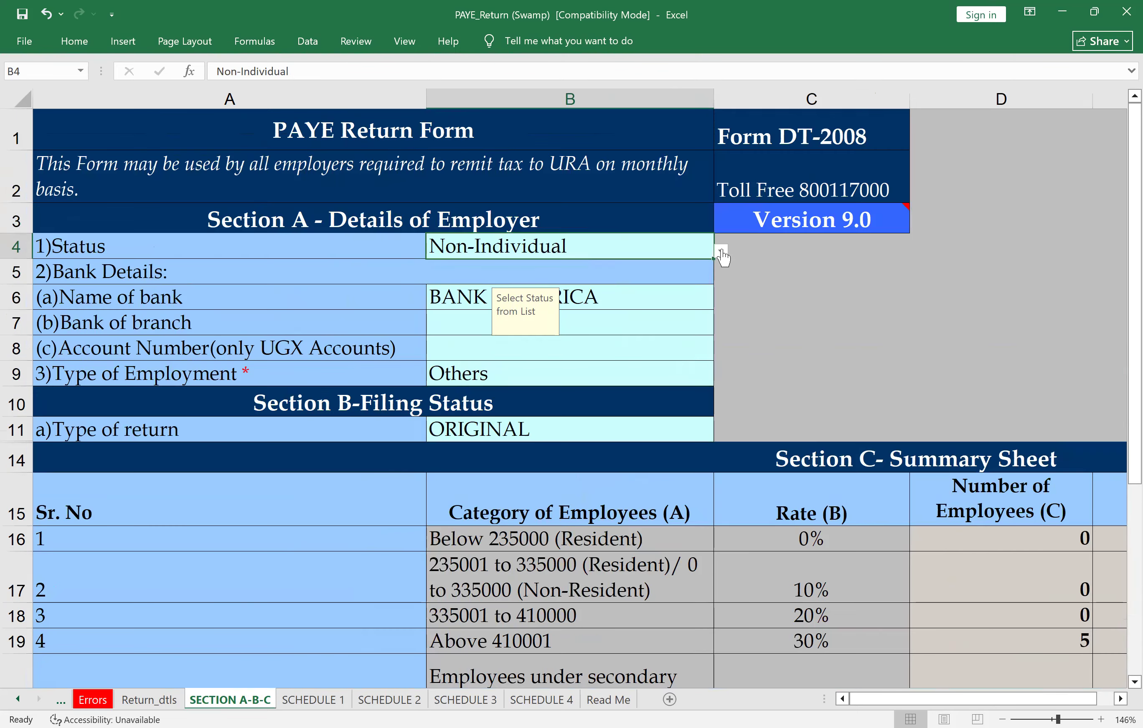
{"action": "left_click", "coordinate": [721, 252]}
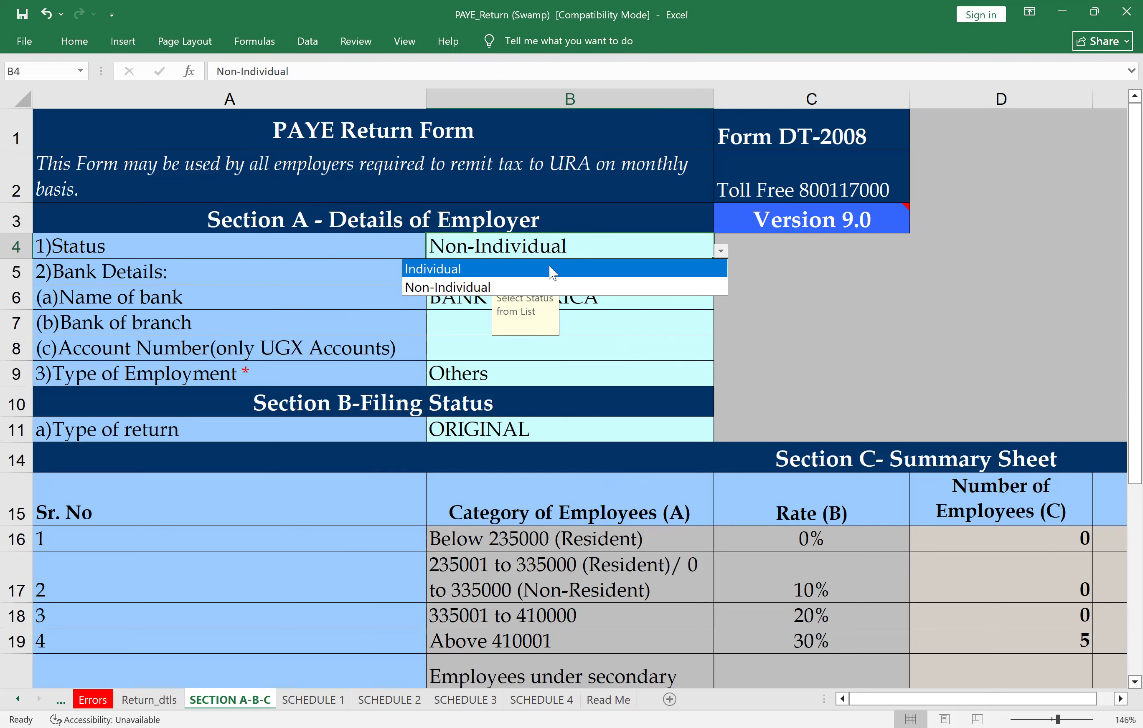
{"action": "left_click", "coordinate": [458, 288]}
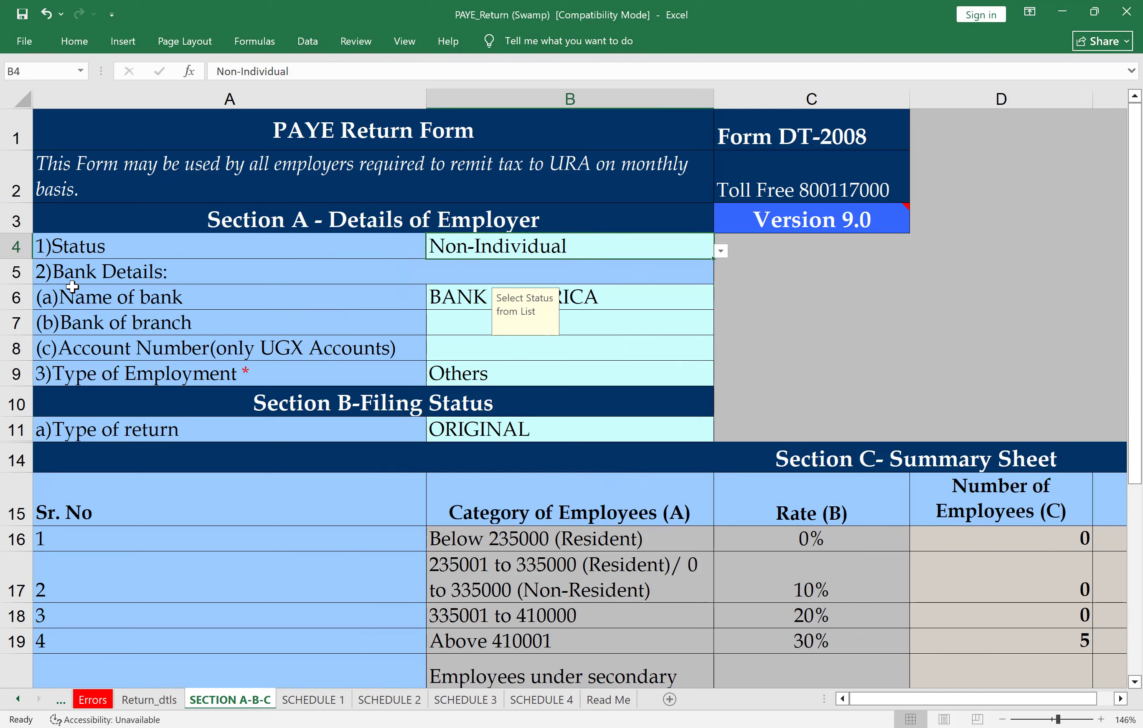
Step: Review the bank name, branch and account number fields under the employer's bank details
{"action": "left_click", "coordinate": [461, 297]}
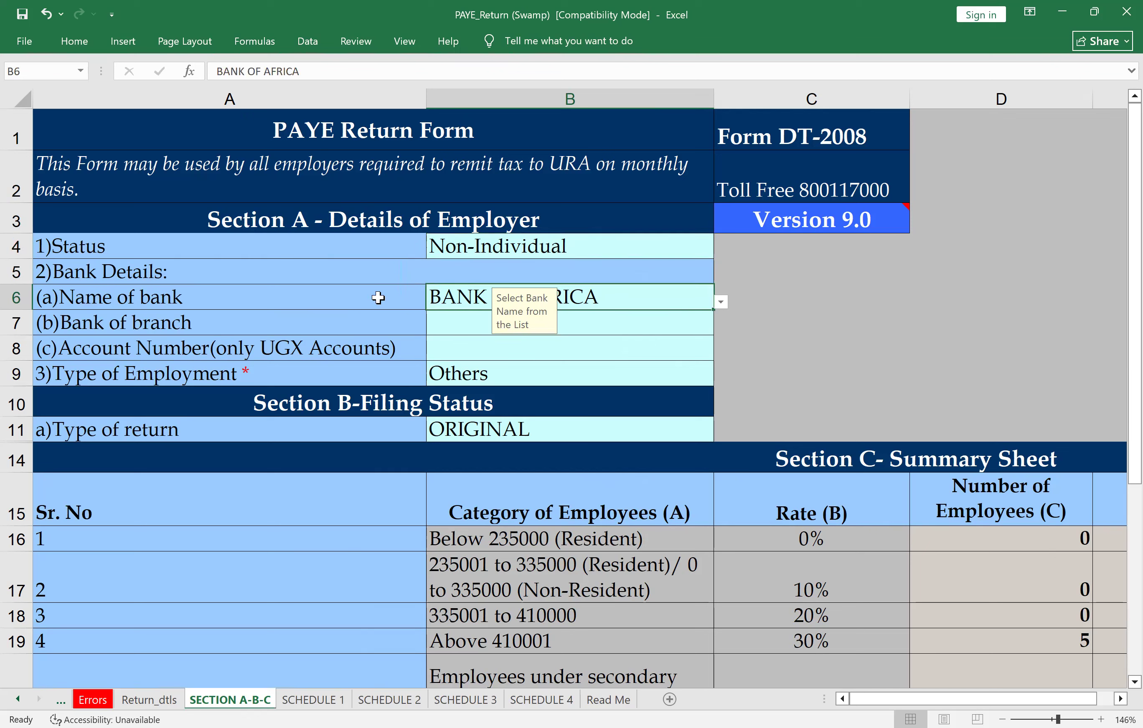
{"action": "left_click", "coordinate": [466, 330]}
{"action": "left_click", "coordinate": [465, 348]}
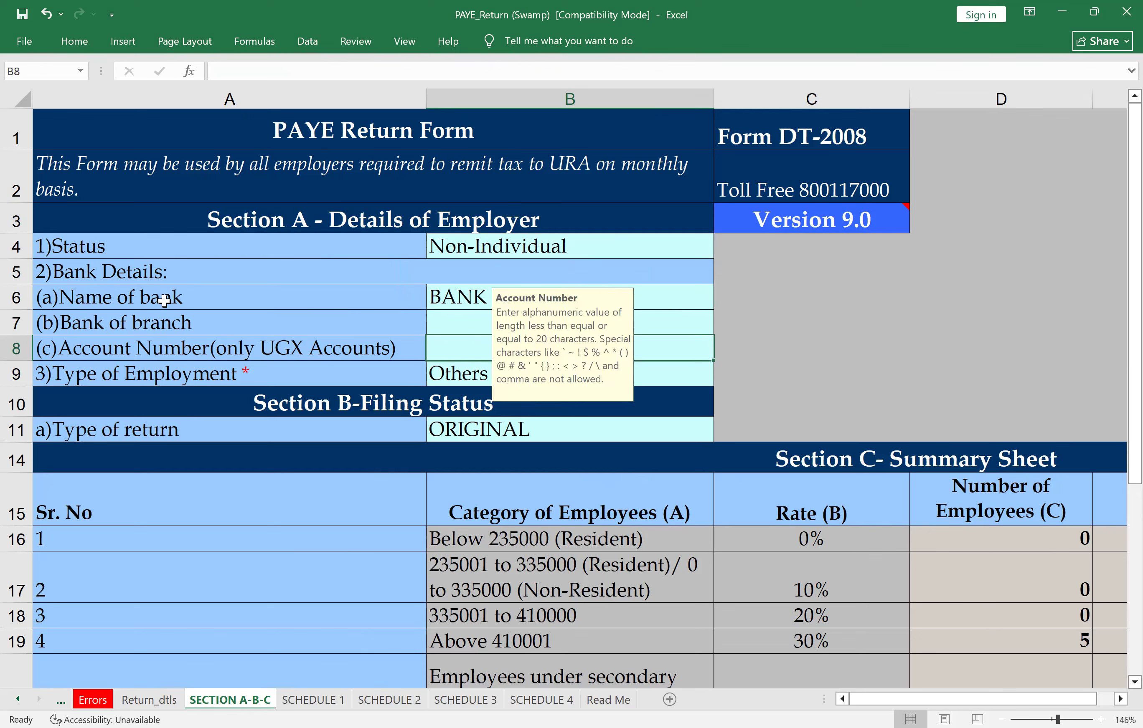
{"action": "left_click", "coordinate": [470, 298]}
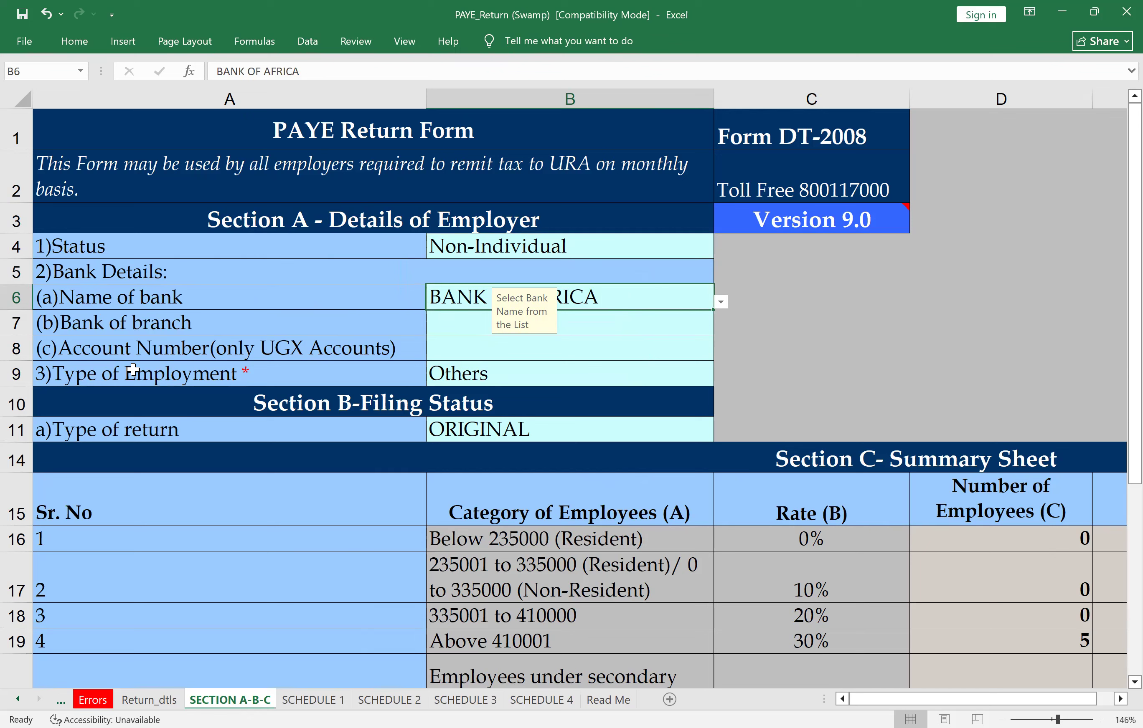
Step: Set the type of employment to Others in Section A of the return form
{"action": "left_click", "coordinate": [604, 383]}
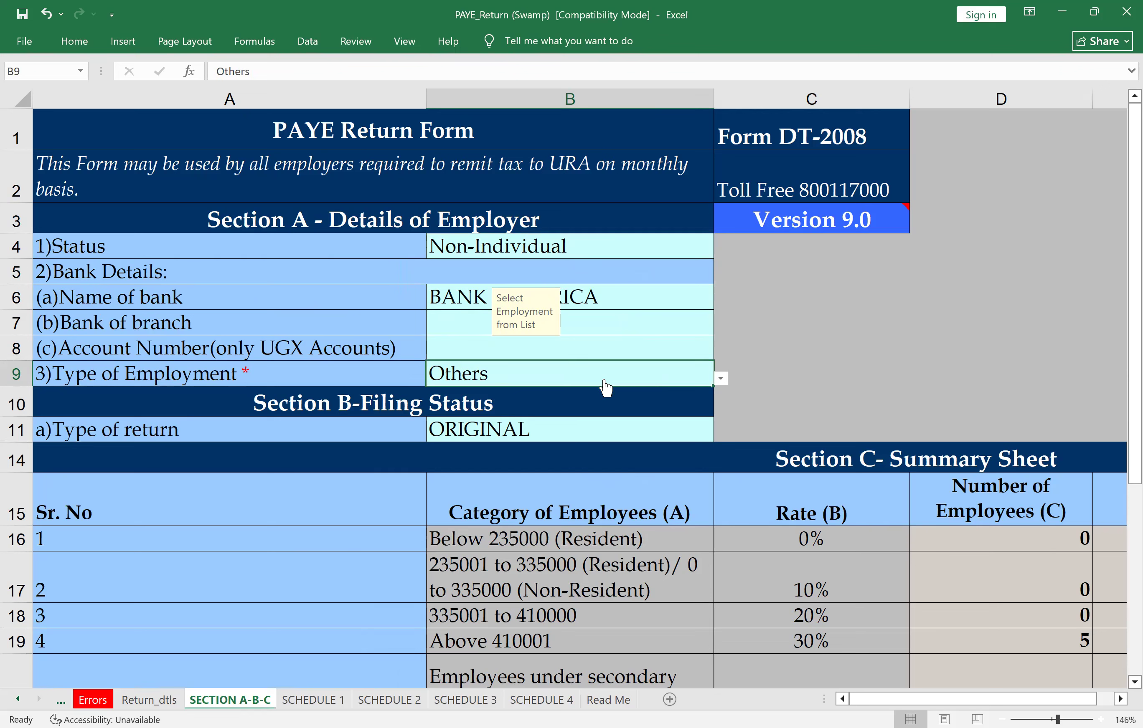
{"action": "left_click", "coordinate": [722, 380]}
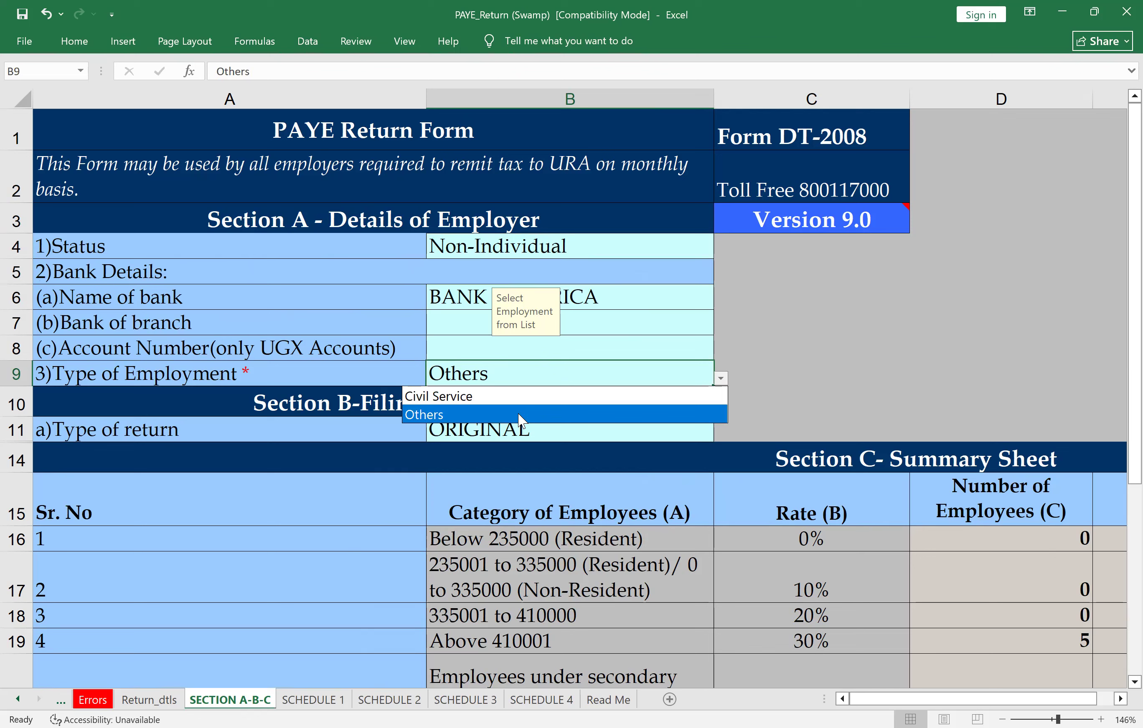
{"action": "left_click", "coordinate": [541, 409]}
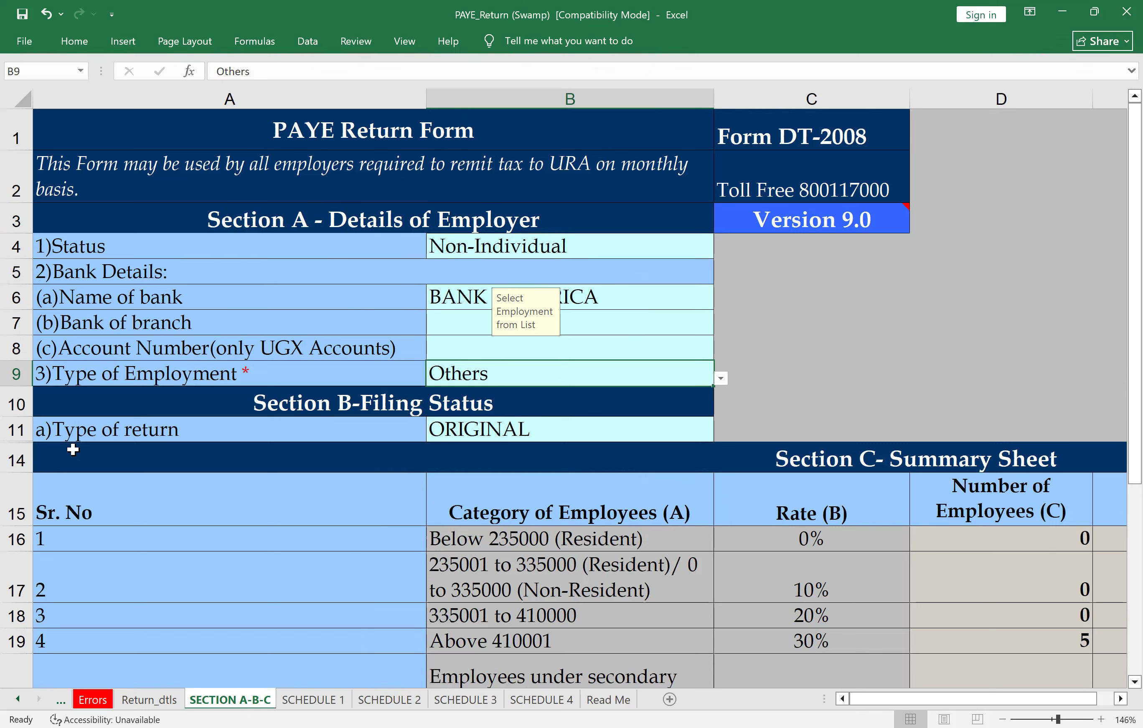
Step: Set the type of return to ORIGINAL under the filing status in Section B
{"action": "left_click", "coordinate": [624, 439]}
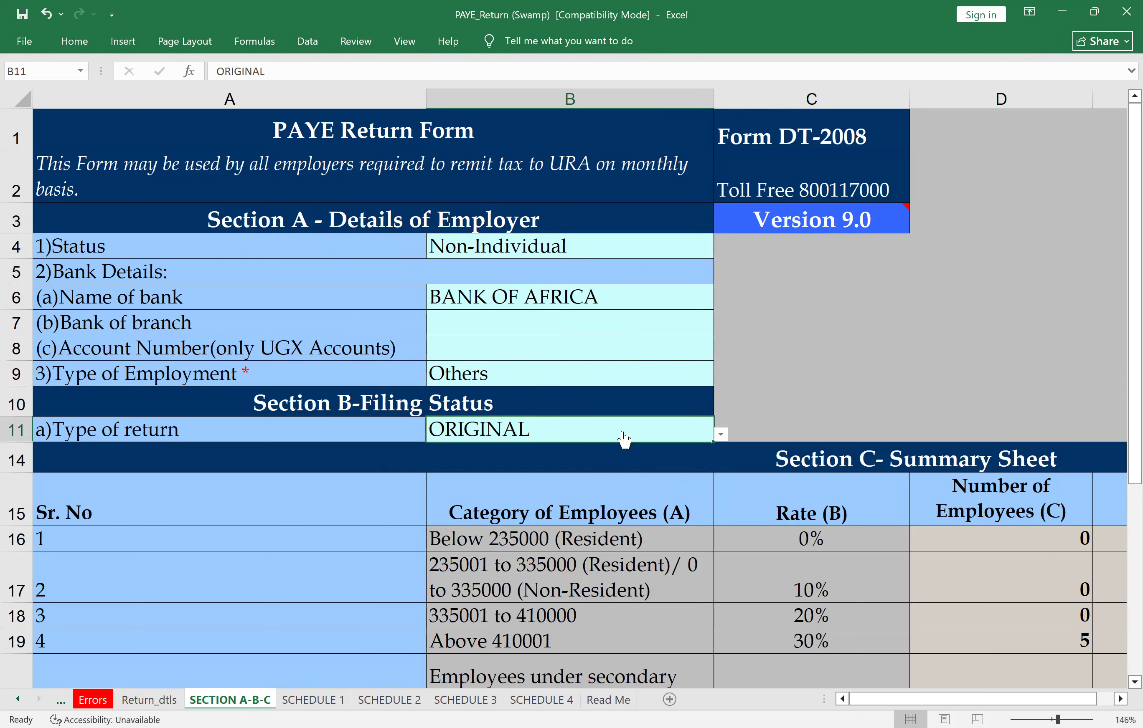
{"action": "left_click", "coordinate": [721, 436]}
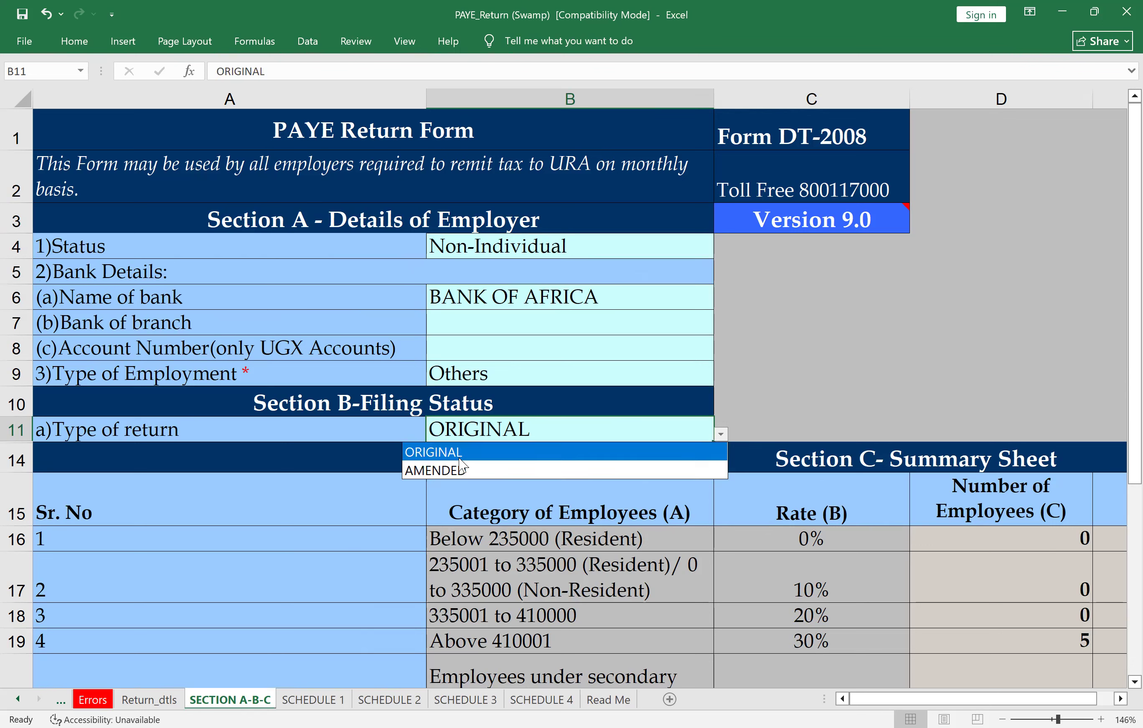
{"action": "left_click", "coordinate": [459, 453]}
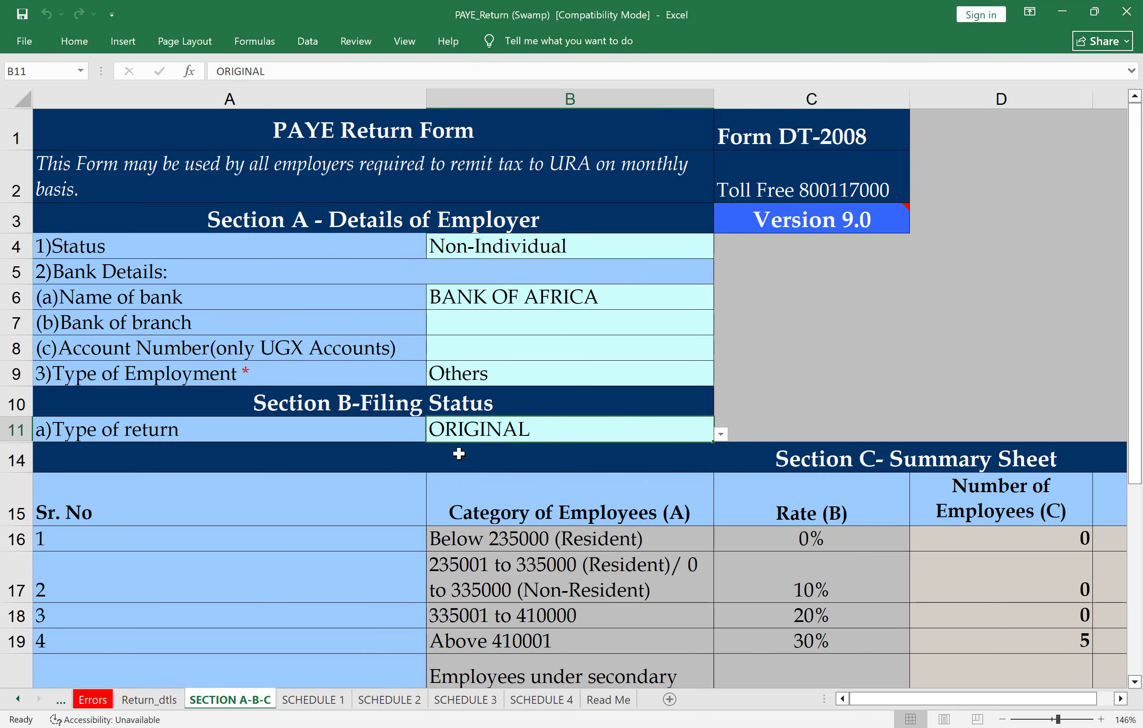
Step: Open Schedule 1 and examine the basic salary, housing allowance, other taxable allowances and value of benefits columns for the employees
{"action": "scroll", "coordinate": [461, 457], "scroll_direction": "down", "scroll_amount": 1, "text": "ctrl"}
{"action": "scroll", "coordinate": [462, 461], "scroll_direction": "down", "scroll_amount": 1, "text": "ctrl"}
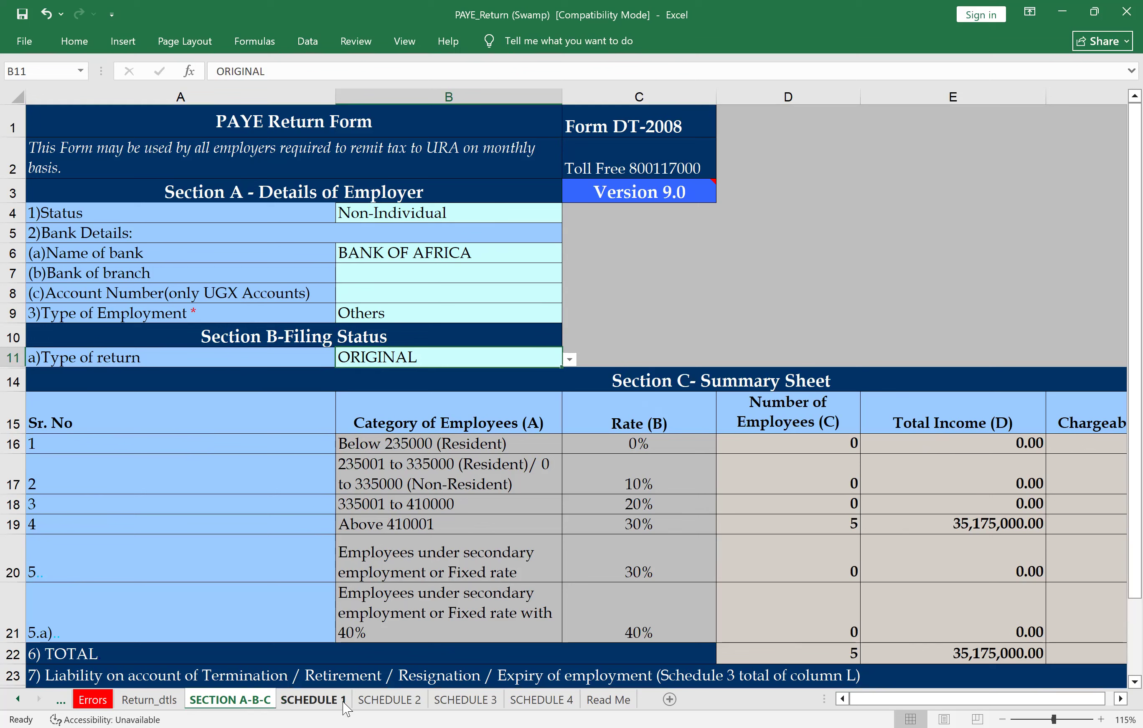
{"action": "left_click", "coordinate": [317, 701]}
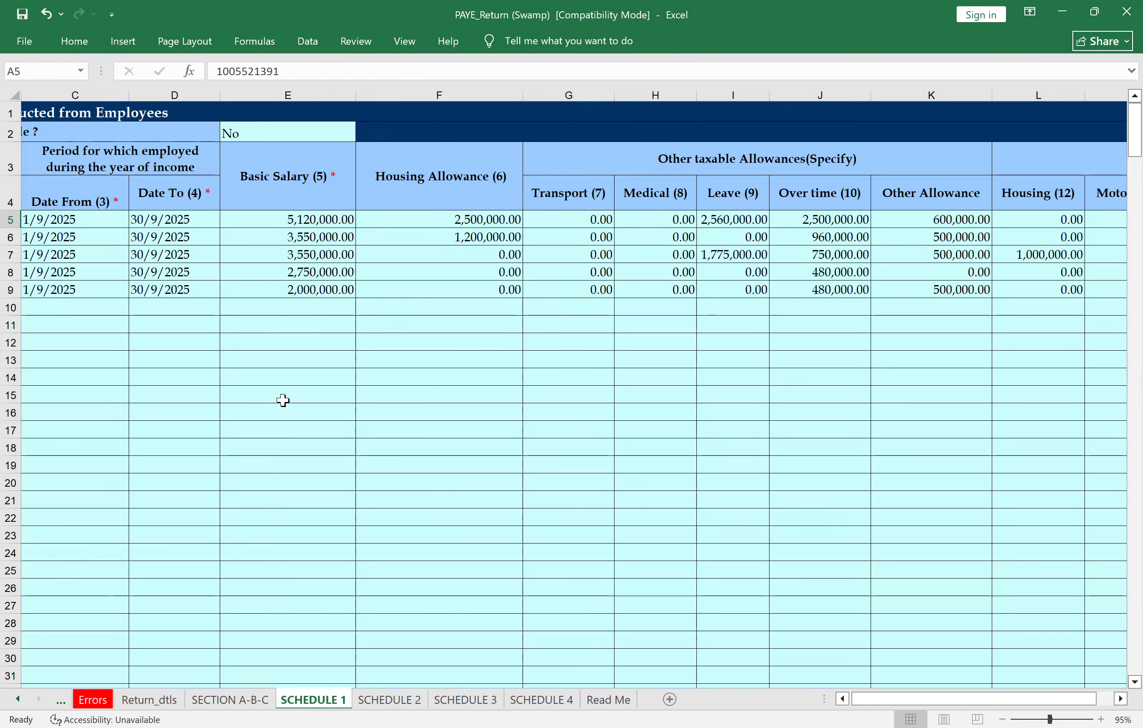
{"action": "scroll", "coordinate": [283, 401], "scroll_direction": "up", "scroll_amount": 1, "text": "ctrl"}
{"action": "scroll", "coordinate": [283, 401], "scroll_direction": "up", "scroll_amount": 2, "text": "ctrl"}
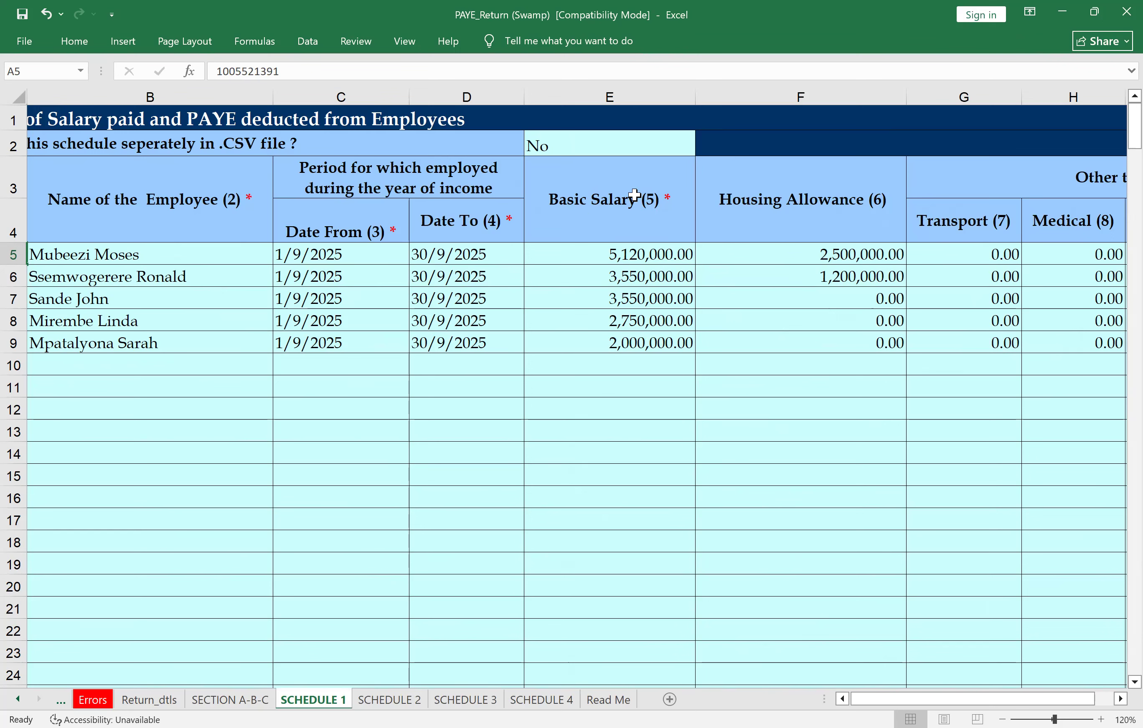
{"action": "scroll", "coordinate": [655, 212], "scroll_direction": "right", "scroll_amount": 5}
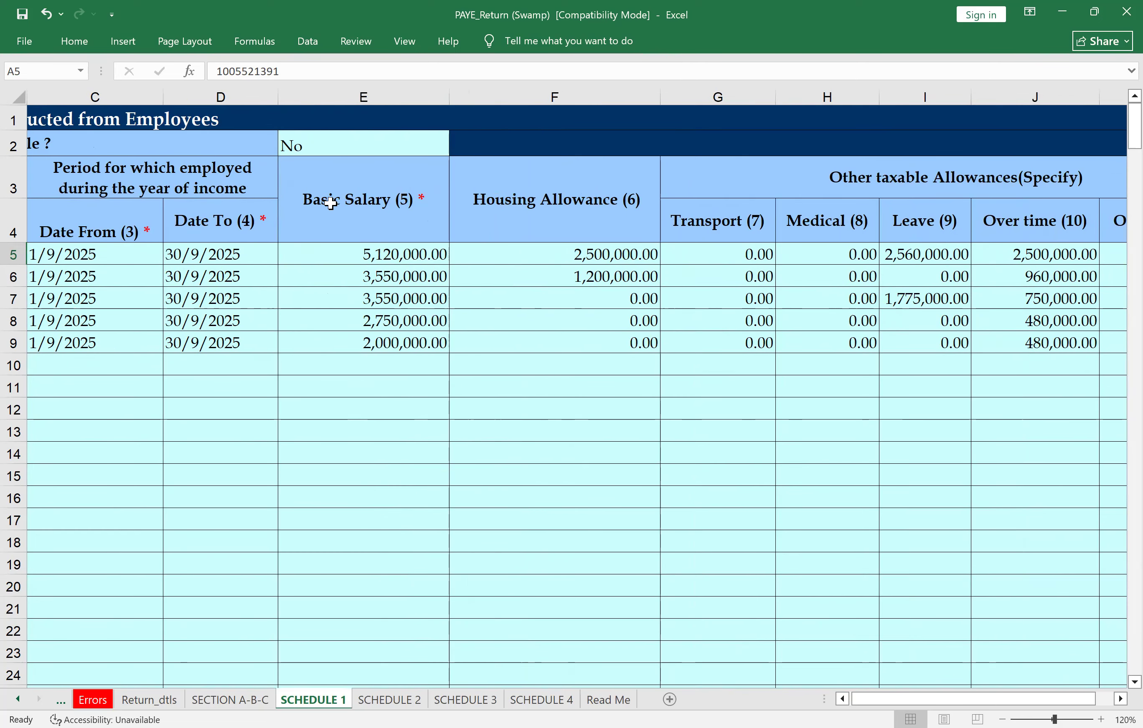
{"action": "scroll", "coordinate": [472, 231], "scroll_direction": "right", "scroll_amount": 3}
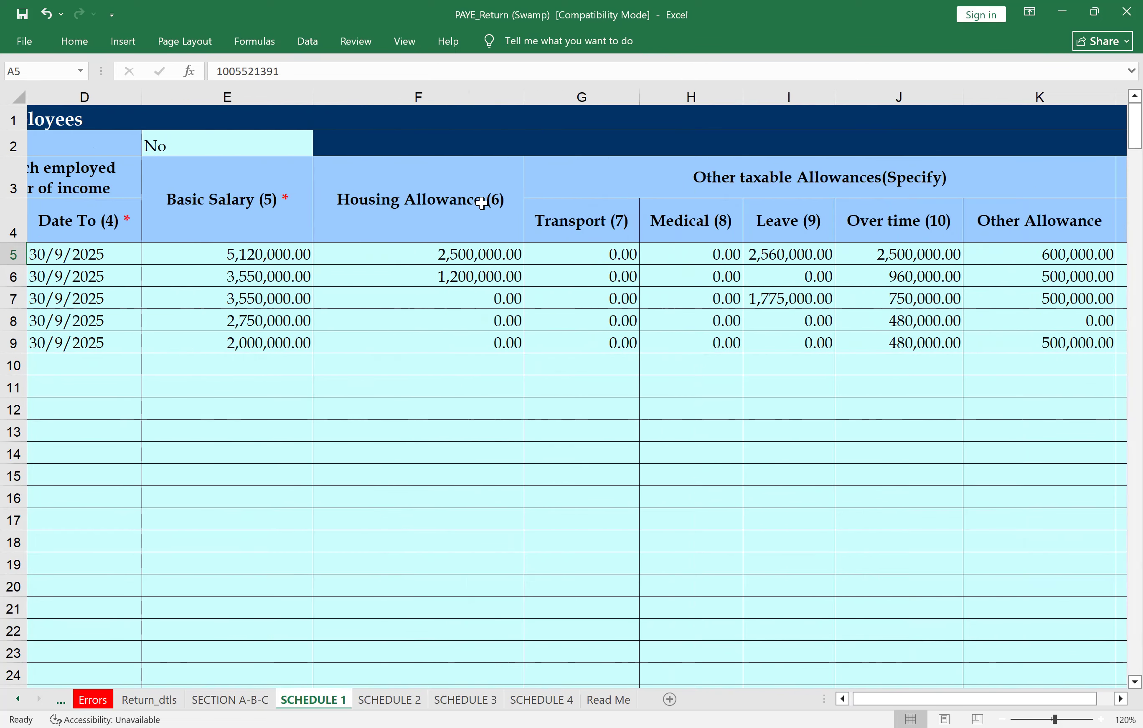
{"action": "scroll", "coordinate": [432, 268], "scroll_direction": "right", "scroll_amount": 3}
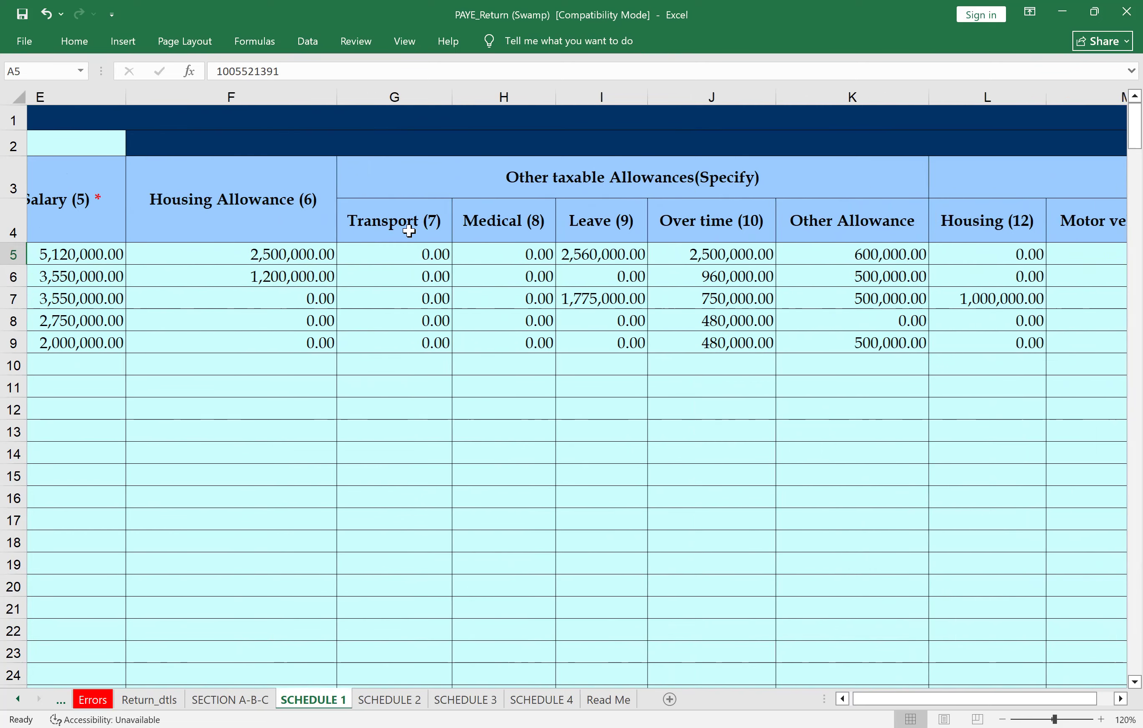
{"action": "scroll", "coordinate": [391, 224], "scroll_direction": "right", "scroll_amount": 3}
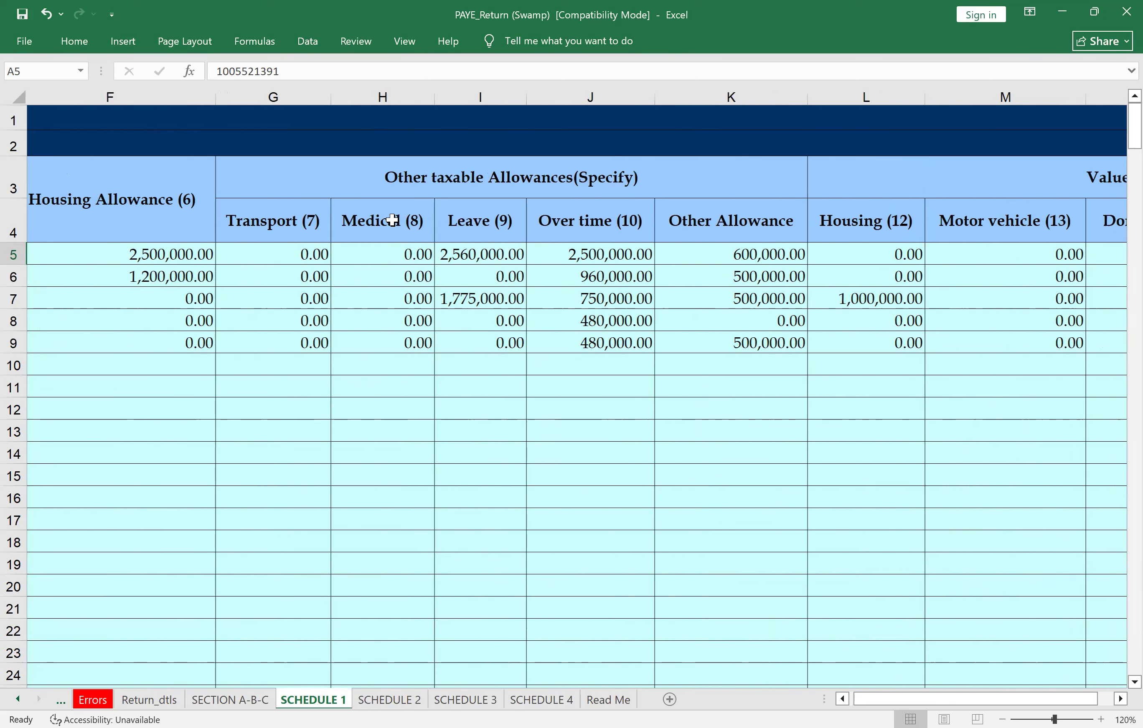
{"action": "scroll", "coordinate": [393, 220], "scroll_direction": "left", "scroll_amount": 1}
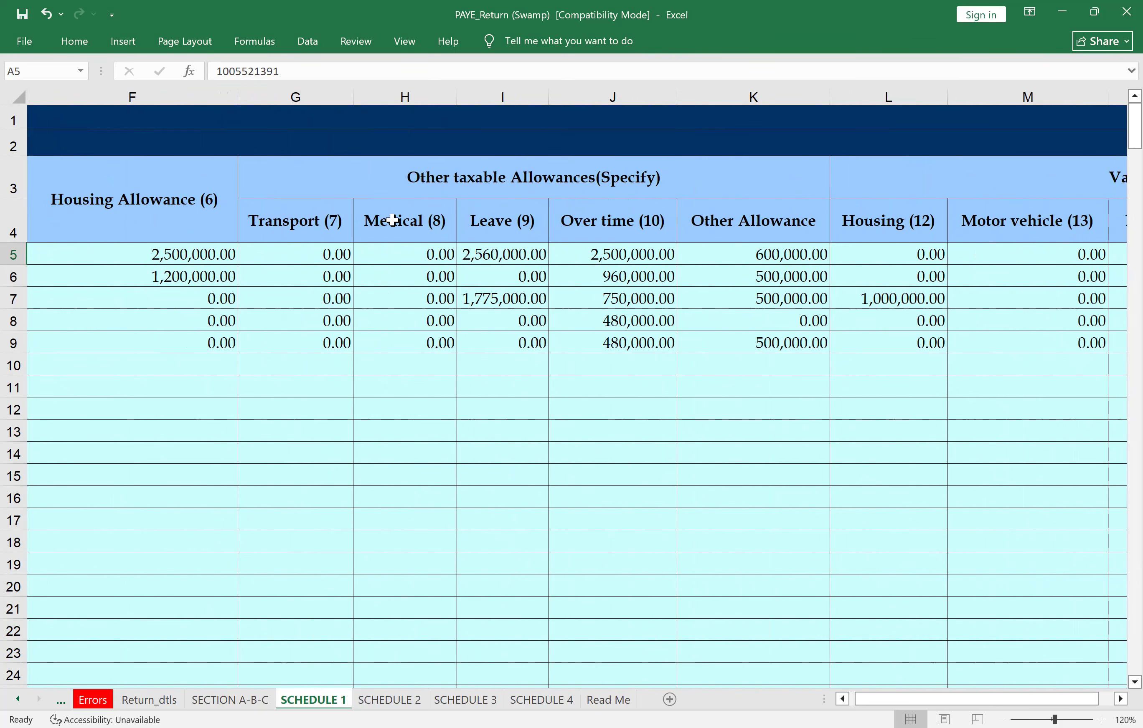
{"action": "scroll", "coordinate": [393, 220], "scroll_direction": "right", "scroll_amount": 6}
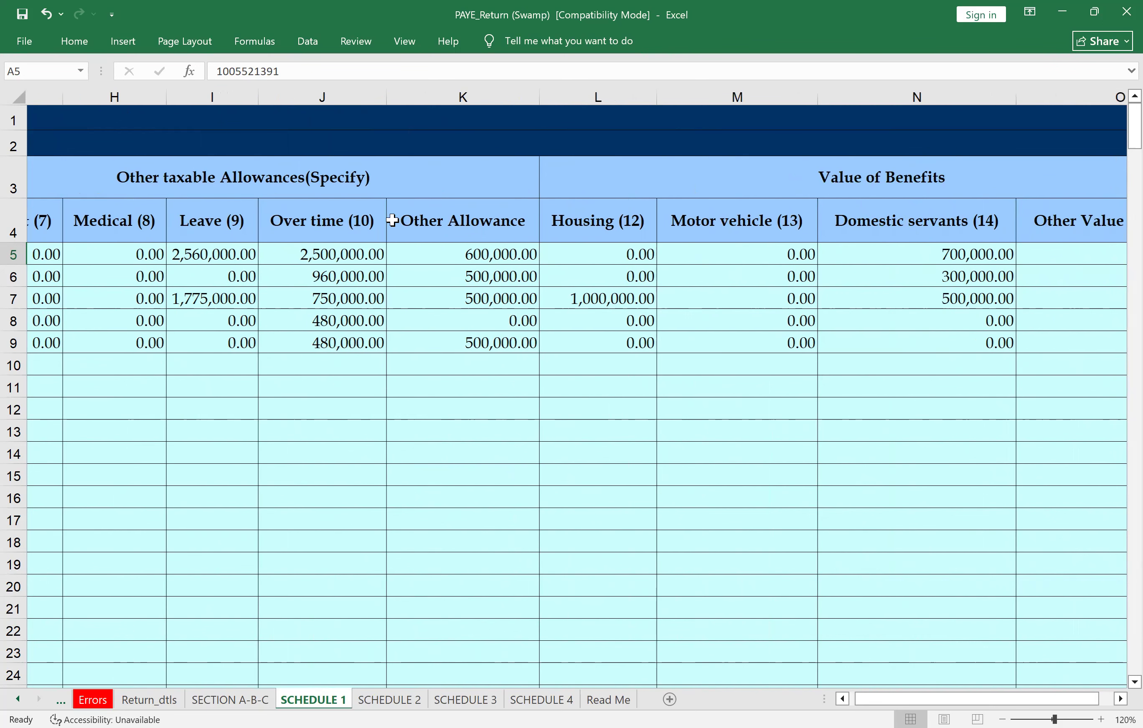
{"action": "scroll", "coordinate": [393, 220], "scroll_direction": "right", "scroll_amount": 2}
{"action": "scroll", "coordinate": [391, 224], "scroll_direction": "left", "scroll_amount": 5}
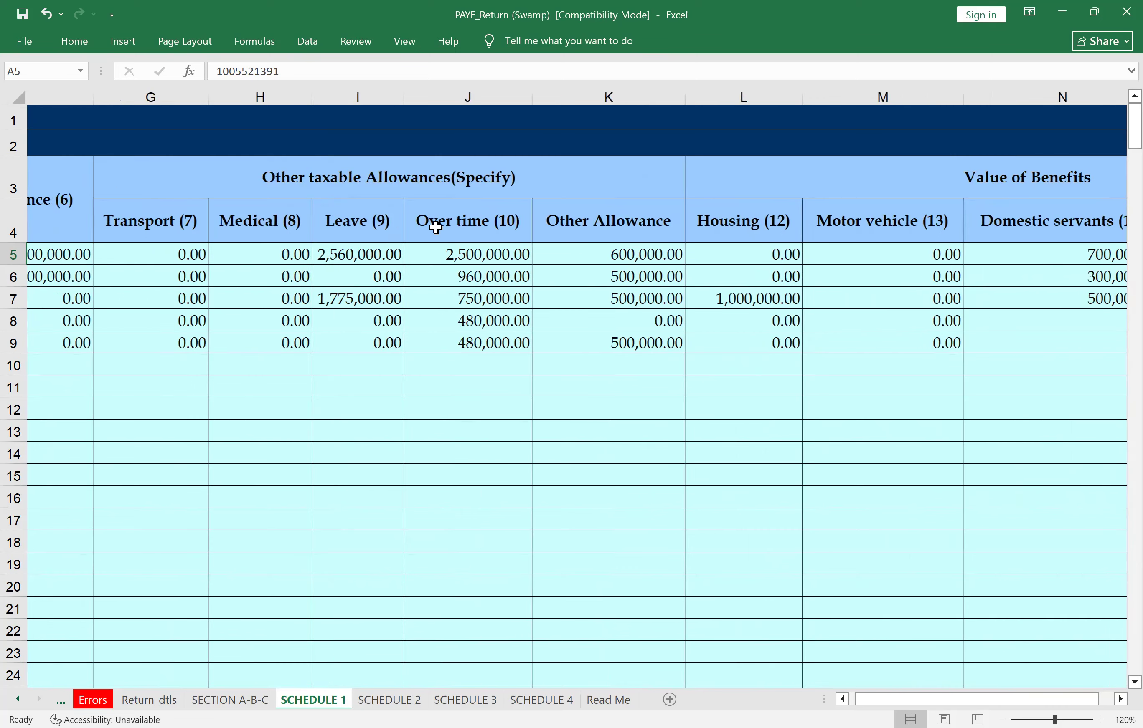
{"action": "scroll", "coordinate": [435, 228], "scroll_direction": "left", "scroll_amount": 1}
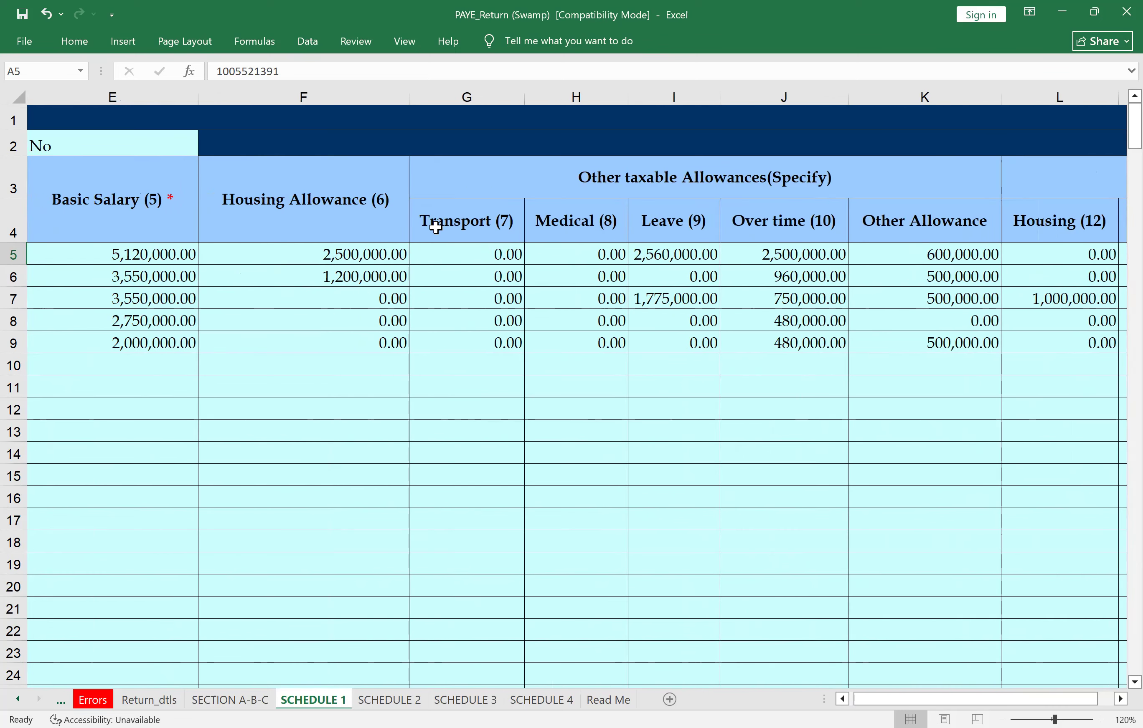
{"action": "scroll", "coordinate": [436, 227], "scroll_direction": "left", "scroll_amount": 1}
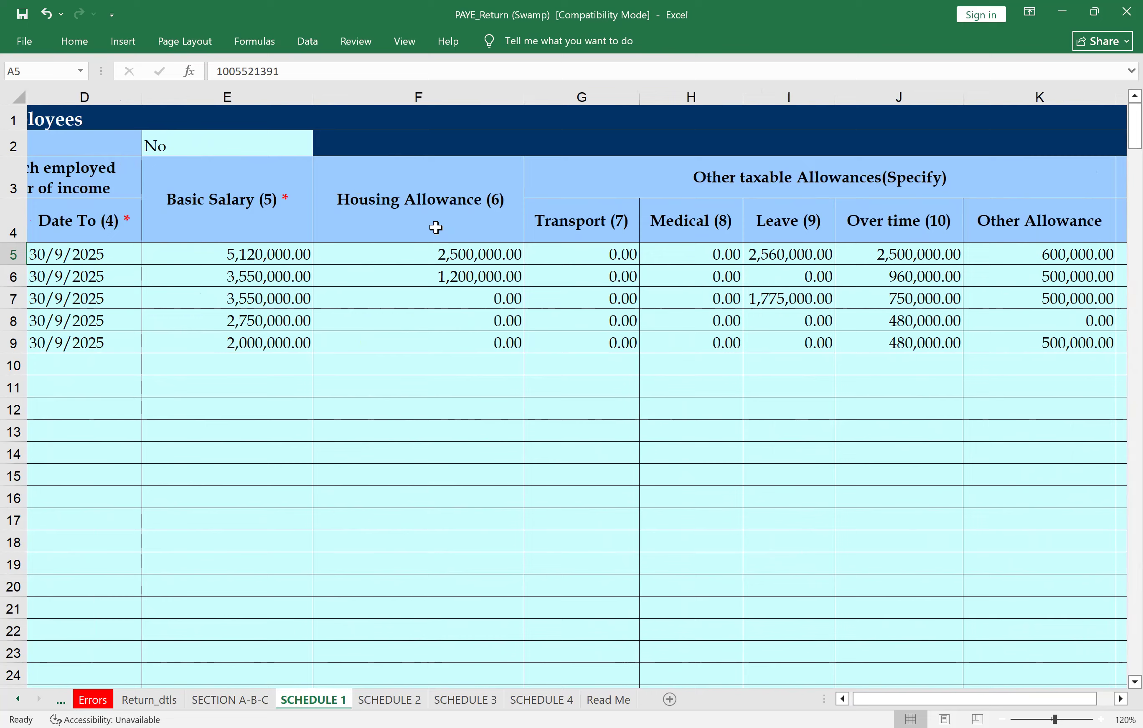
{"action": "scroll", "coordinate": [436, 228], "scroll_direction": "right", "scroll_amount": 2}
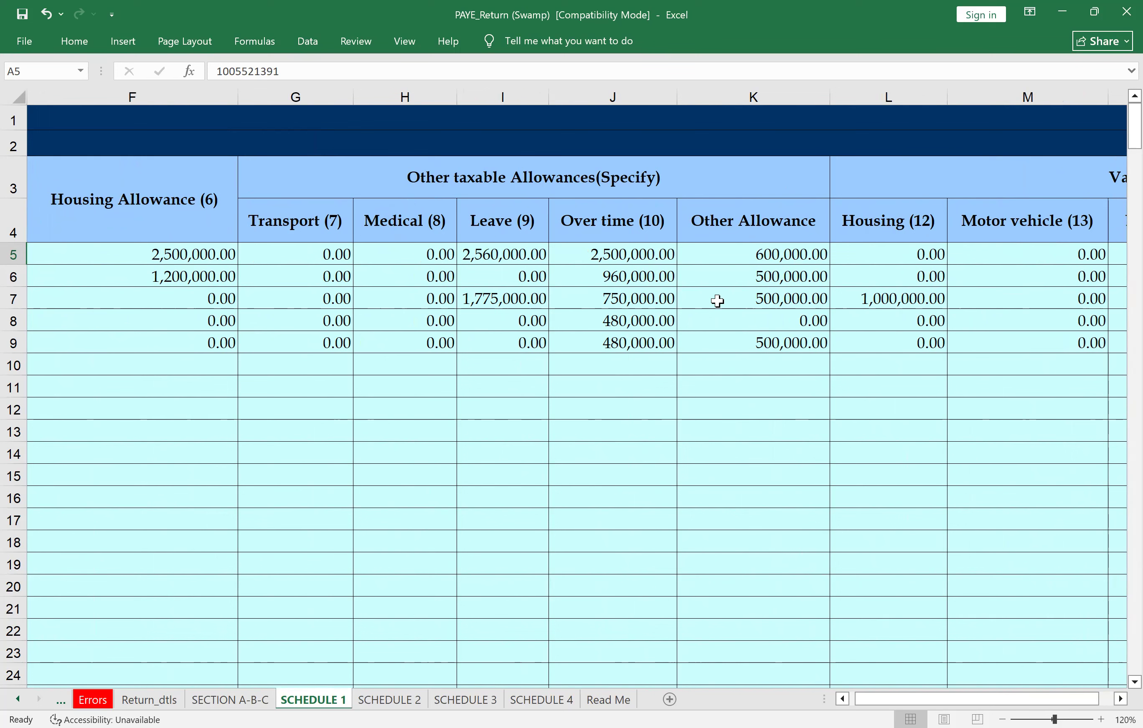
{"action": "scroll", "coordinate": [713, 298], "scroll_direction": "right", "scroll_amount": 3}
{"action": "scroll", "coordinate": [620, 183], "scroll_direction": "right", "scroll_amount": 2}
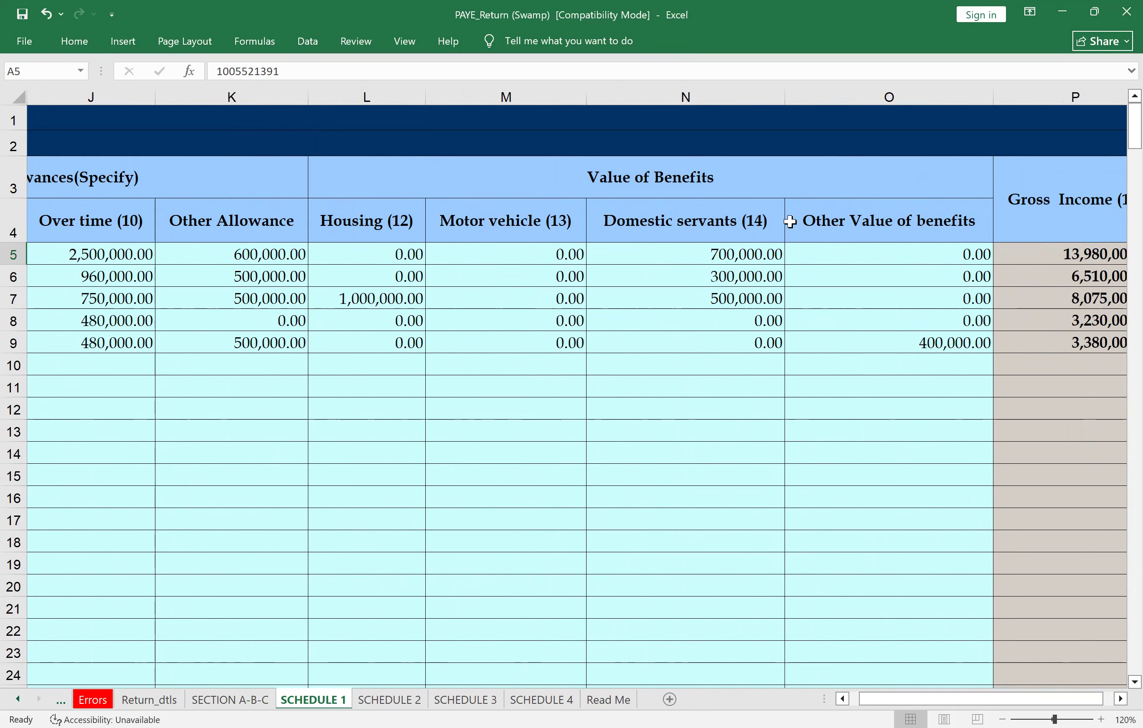
Step: Examine Schedule 1's gross income, allowable deduction, chargeable income, secondary employment, non-resident, tax on chargeable income and PAYE deducted columns
{"action": "scroll", "coordinate": [790, 222], "scroll_direction": "right", "scroll_amount": 4}
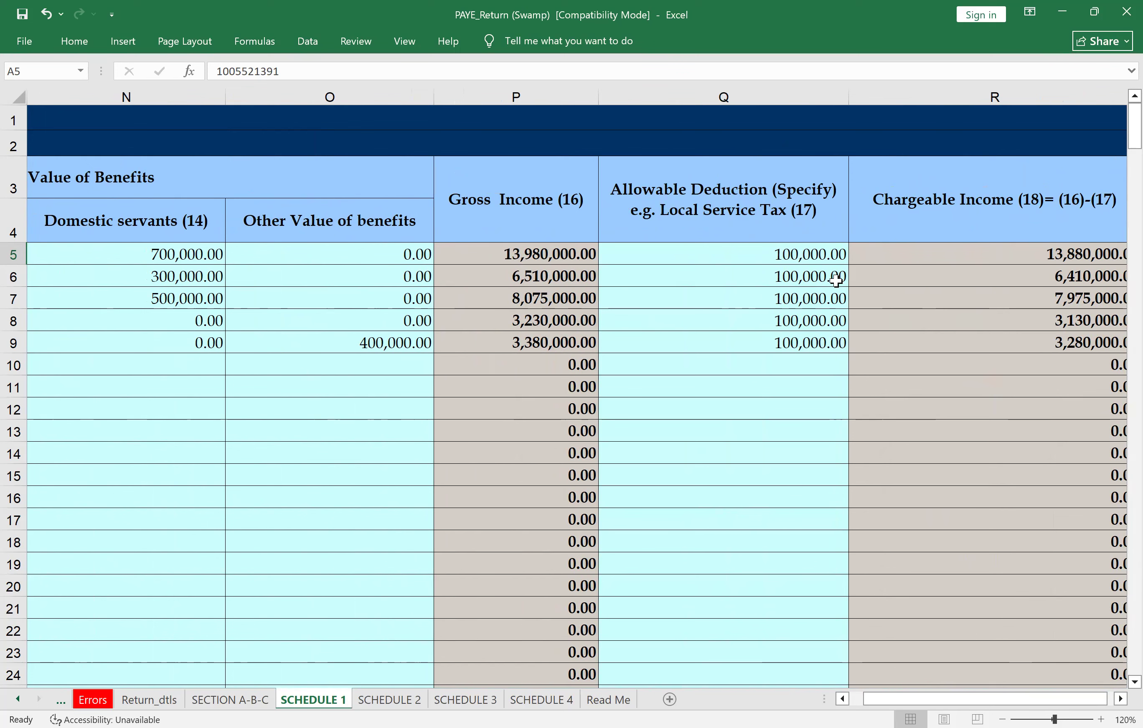
{"action": "scroll", "coordinate": [836, 281], "scroll_direction": "right", "scroll_amount": 3}
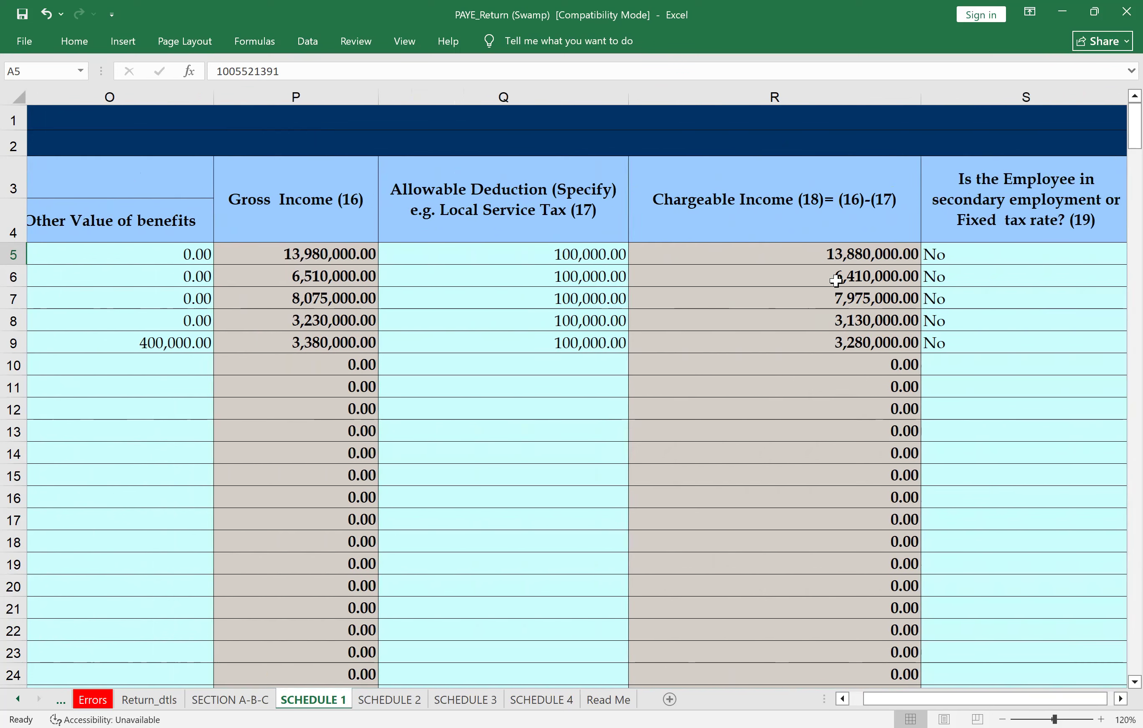
{"action": "scroll", "coordinate": [836, 281], "scroll_direction": "right", "scroll_amount": 1}
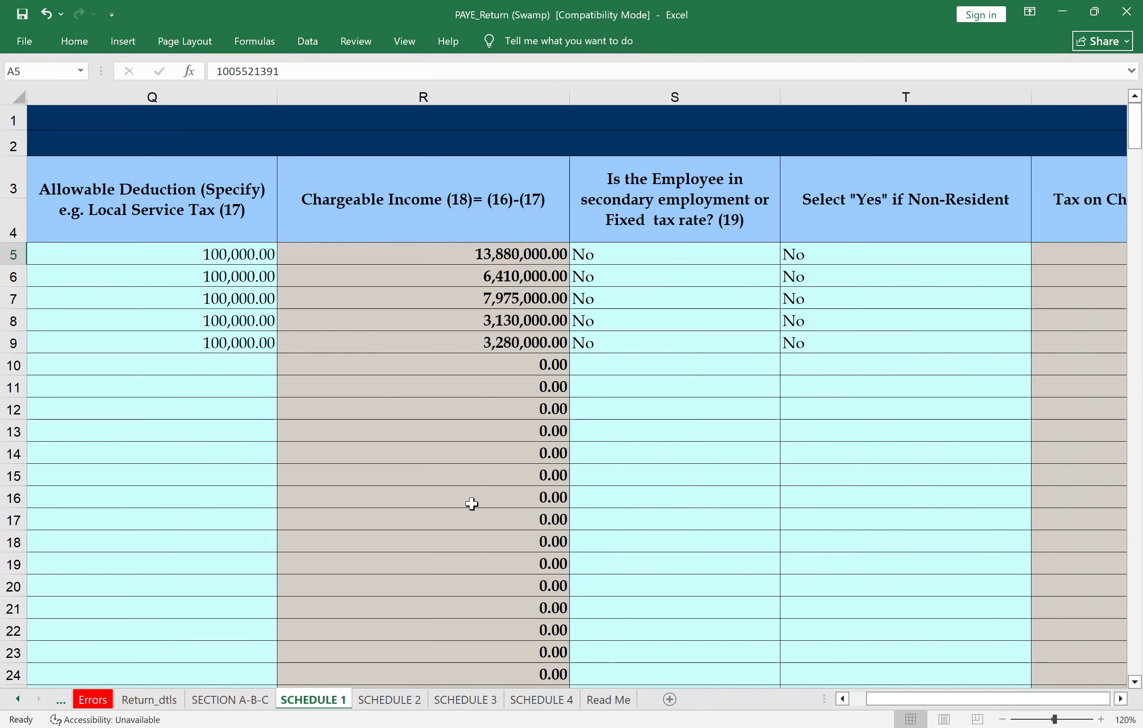
{"action": "scroll", "coordinate": [700, 311], "scroll_direction": "right", "scroll_amount": 3}
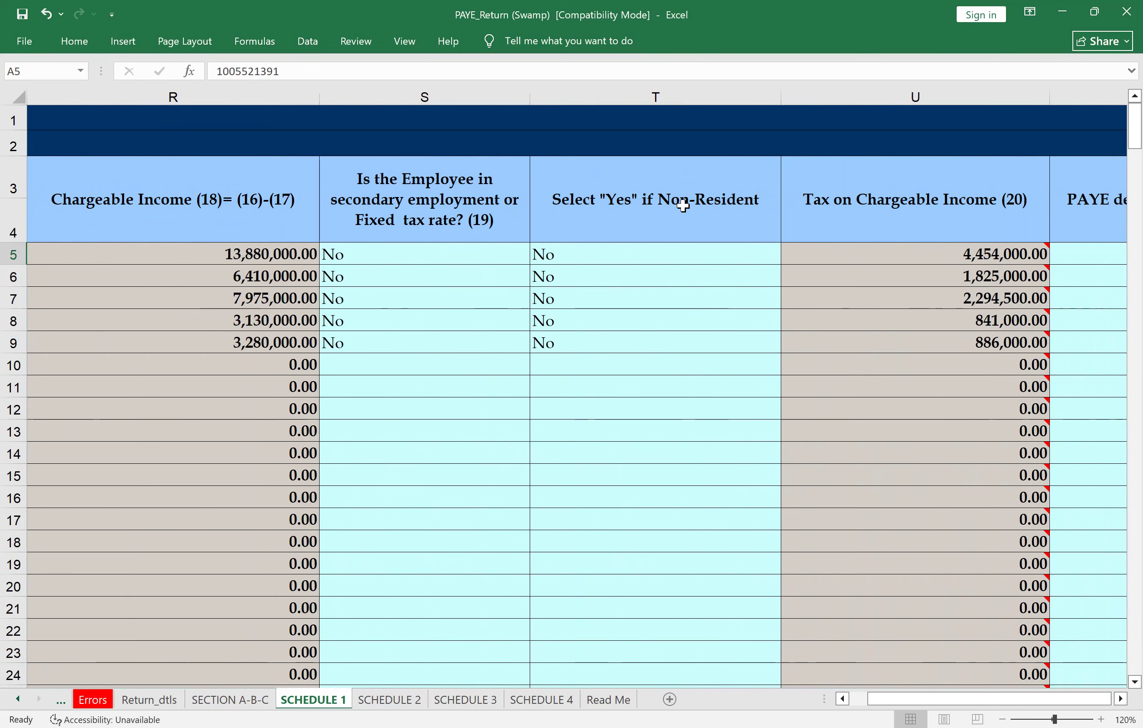
{"action": "scroll", "coordinate": [682, 206], "scroll_direction": "right", "scroll_amount": 3}
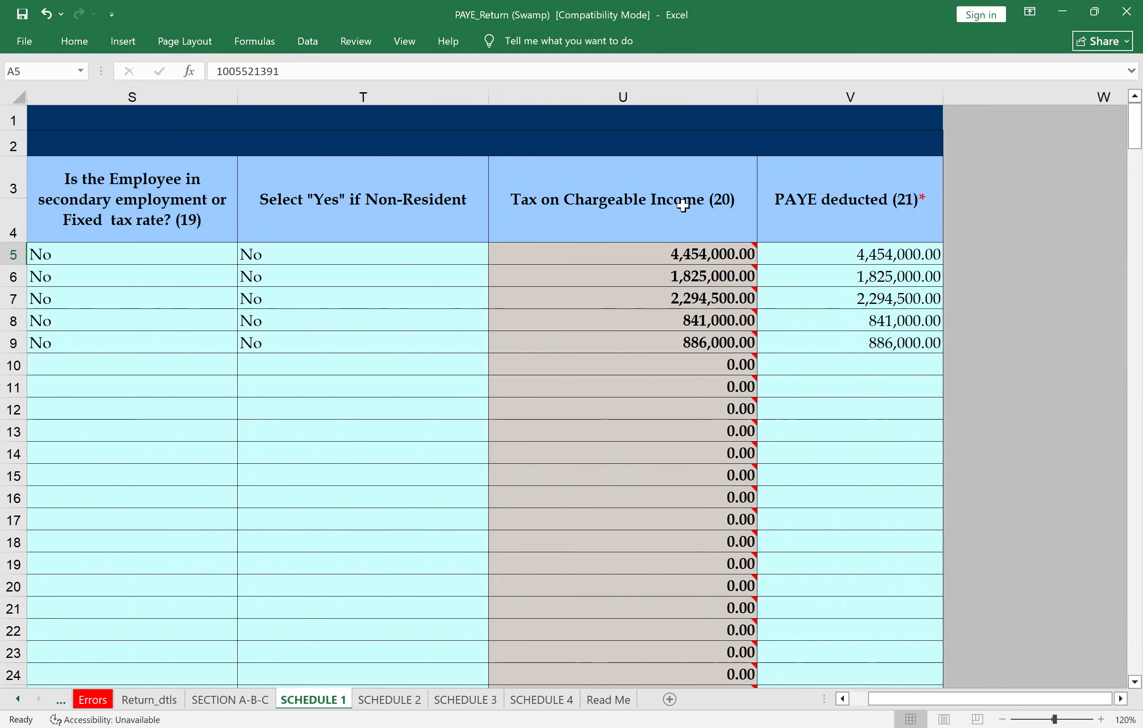
{"action": "scroll", "coordinate": [683, 205], "scroll_direction": "left", "scroll_amount": 2}
{"action": "scroll", "coordinate": [683, 206], "scroll_direction": "right", "scroll_amount": 2}
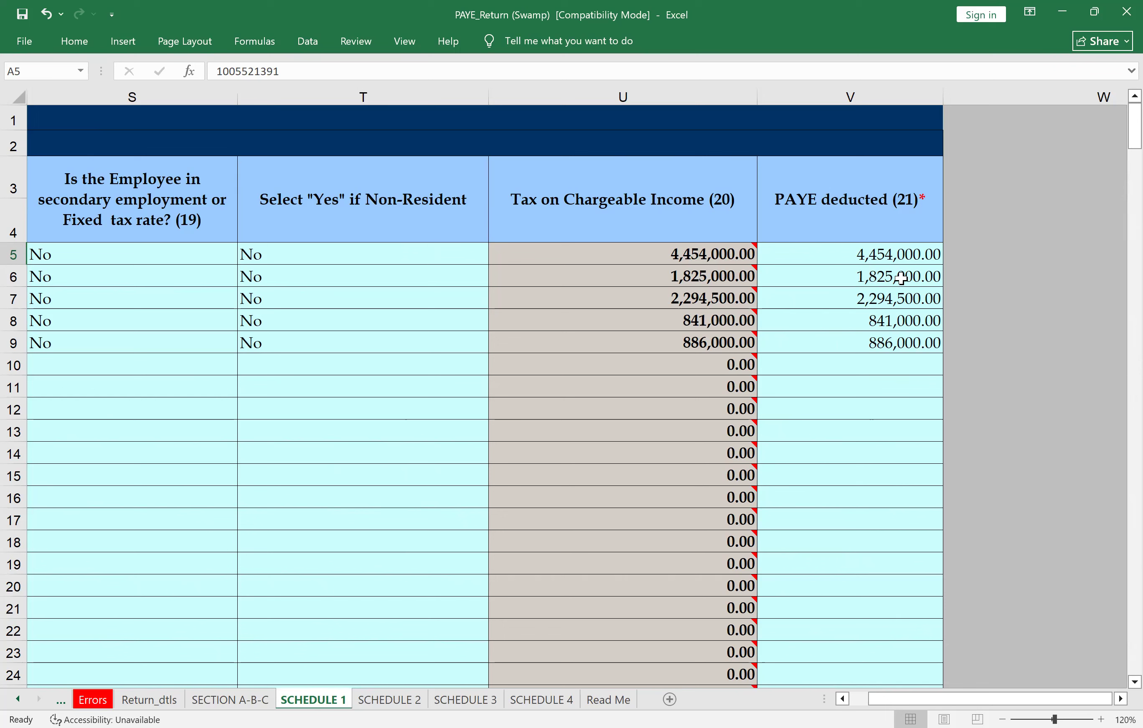
{"action": "left_click", "coordinate": [893, 257]}
{"action": "left_click", "coordinate": [822, 275]}
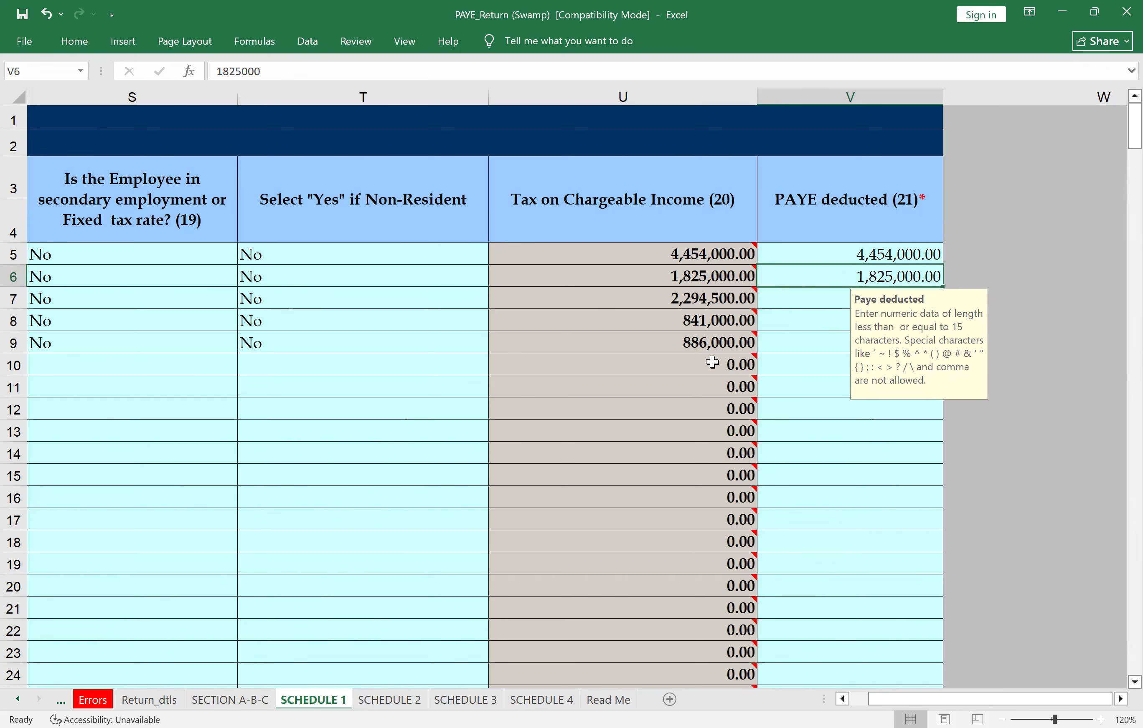
{"action": "left_click", "coordinate": [778, 298]}
{"action": "left_click", "coordinate": [835, 425]}
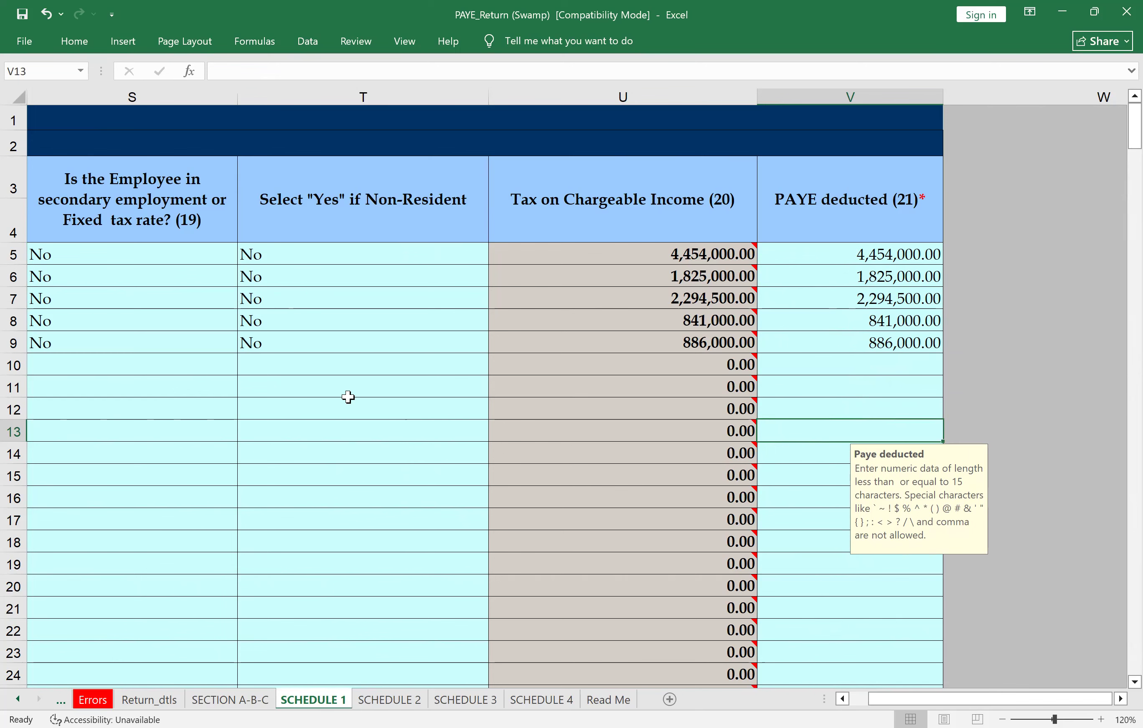
Step: Review the employee TIN and employee name entries at the start of Schedule 1 along with their entry rules
{"action": "scroll", "coordinate": [301, 442], "scroll_direction": "left", "scroll_amount": 2}
{"action": "scroll", "coordinate": [302, 442], "scroll_direction": "left", "scroll_amount": 10}
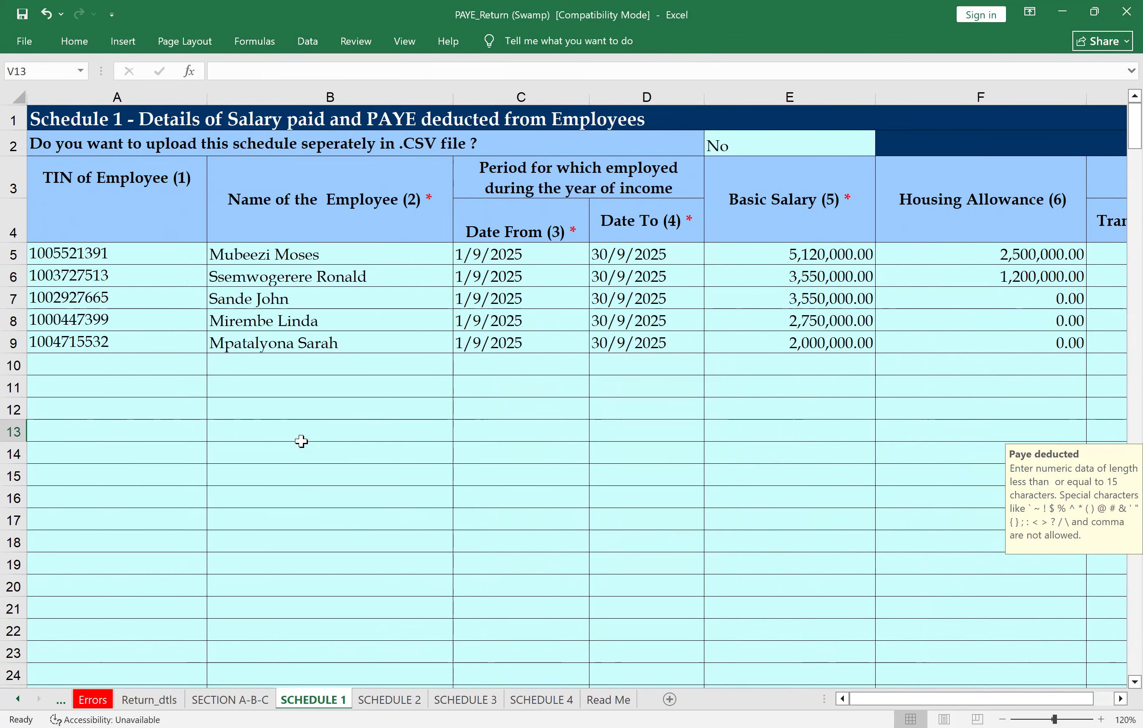
{"action": "left_click", "coordinate": [146, 259]}
{"action": "left_click", "coordinate": [86, 282]}
{"action": "left_click", "coordinate": [85, 303]}
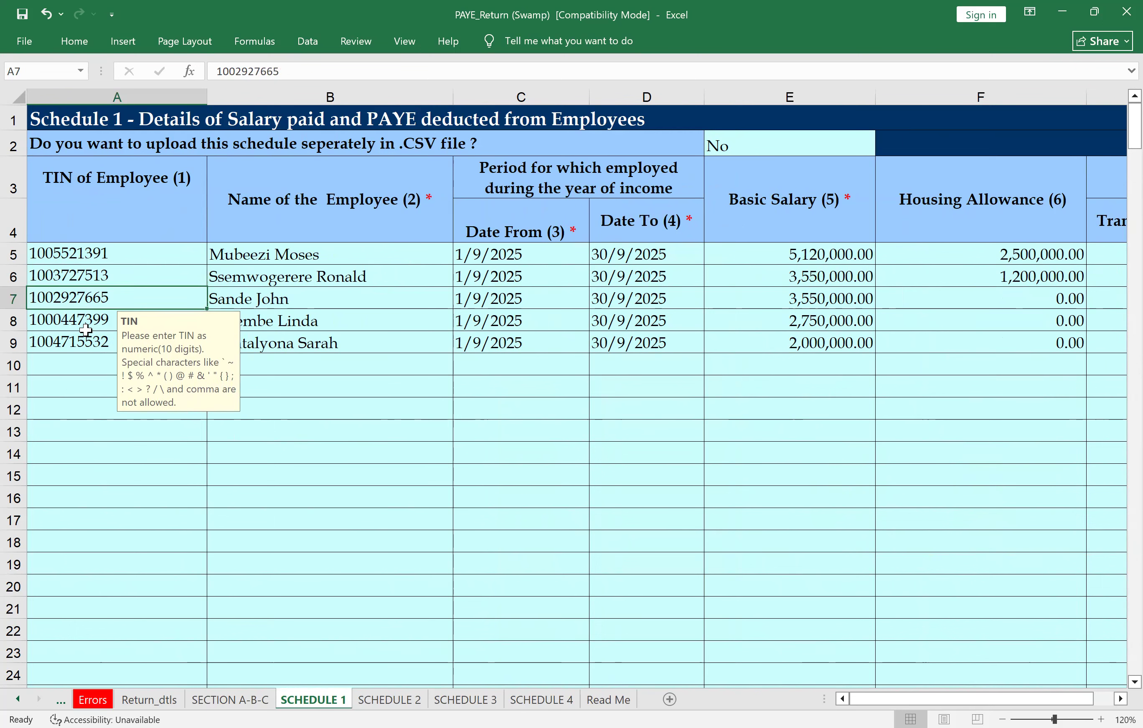
{"action": "left_click", "coordinate": [84, 364]}
{"action": "left_click", "coordinate": [67, 431]}
{"action": "left_click", "coordinate": [57, 497]}
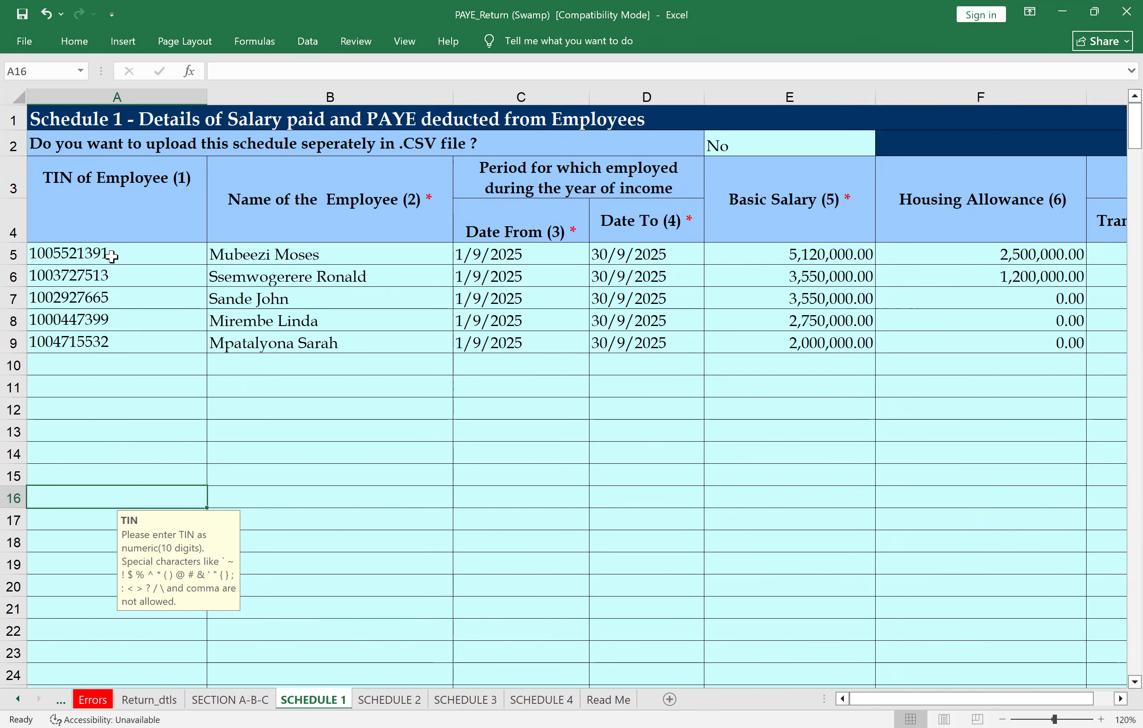
{"action": "left_click_drag", "start_coordinate": [112, 256], "coordinate": [111, 344]}
{"action": "left_click", "coordinate": [90, 273]}
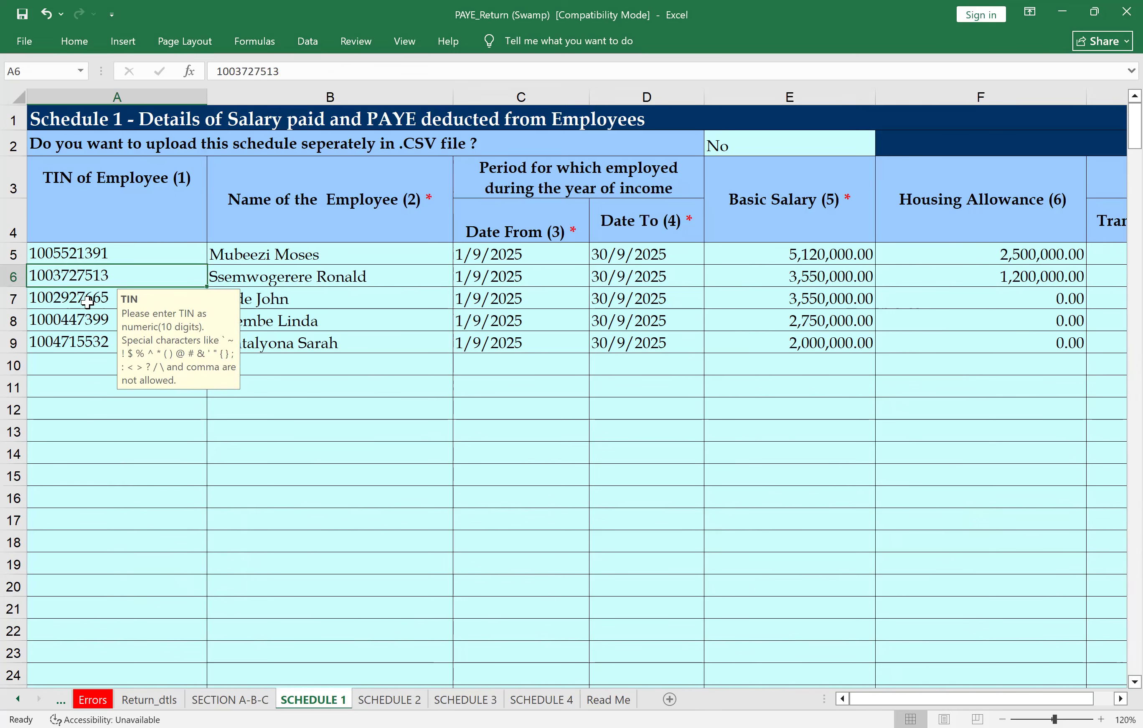
{"action": "left_click", "coordinate": [89, 320]}
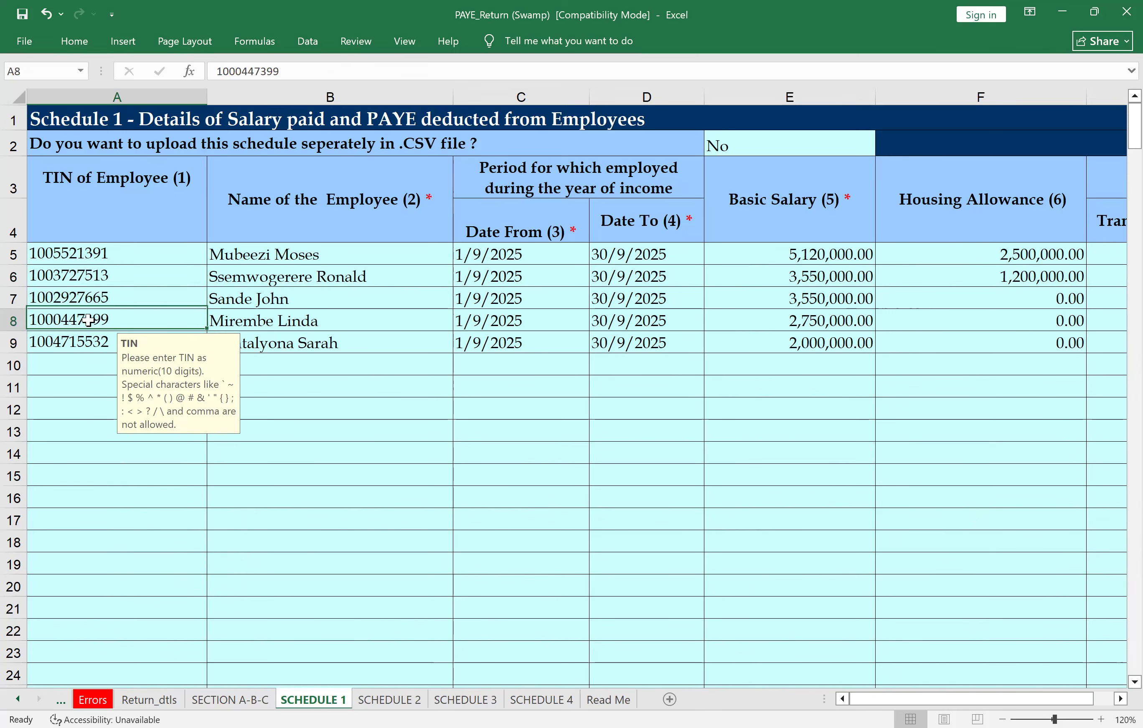
{"action": "left_click", "coordinate": [325, 460]}
{"action": "left_click", "coordinate": [157, 393]}
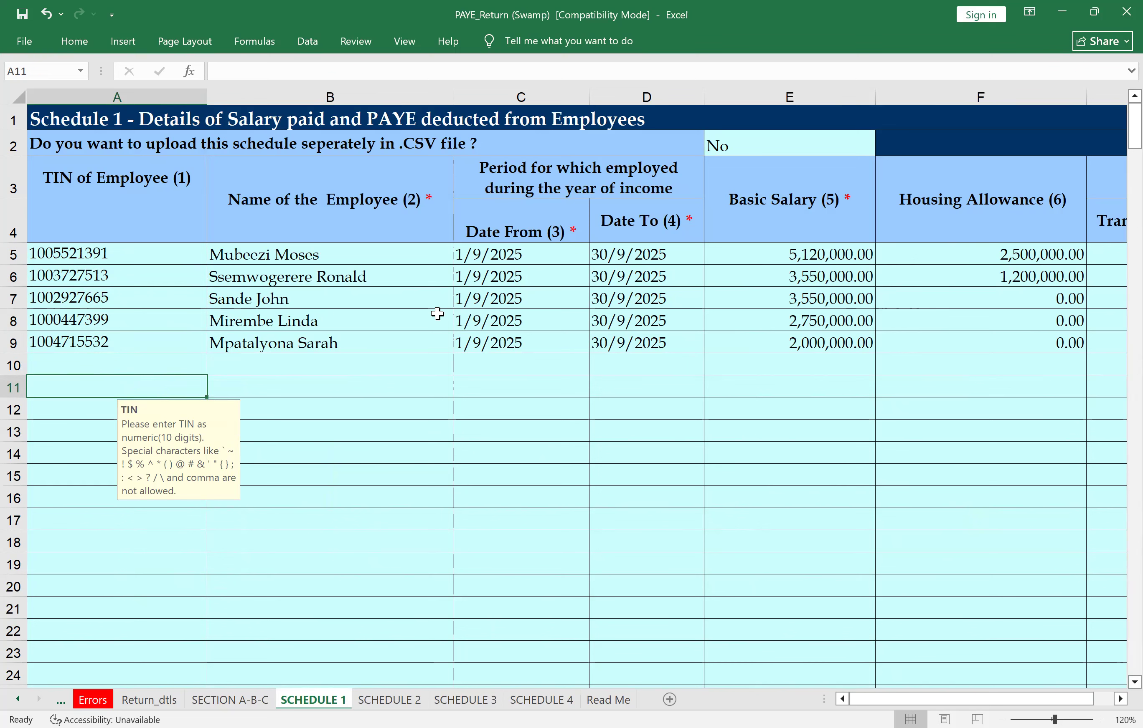
{"action": "left_click", "coordinate": [395, 264]}
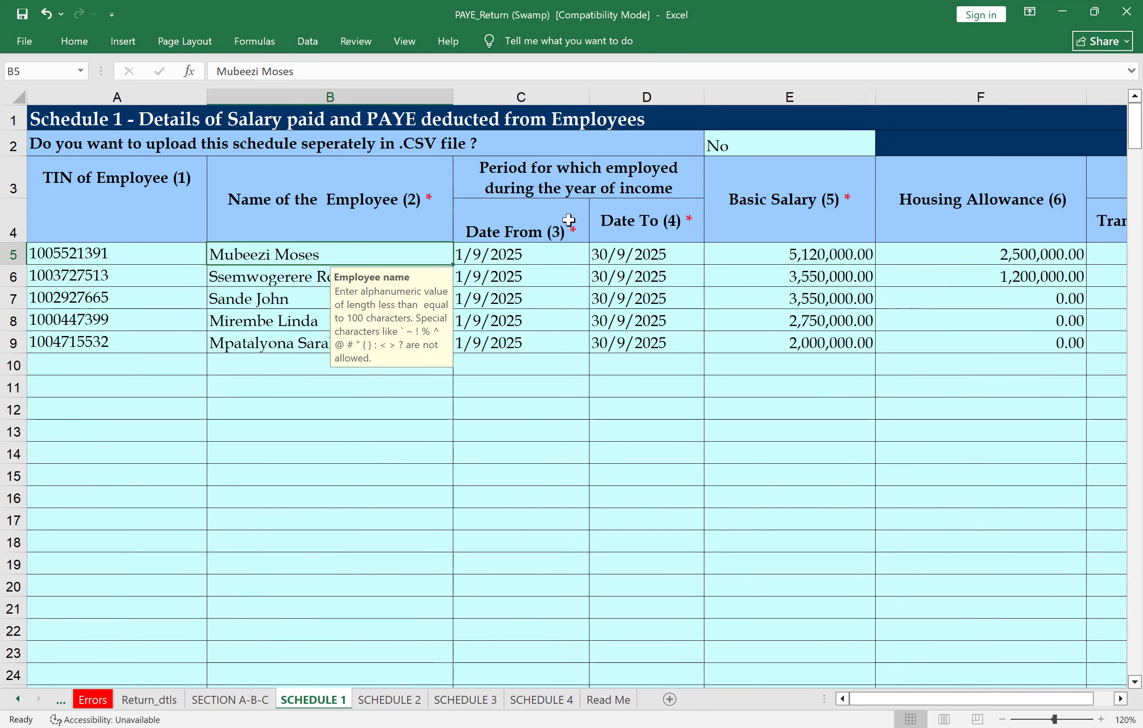
Step: Review each employee's employment period start and end dates in Schedule 1, including the required dd/mm/yyyy format
{"action": "left_click", "coordinate": [526, 254]}
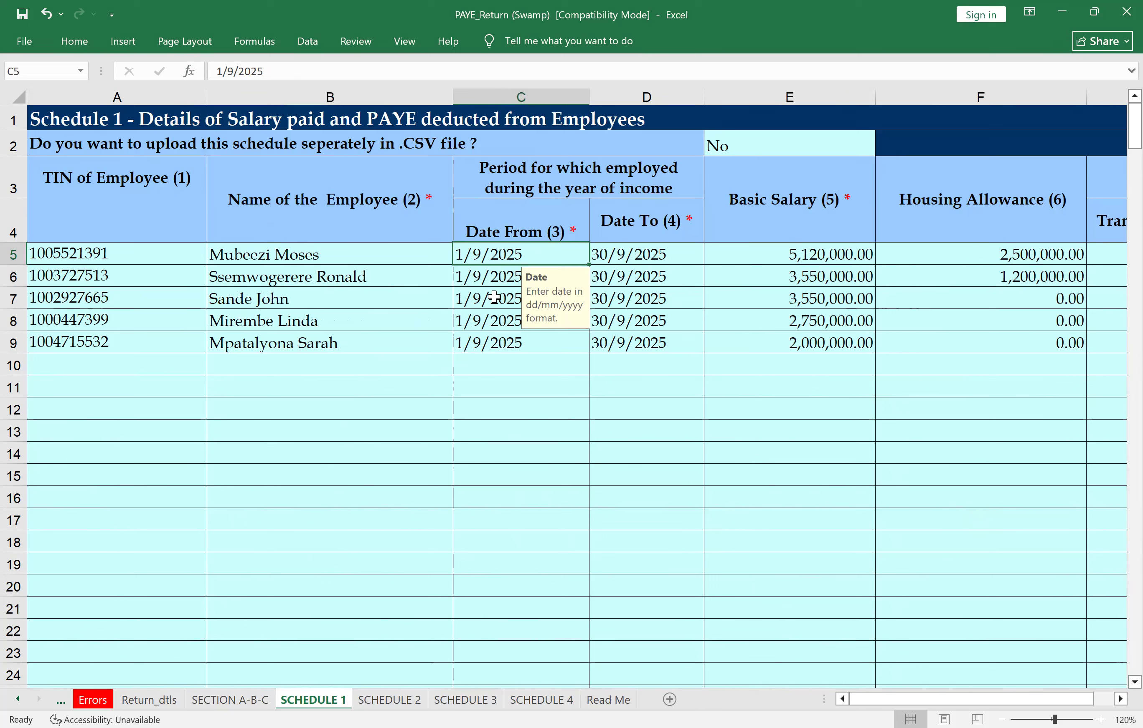
{"action": "left_click", "coordinate": [640, 255]}
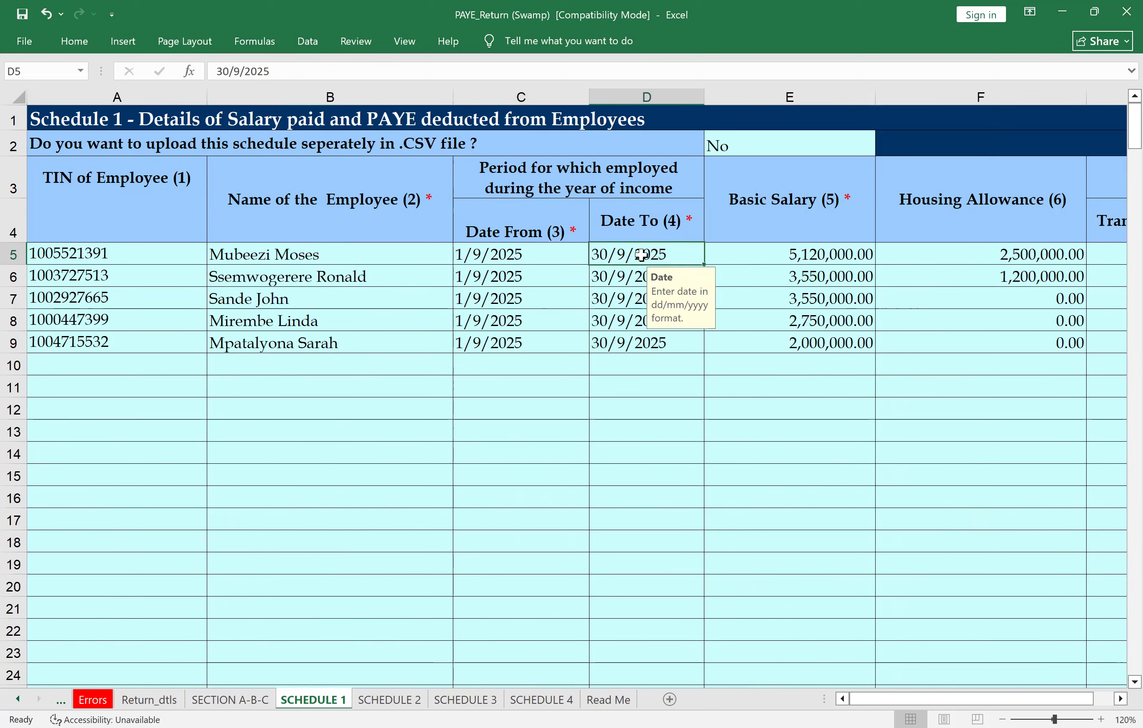
{"action": "left_click", "coordinate": [522, 261]}
{"action": "key", "text": "Down"}
{"action": "key", "text": "Down"}
{"action": "key", "text": "Down"}
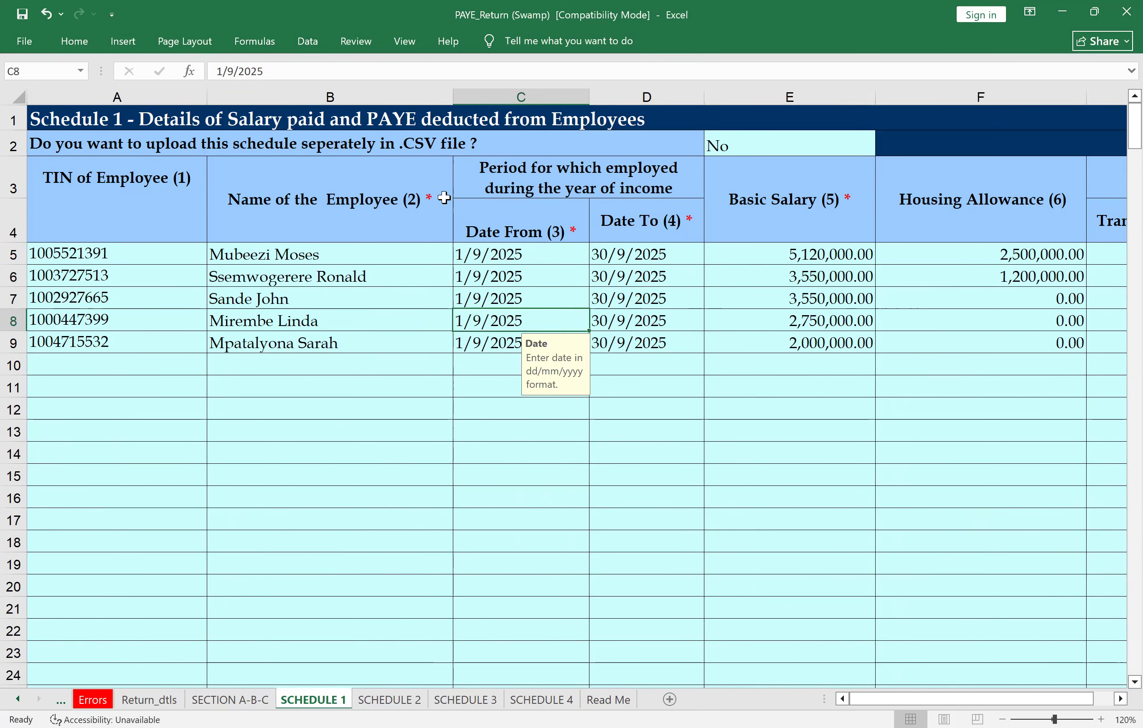
{"action": "left_click", "coordinate": [659, 255]}
{"action": "key", "text": "Down"}
{"action": "key", "text": "Down"}
{"action": "key", "text": "Down"}
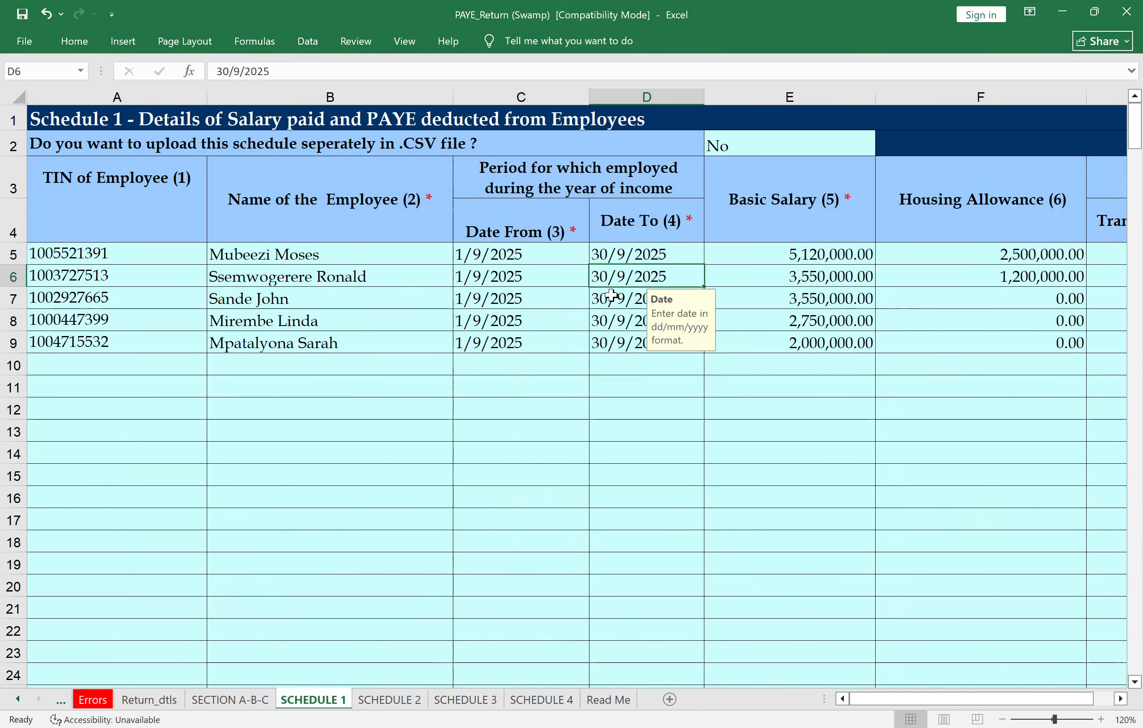
{"action": "key", "text": "Down"}
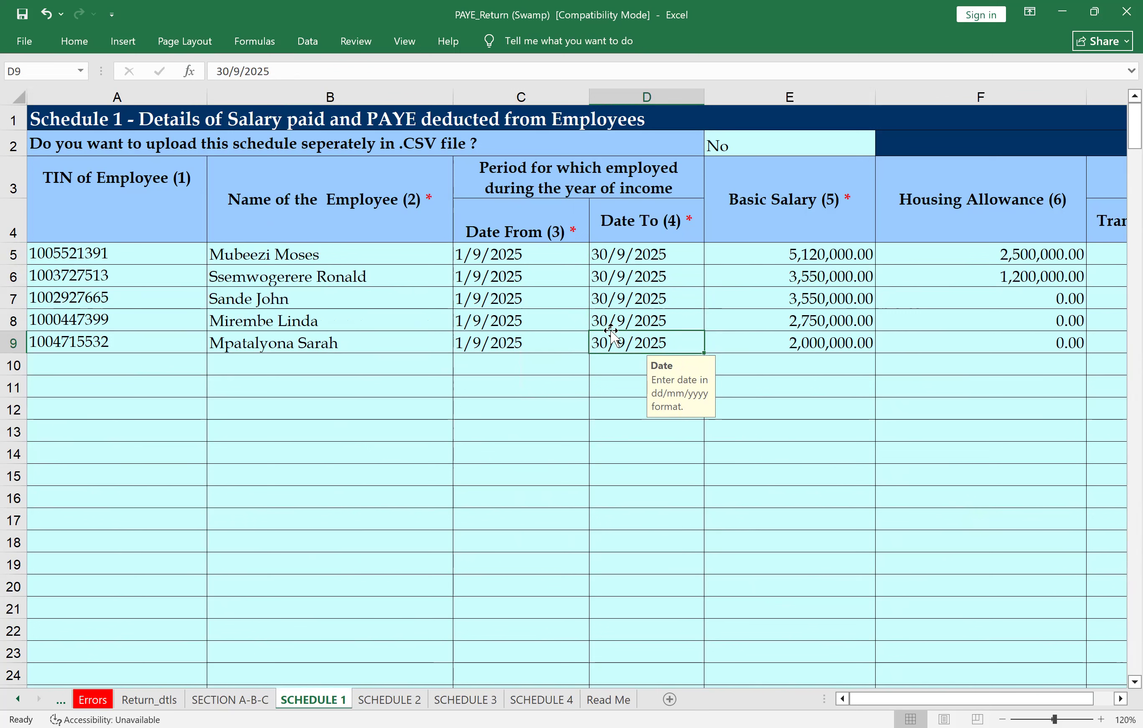
Step: Examine Schedule 1's mandatory column headings along with the basic salary, housing allowance, other taxable allowances and value of benefits columns
{"action": "left_click", "coordinate": [515, 221]}
{"action": "left_click", "coordinate": [623, 220]}
{"action": "left_click", "coordinate": [538, 216]}
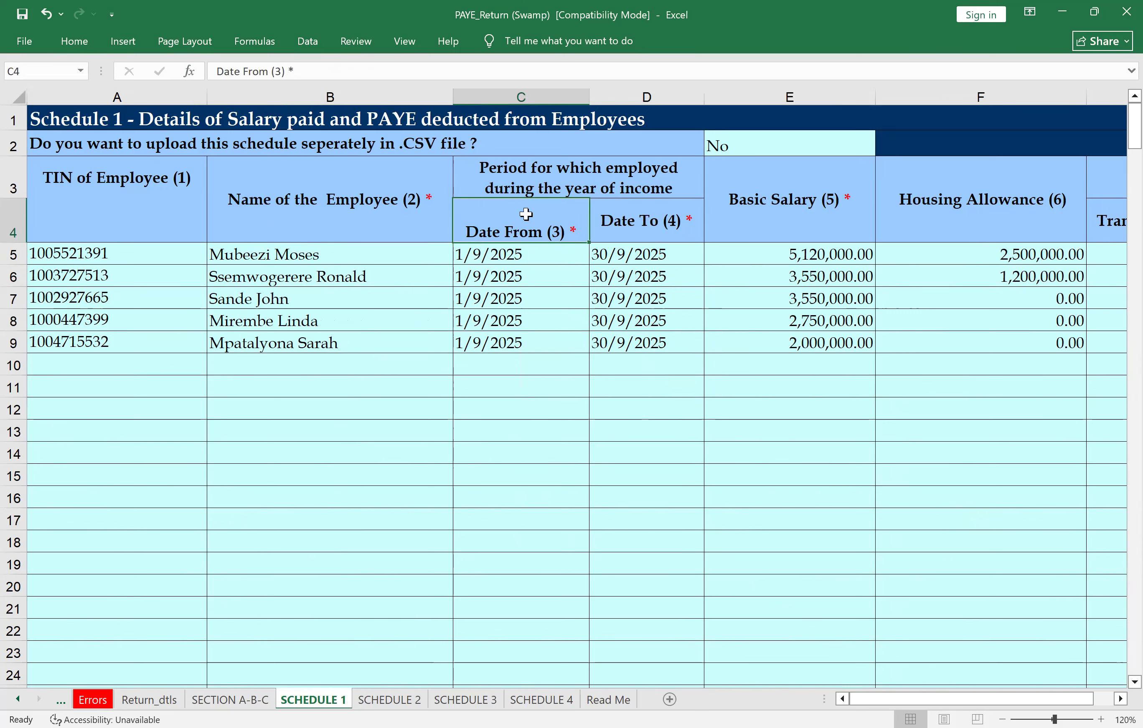
{"action": "left_click", "coordinate": [365, 215]}
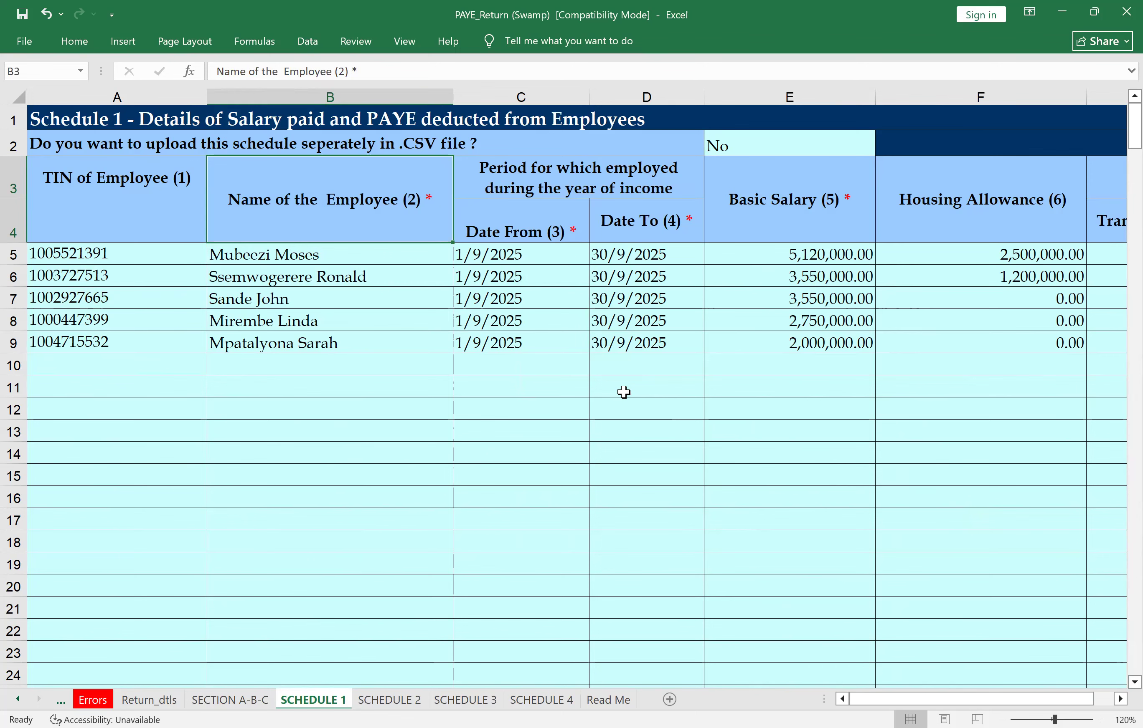
{"action": "scroll", "coordinate": [624, 393], "scroll_direction": "right", "scroll_amount": 5}
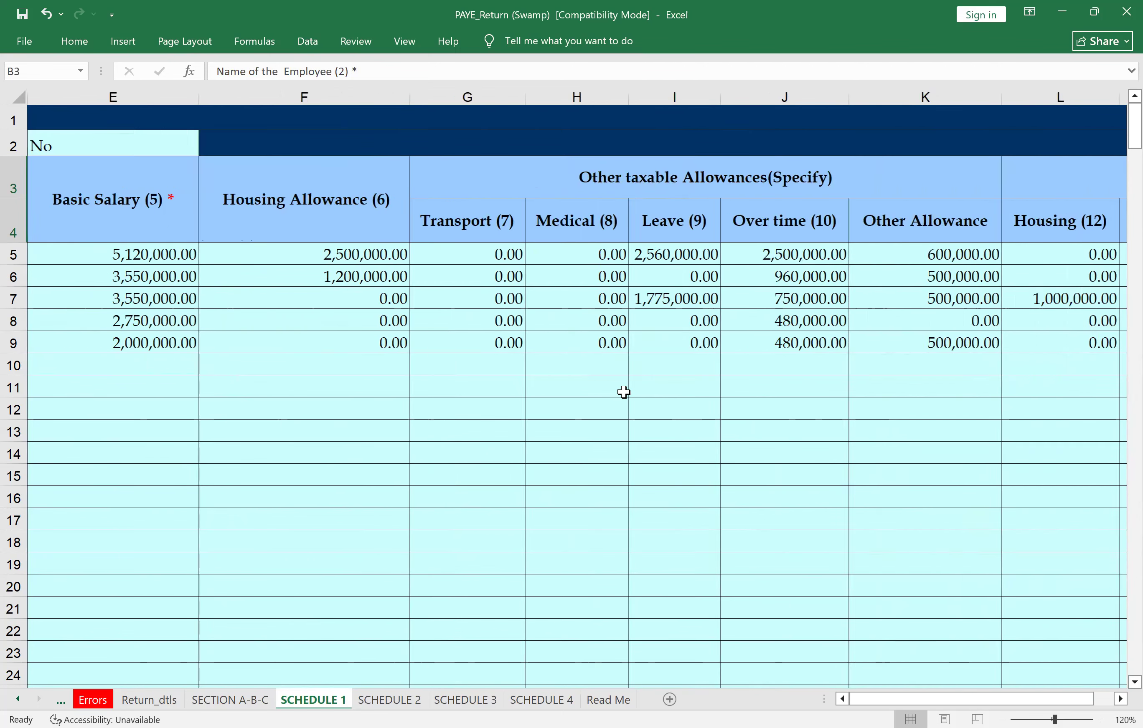
{"action": "scroll", "coordinate": [624, 393], "scroll_direction": "left", "scroll_amount": 4}
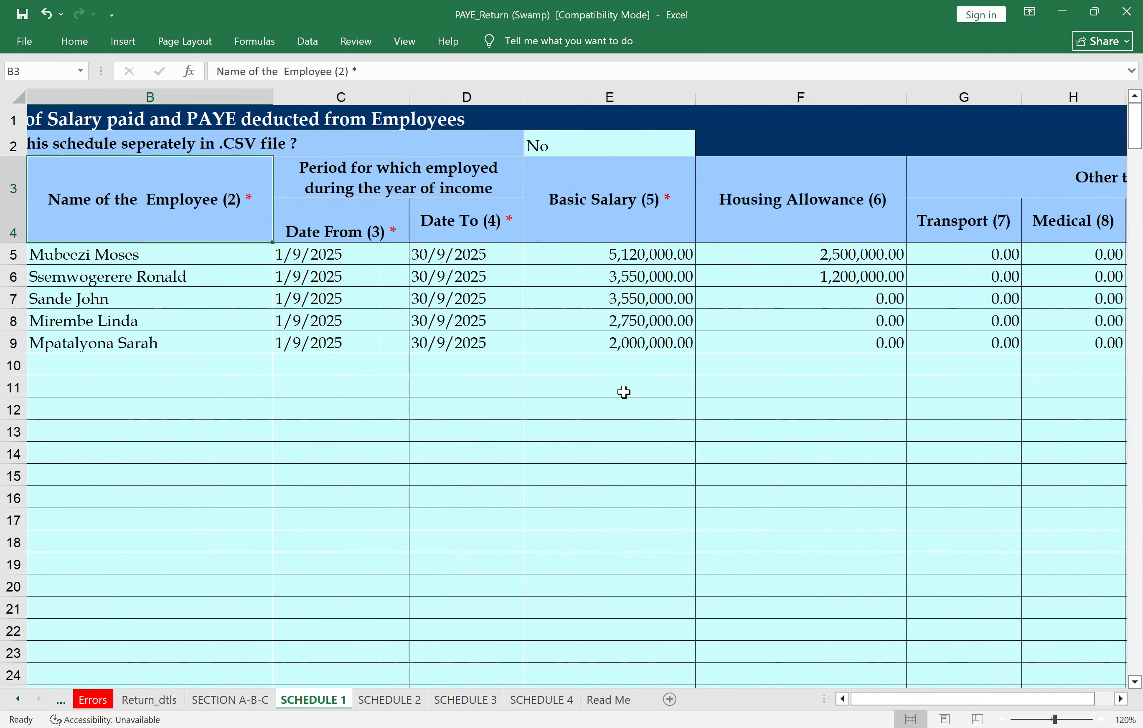
{"action": "scroll", "coordinate": [624, 393], "scroll_direction": "right", "scroll_amount": 2}
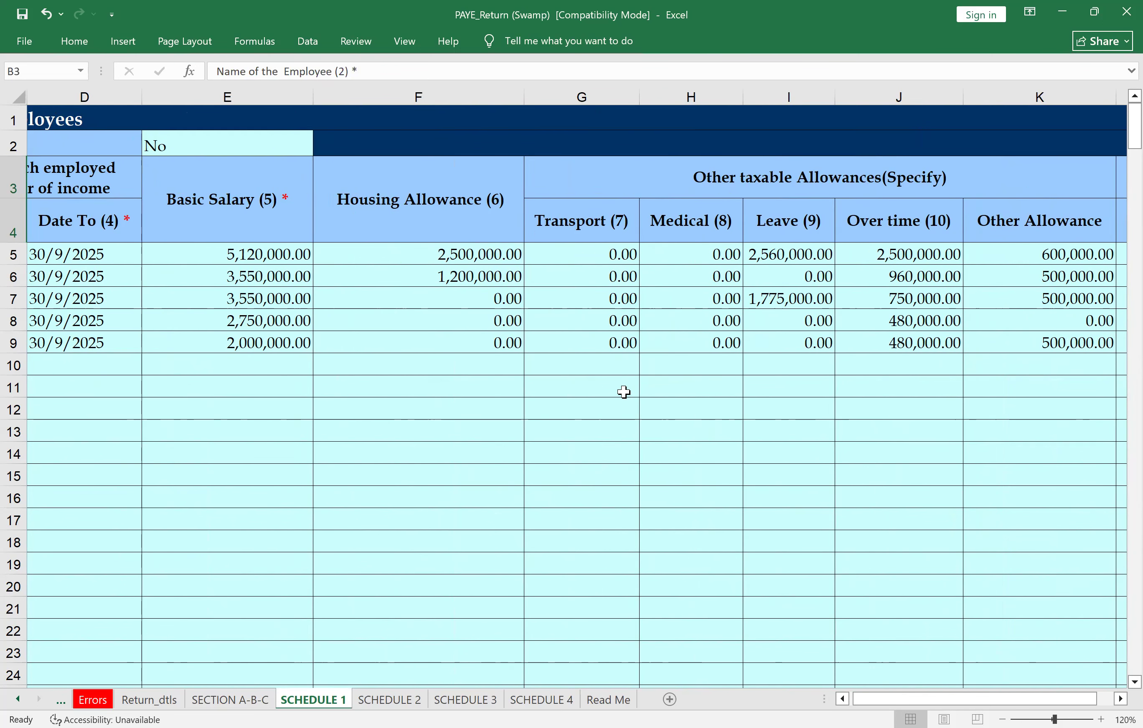
{"action": "scroll", "coordinate": [623, 393], "scroll_direction": "right", "scroll_amount": 4}
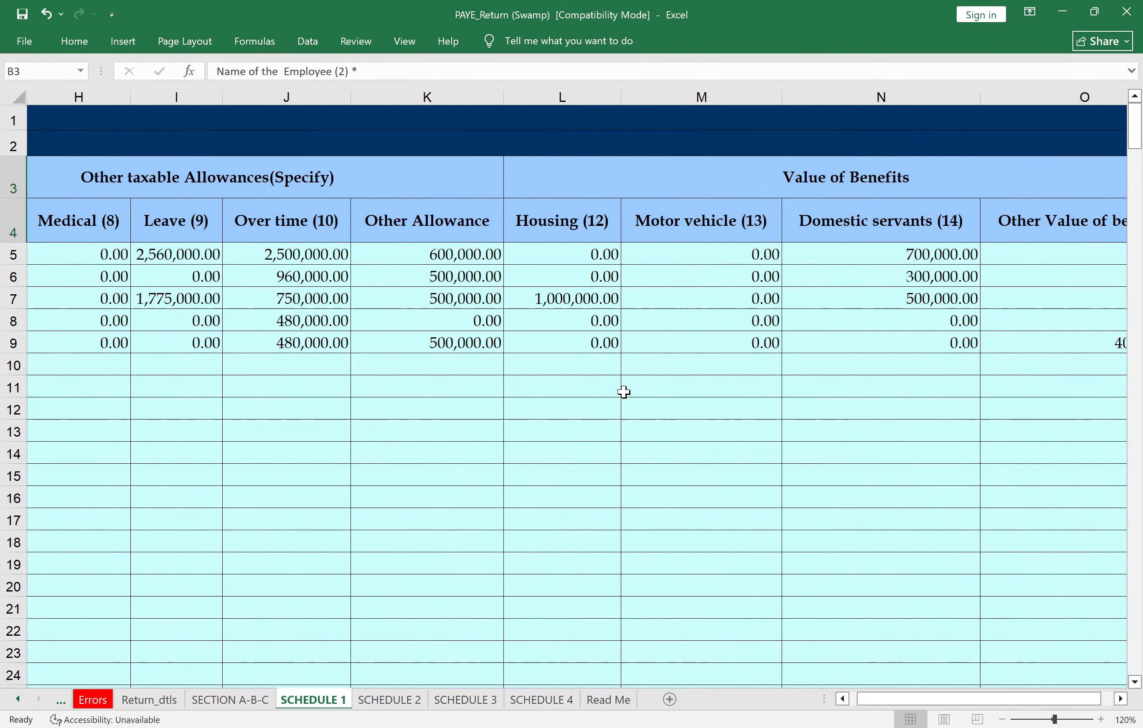
{"action": "scroll", "coordinate": [623, 392], "scroll_direction": "left", "scroll_amount": 6}
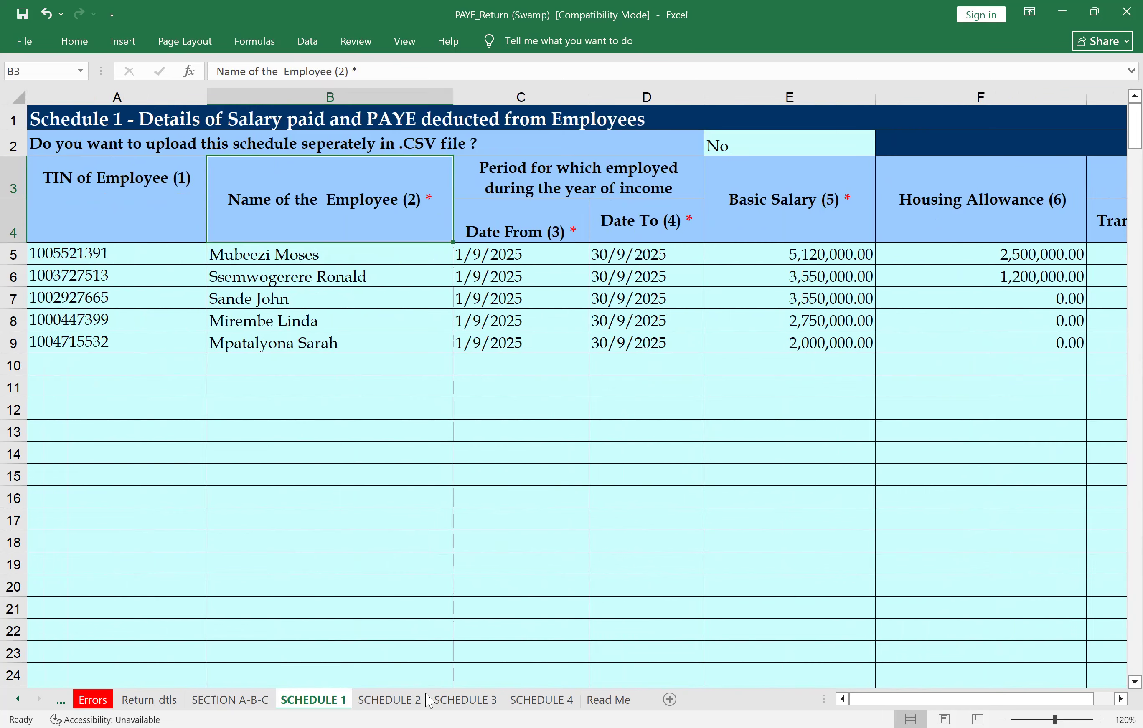
Step: Review the tax payment details in Schedule 2 and the termination lump sum payments in Schedule 3
{"action": "left_click", "coordinate": [389, 701]}
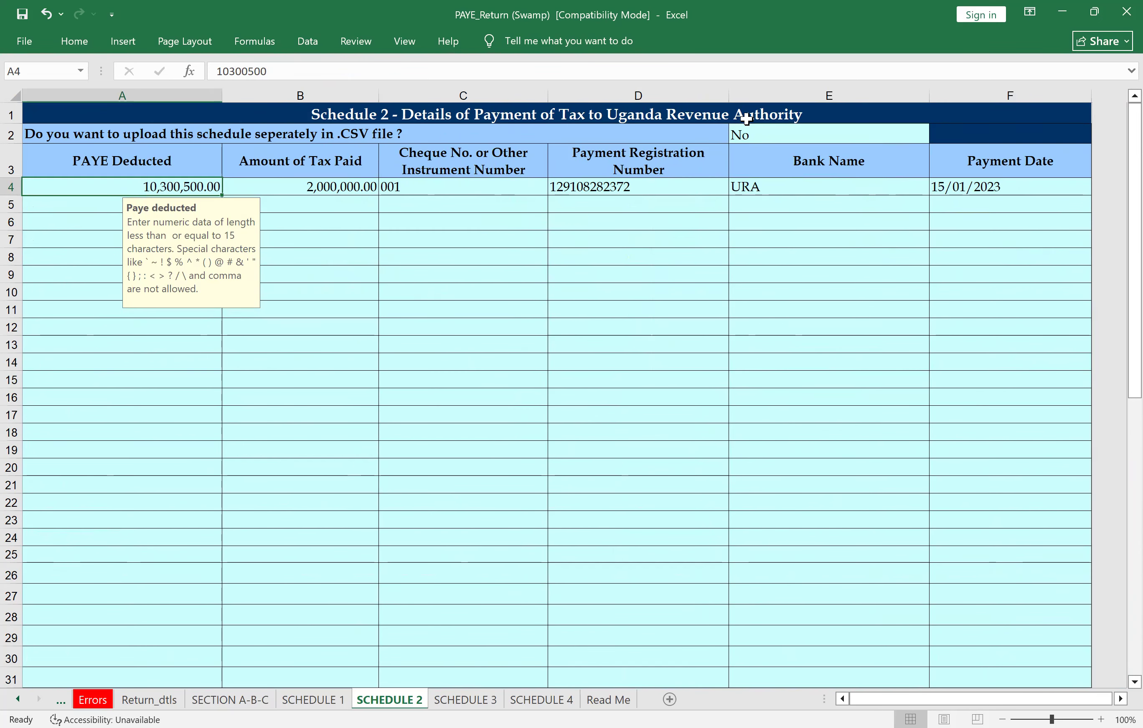
{"action": "left_click", "coordinate": [465, 701]}
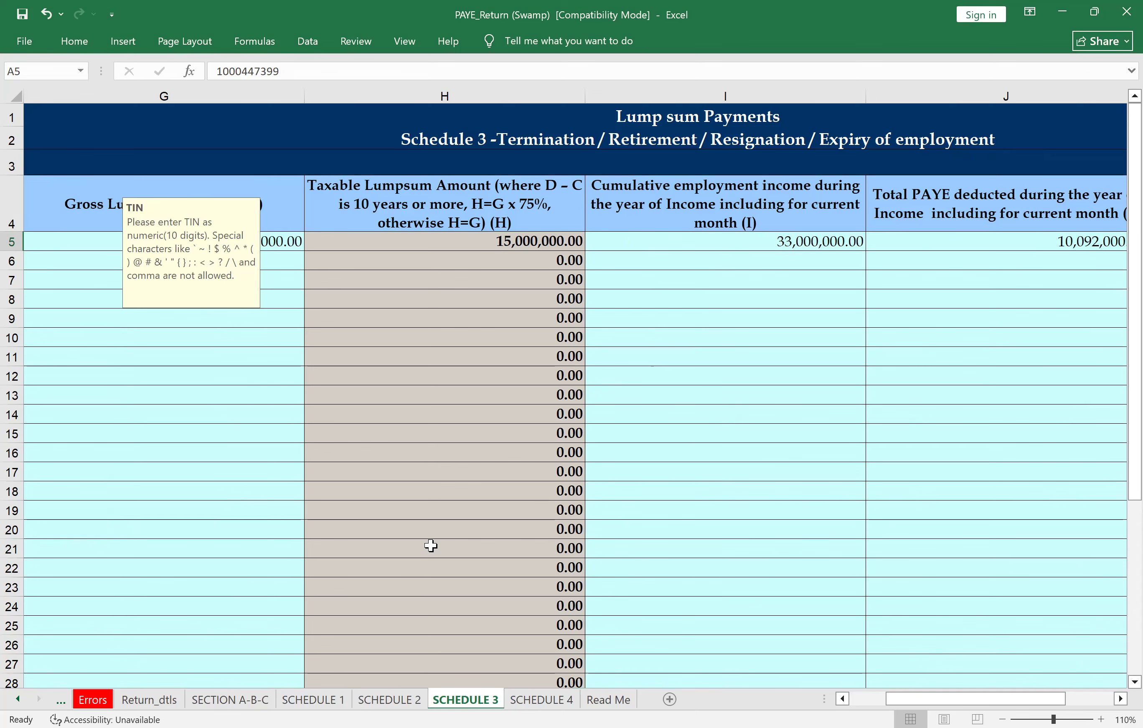
Step: Examine Schedule 4's annual, irregular and bonus lump sum payments, from the employee details through to annualized employment income
{"action": "left_click", "coordinate": [542, 700]}
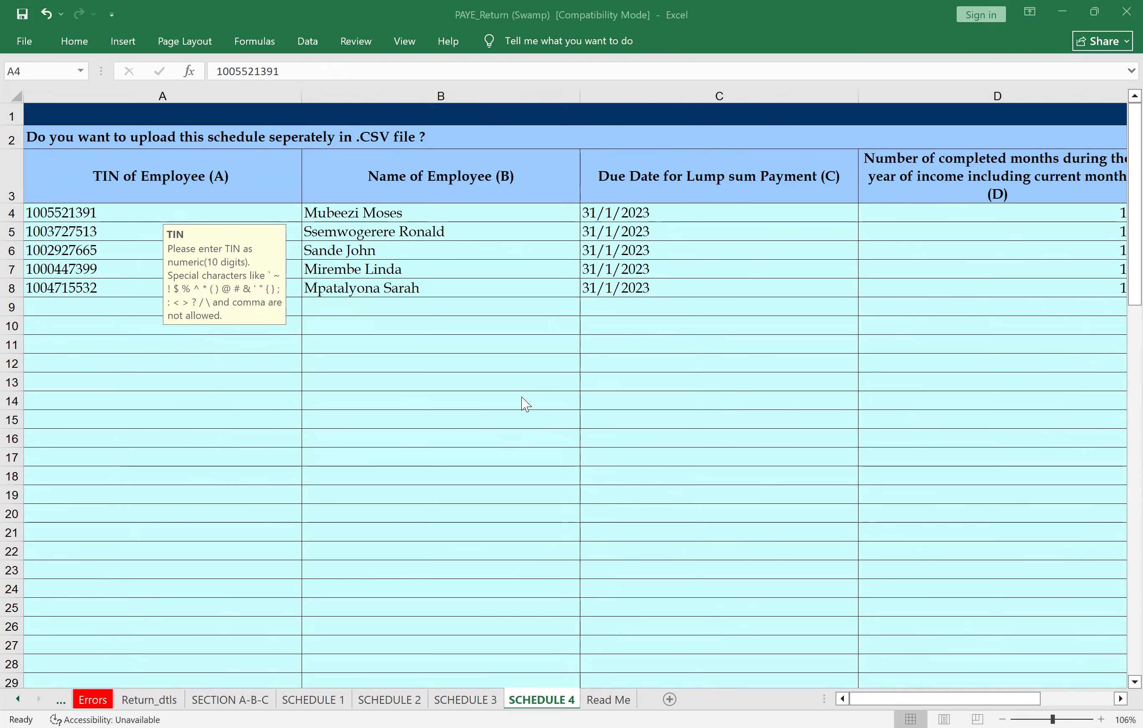
{"action": "scroll", "coordinate": [525, 405], "scroll_direction": "right", "scroll_amount": 3}
{"action": "scroll", "coordinate": [525, 399], "scroll_direction": "left", "scroll_amount": 3}
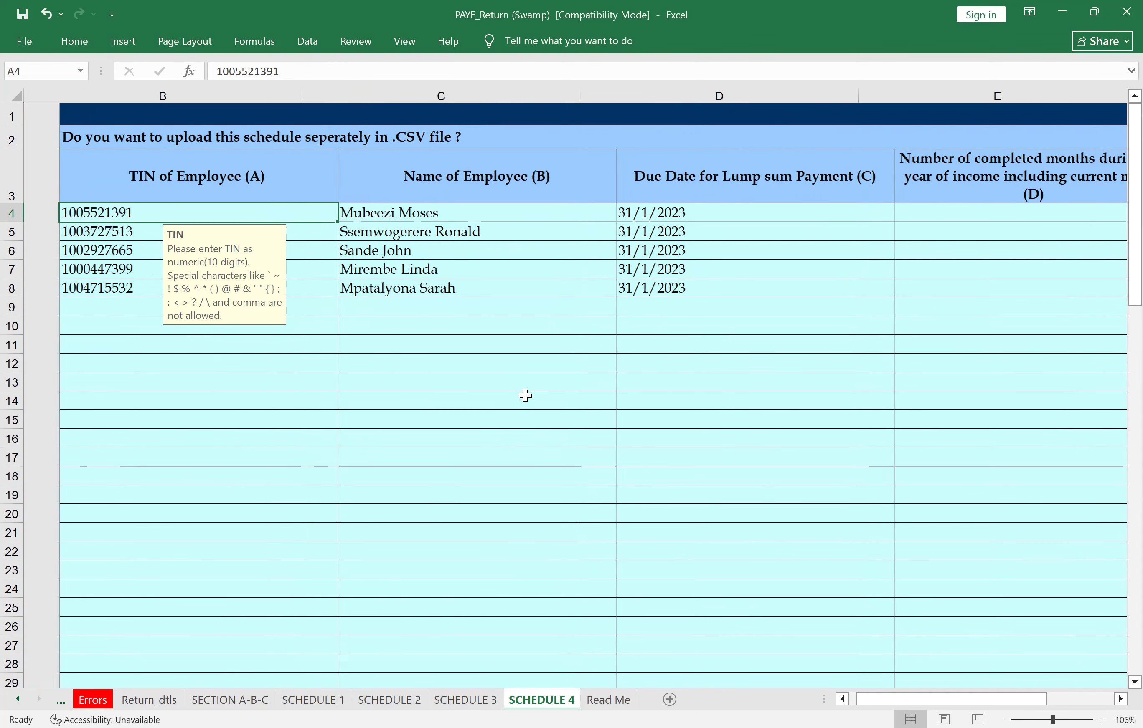
{"action": "scroll", "coordinate": [525, 395], "scroll_direction": "right", "scroll_amount": 10}
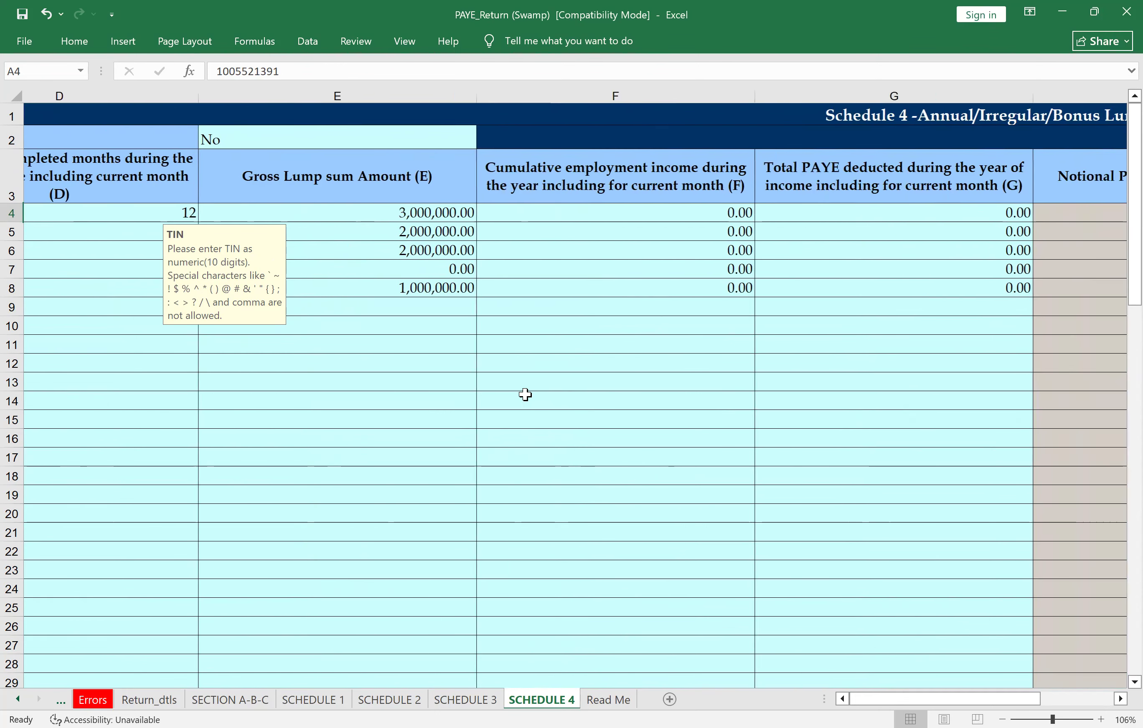
{"action": "scroll", "coordinate": [525, 395], "scroll_direction": "right", "scroll_amount": 5}
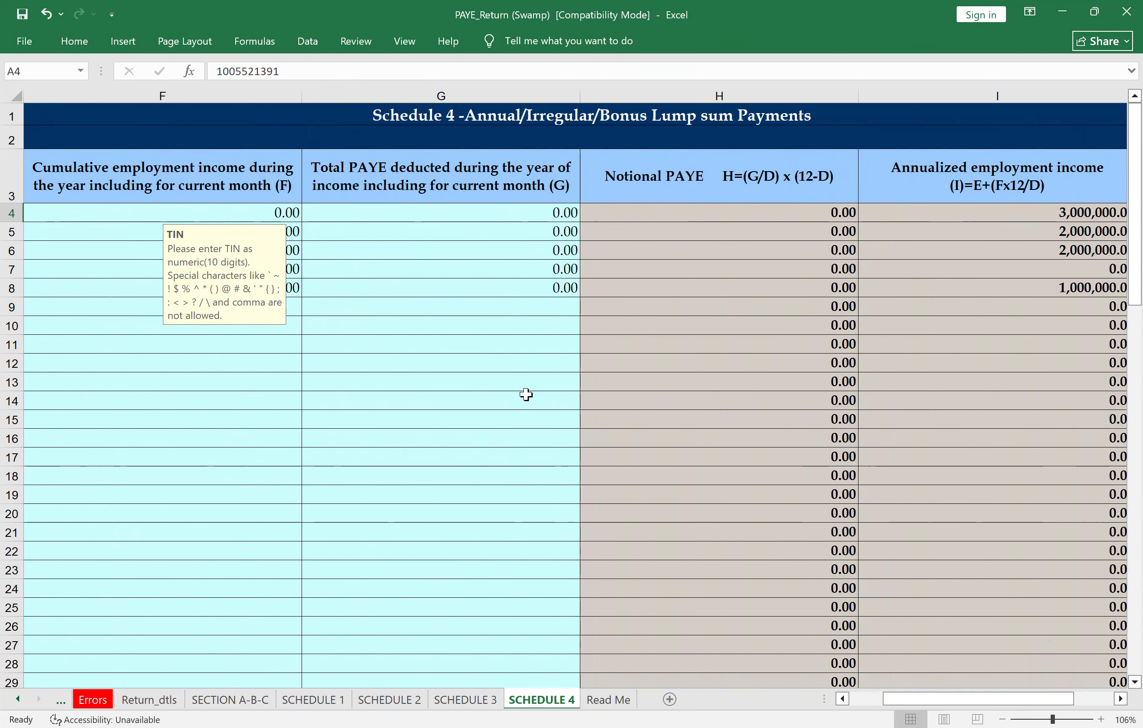
{"action": "scroll", "coordinate": [526, 395], "scroll_direction": "left", "scroll_amount": 10}
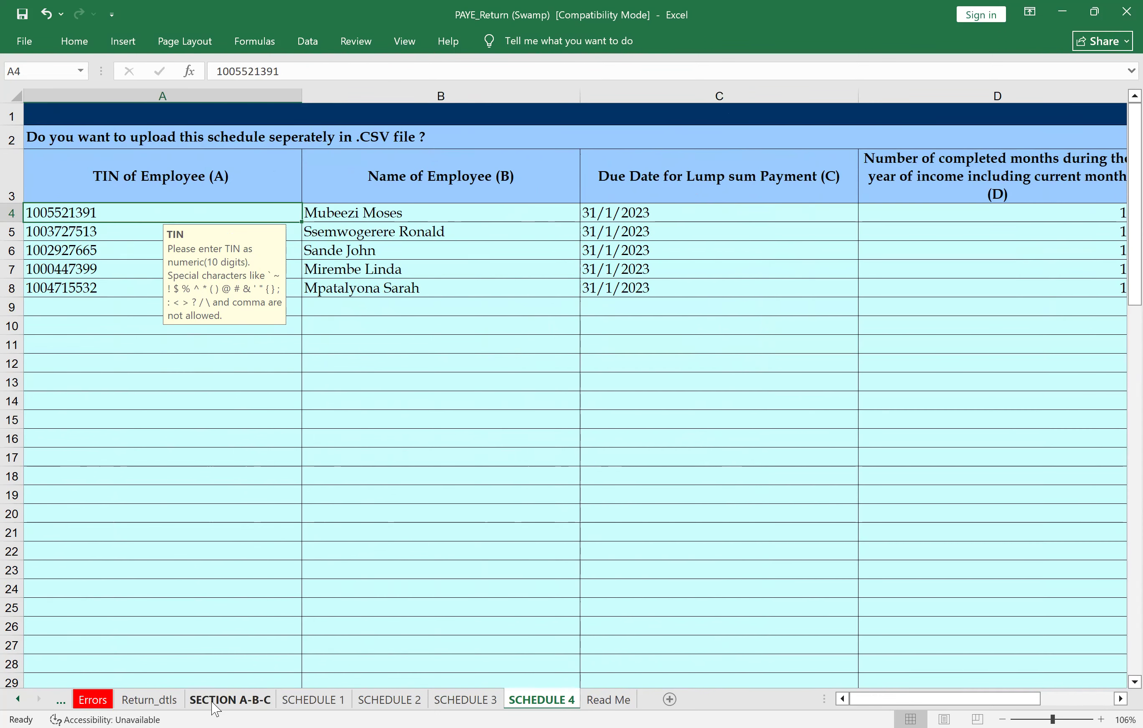
Step: Check the Section C summary sheet's number of employees, total income, chargeable income and total tax payable for each employee category
{"action": "left_click", "coordinate": [216, 702]}
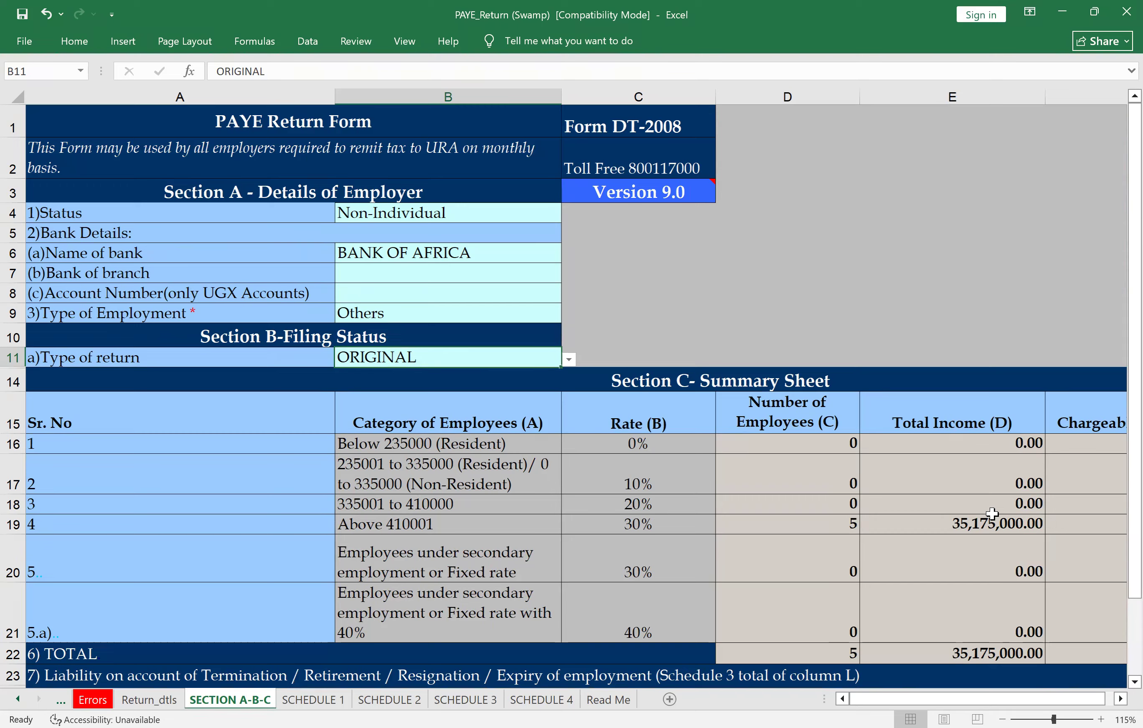
{"action": "scroll", "coordinate": [992, 513], "scroll_direction": "right", "scroll_amount": 3}
{"action": "scroll", "coordinate": [992, 513], "scroll_direction": "right", "scroll_amount": 3}
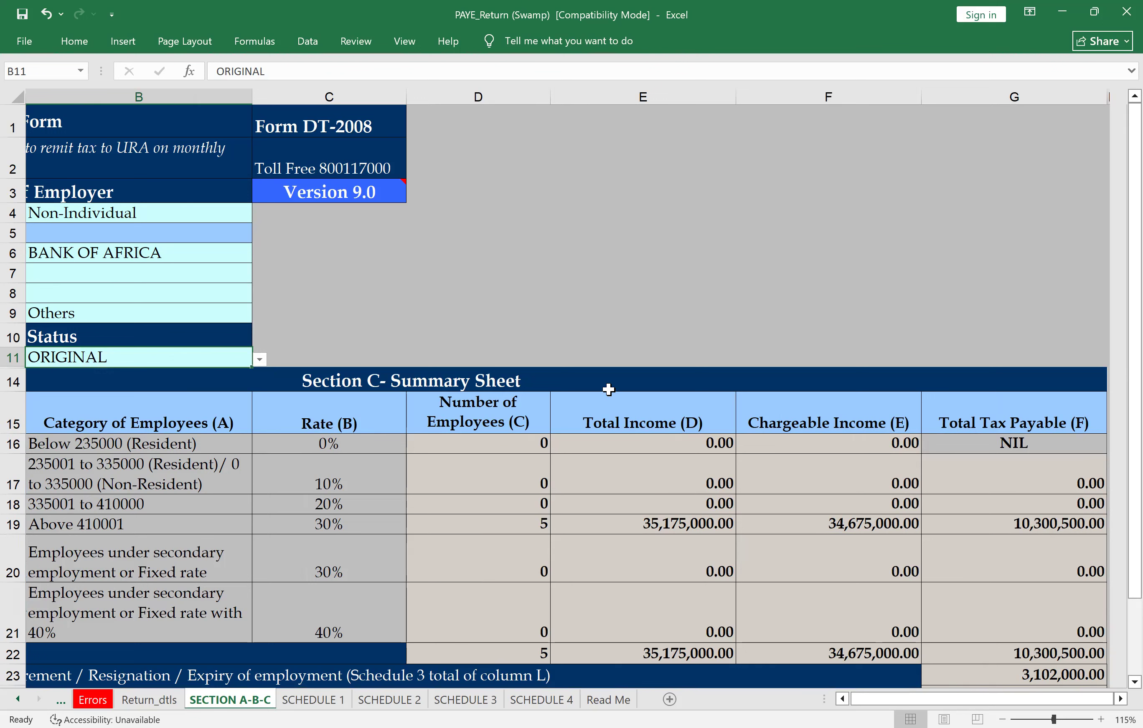
{"action": "key", "text": "alt+Tab"}
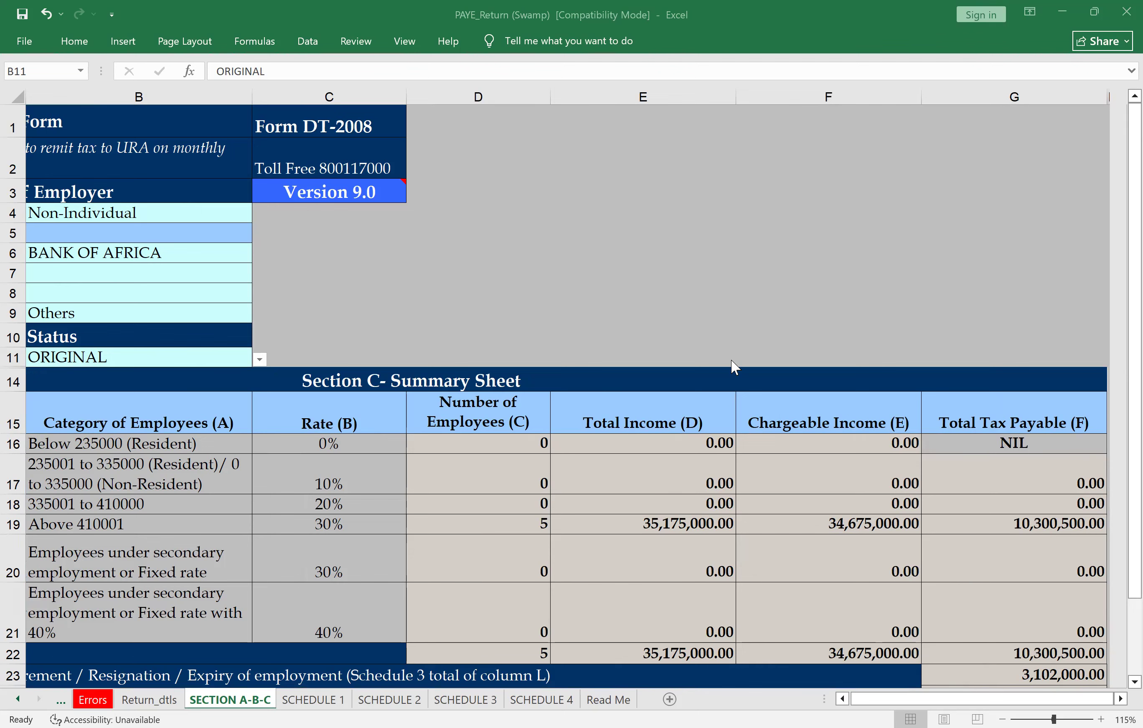
{"action": "key", "text": "alt+Tab"}
{"action": "scroll", "coordinate": [731, 359], "scroll_direction": "left", "scroll_amount": 2}
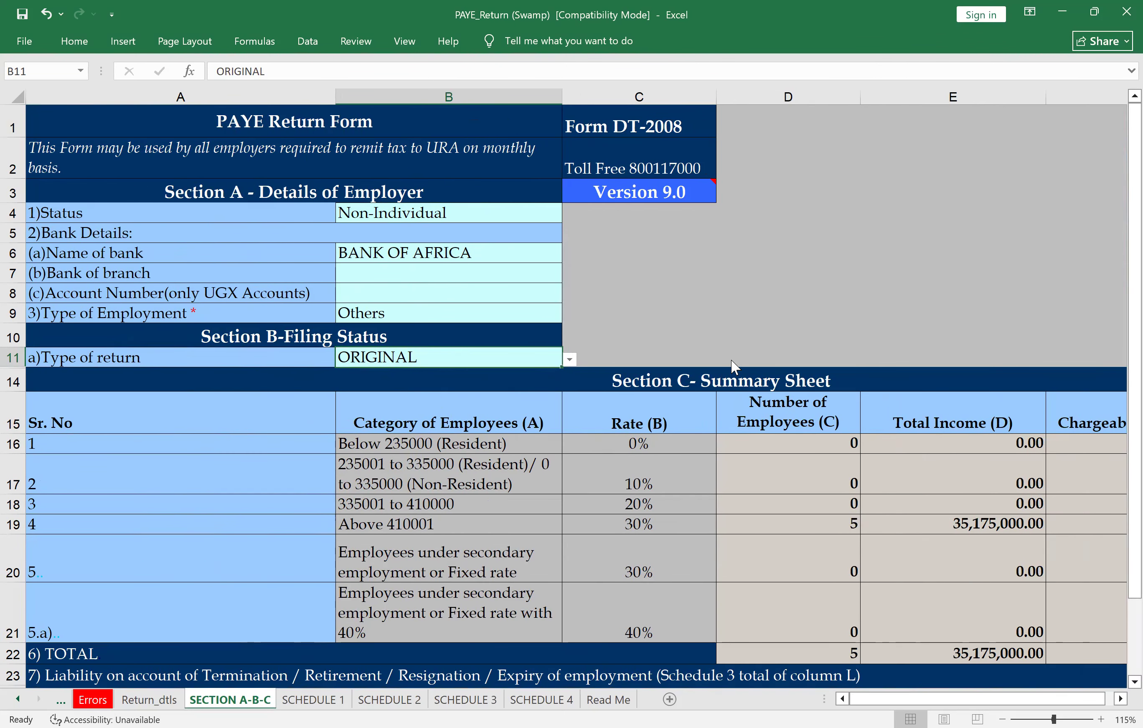
{"action": "scroll", "coordinate": [731, 358], "scroll_direction": "right", "scroll_amount": 6}
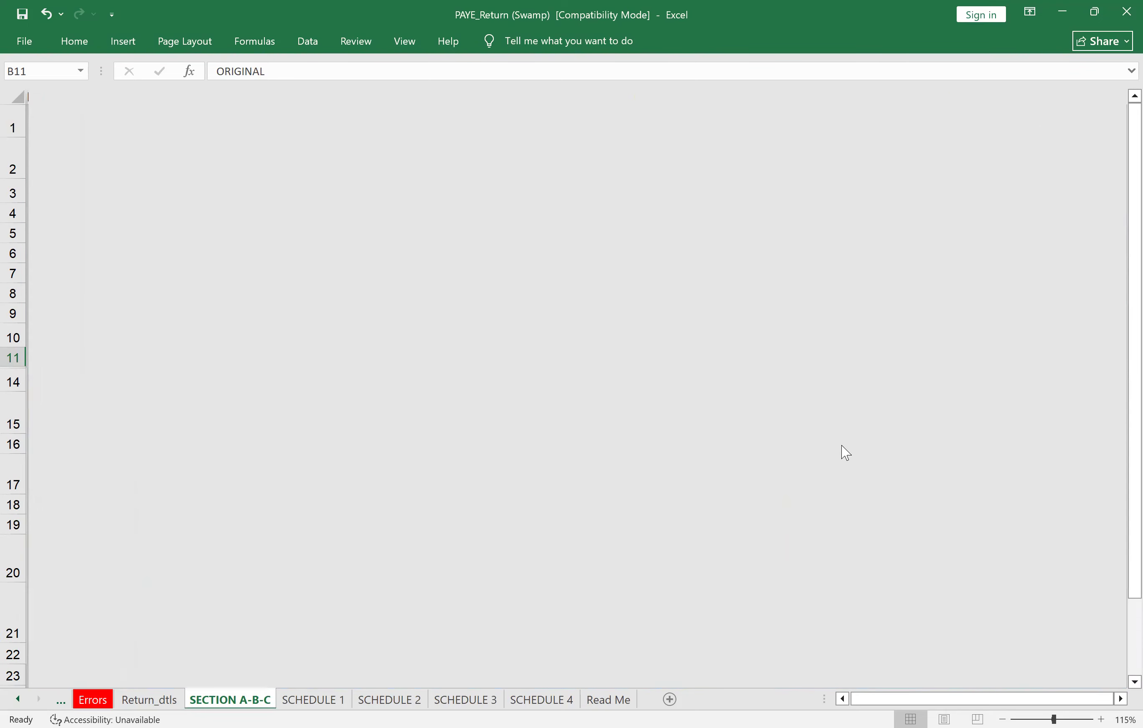
{"action": "scroll", "coordinate": [717, 399], "scroll_direction": "left", "scroll_amount": 5}
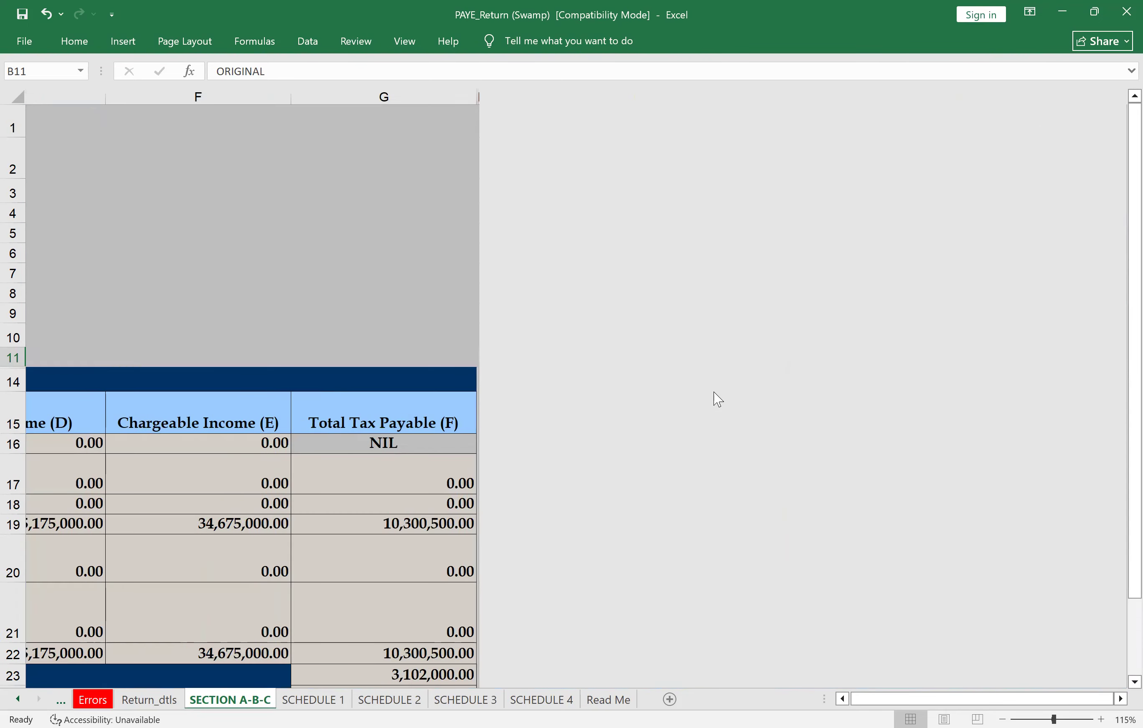
{"action": "scroll", "coordinate": [716, 393], "scroll_direction": "left", "scroll_amount": 2}
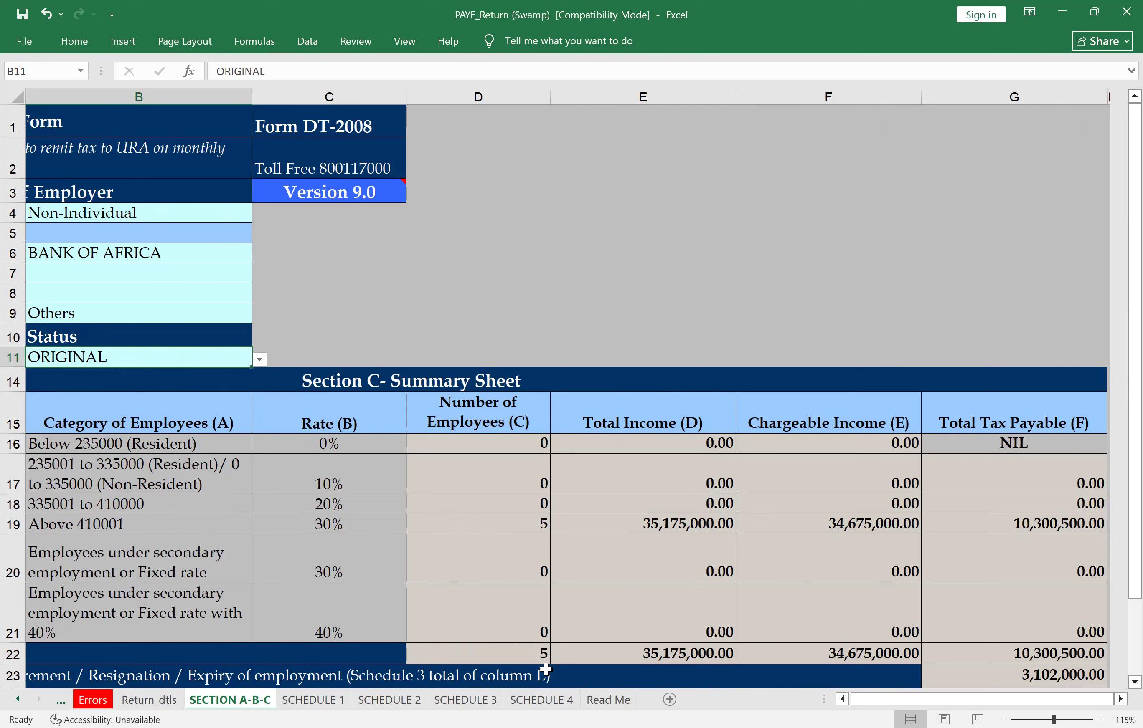
Step: Validate the return from the end of Schedule 4, using the PAYE_Return2 workbook
{"action": "left_click", "coordinate": [543, 700]}
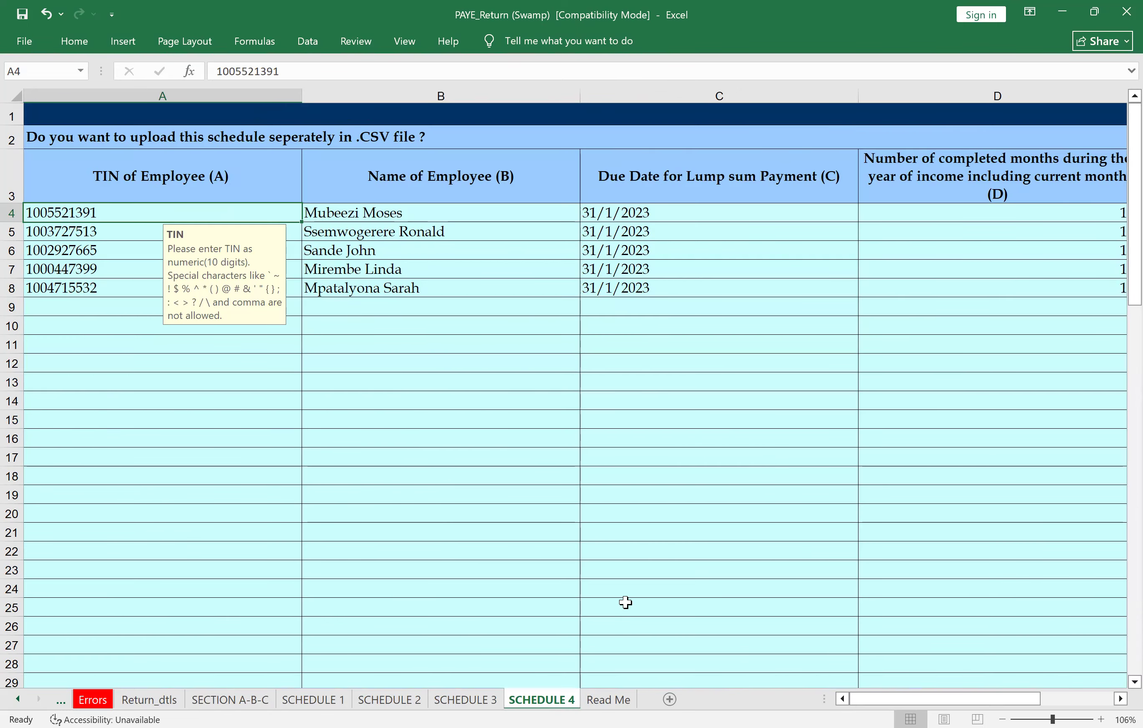
{"action": "scroll", "coordinate": [625, 603], "scroll_direction": "down", "scroll_amount": 8}
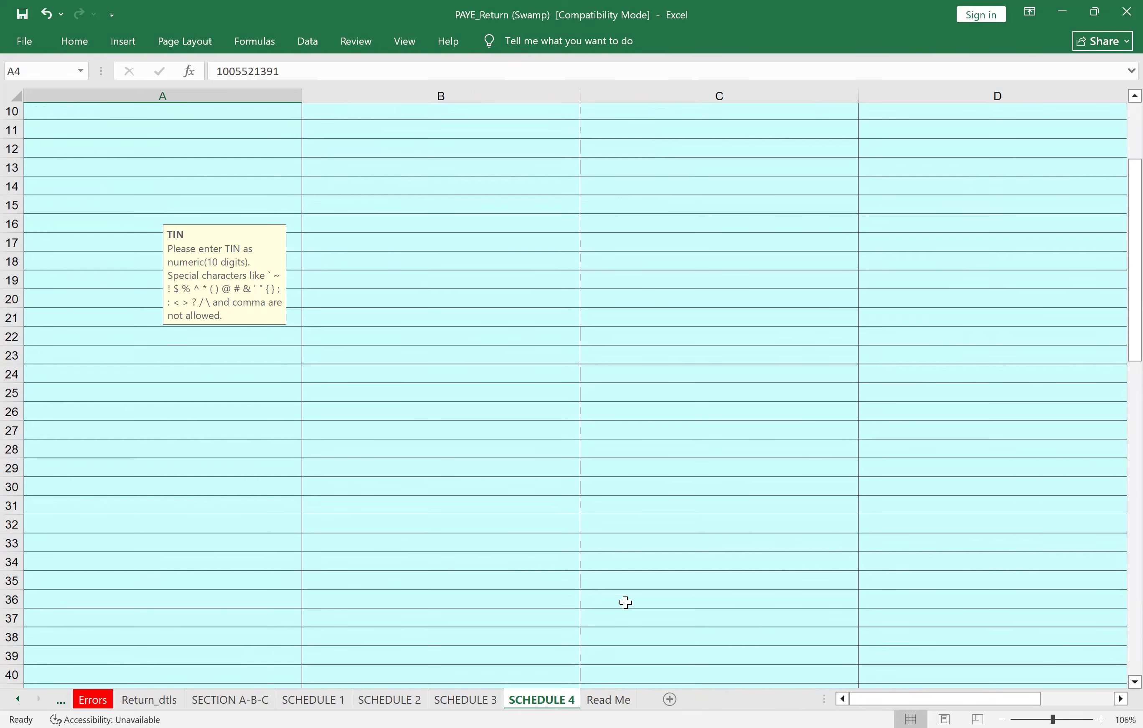
{"action": "scroll", "coordinate": [625, 602], "scroll_direction": "down", "scroll_amount": 12}
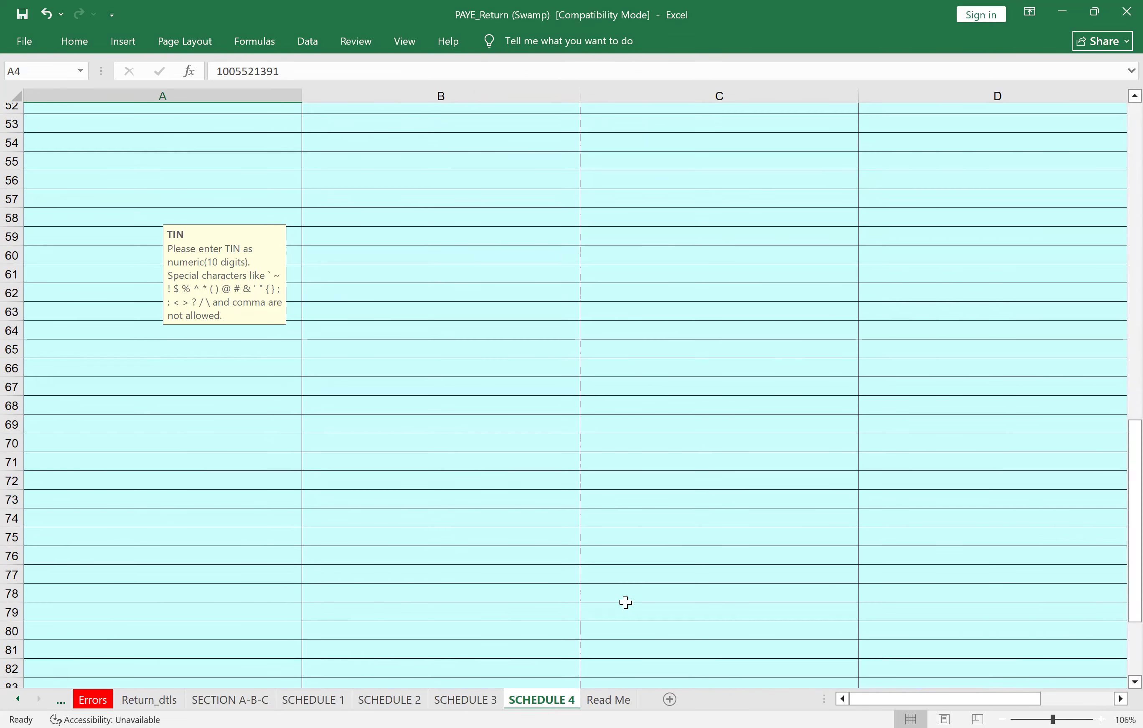
{"action": "scroll", "coordinate": [626, 602], "scroll_direction": "down", "scroll_amount": 3}
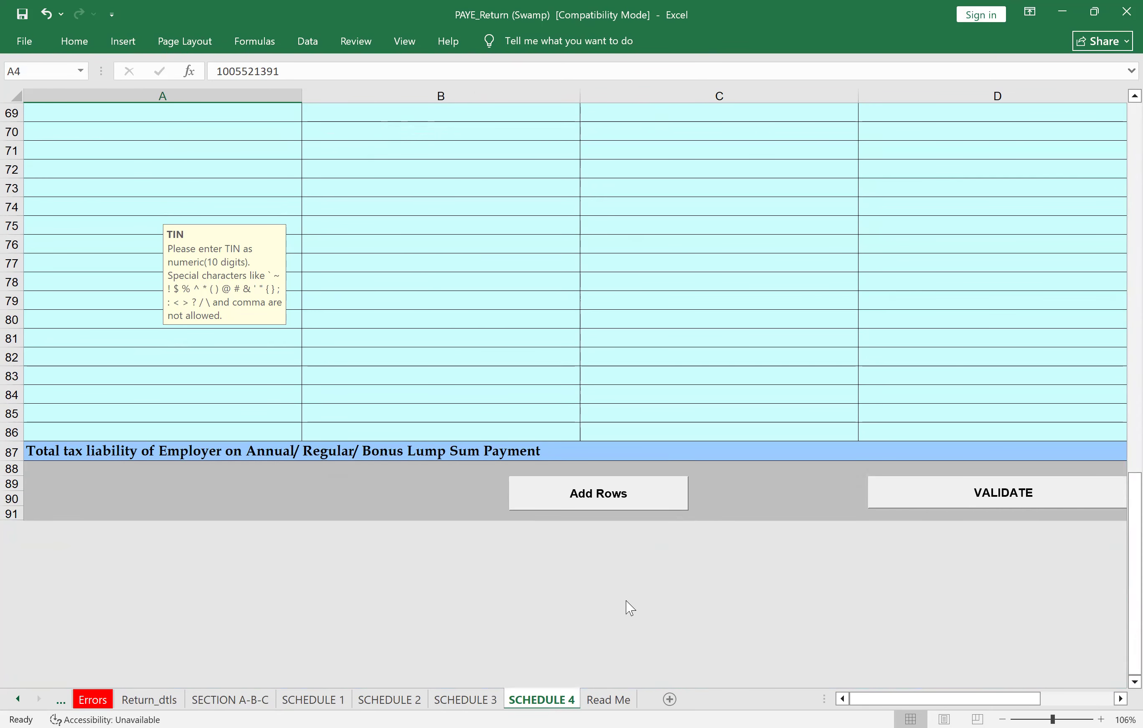
{"action": "scroll", "coordinate": [625, 601], "scroll_direction": "right", "scroll_amount": 2}
{"action": "scroll", "coordinate": [629, 609], "scroll_direction": "right", "scroll_amount": 3}
{"action": "scroll", "coordinate": [719, 555], "scroll_direction": "left", "scroll_amount": 1}
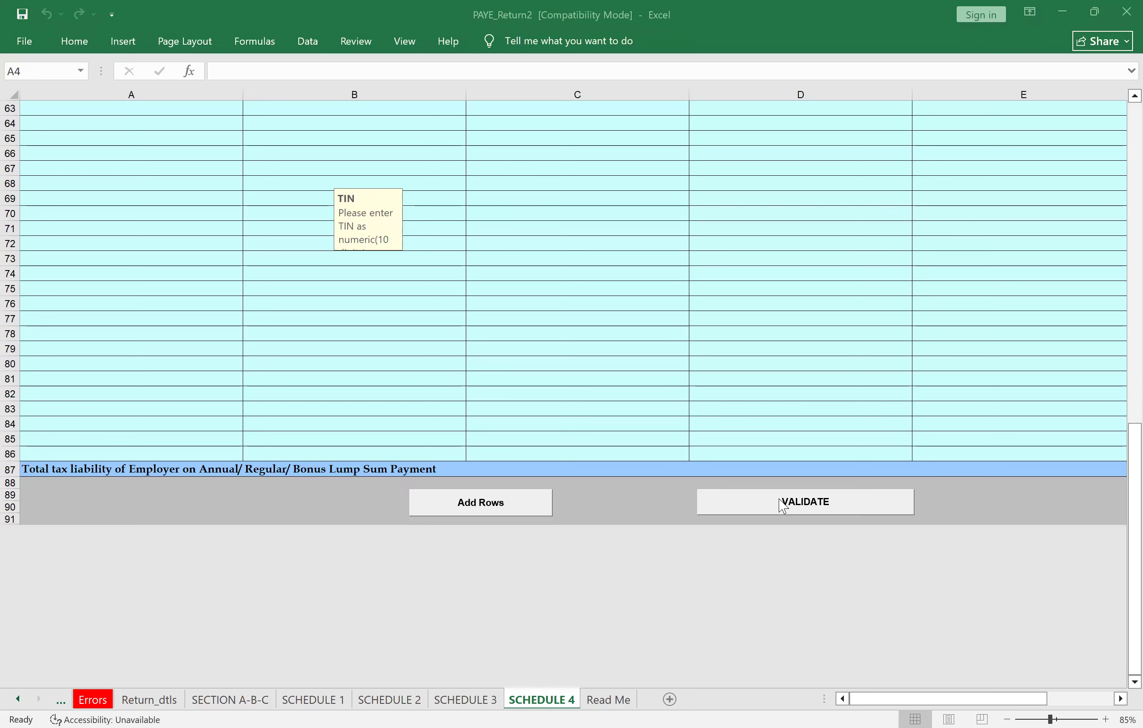
{"action": "left_click", "coordinate": [810, 510]}
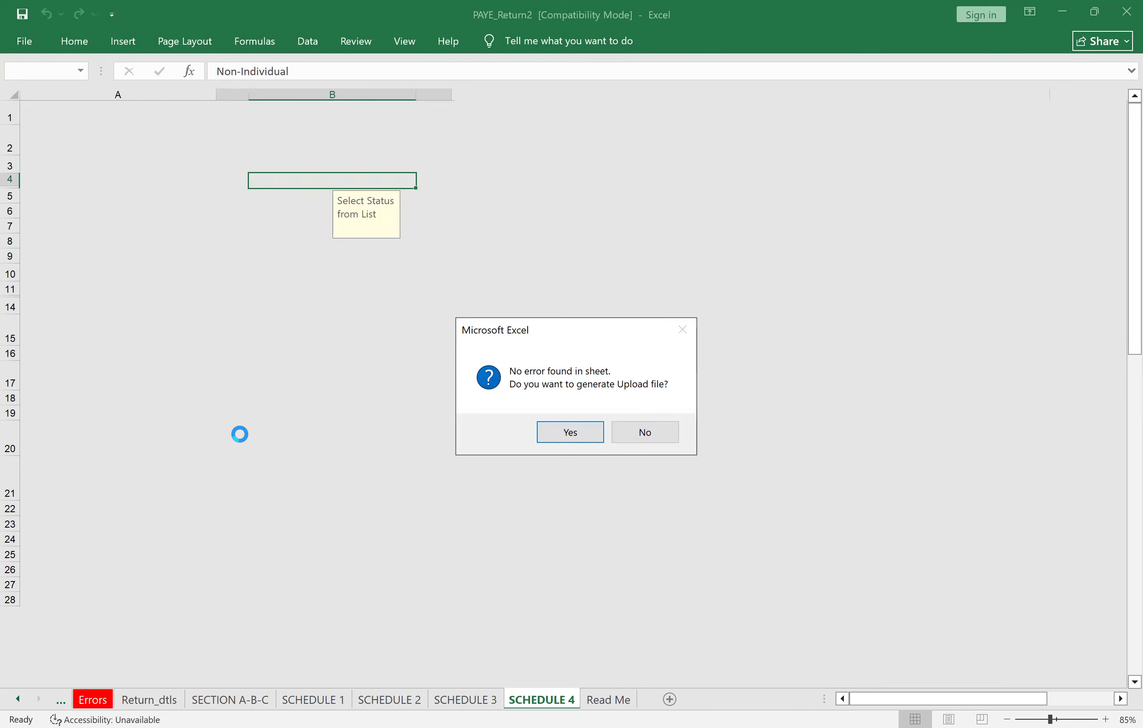
Step: Generate the upload file and set its save location to the FINANCE folder under MY DRIVE, HARVEST, ADMINISTRATION on Local Disk (C:)
{"action": "left_click", "coordinate": [642, 168]}
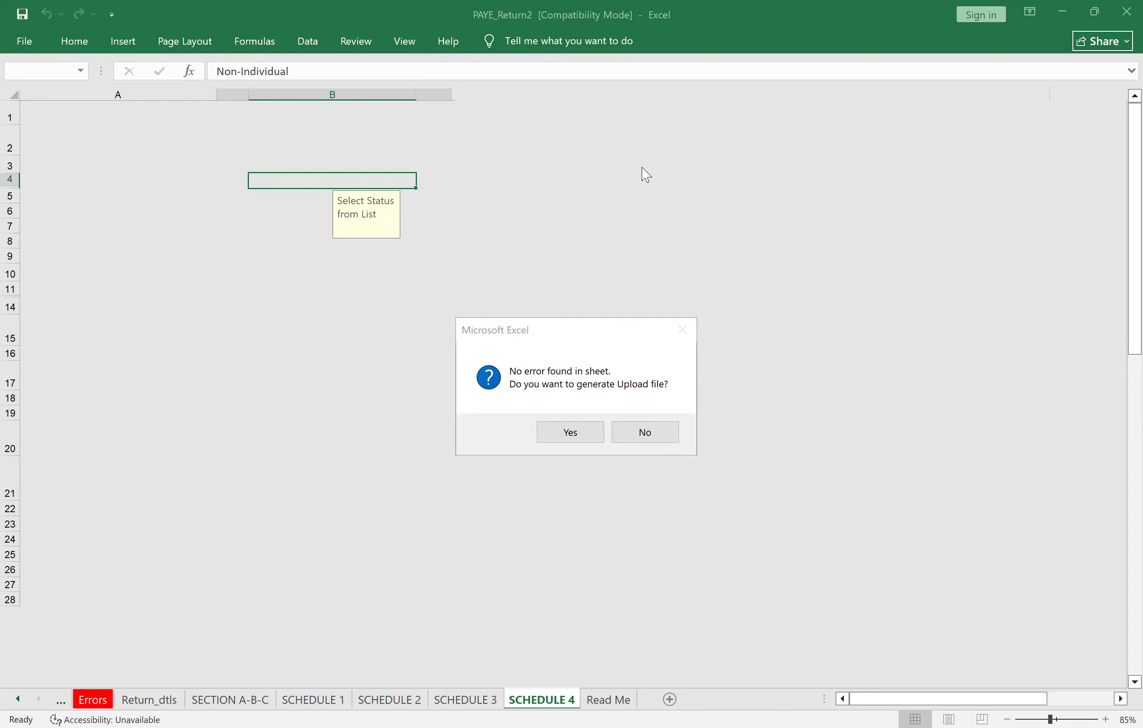
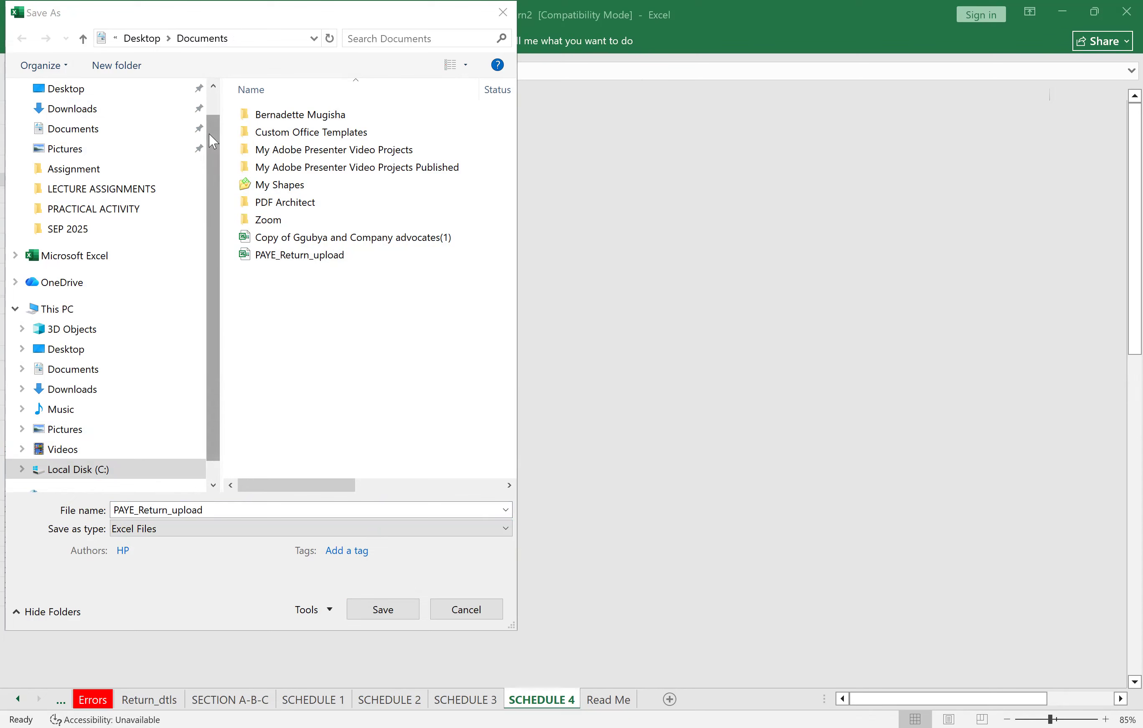
{"action": "left_click", "coordinate": [70, 114]}
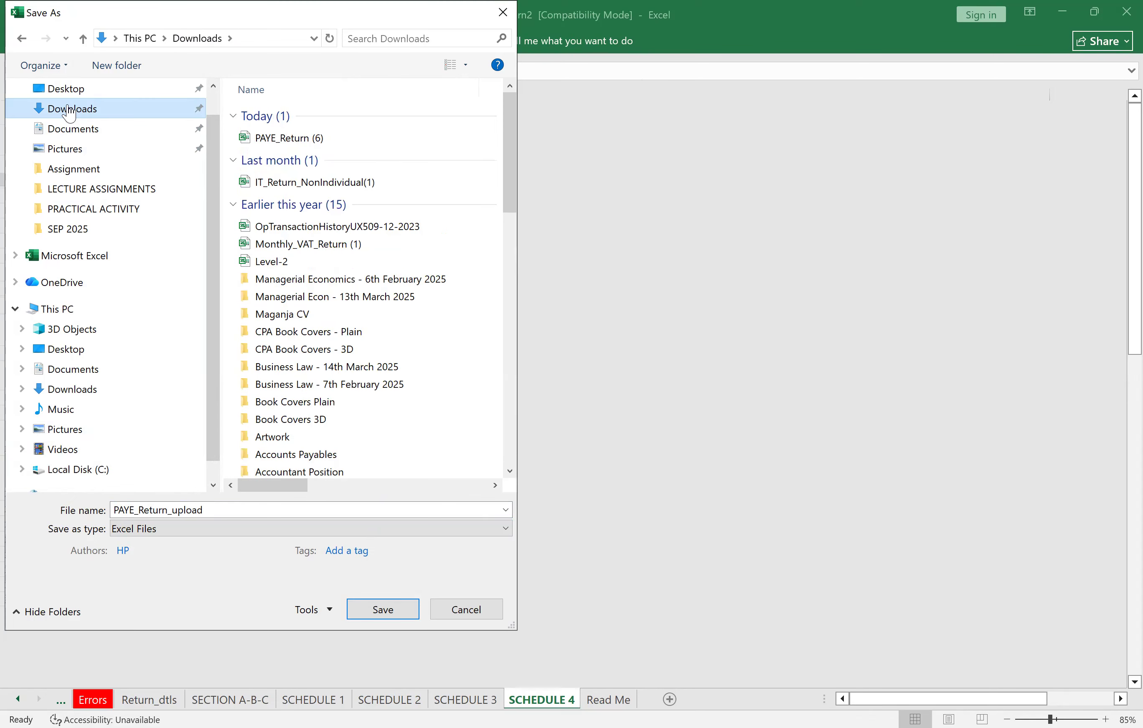
{"action": "left_click", "coordinate": [65, 89]}
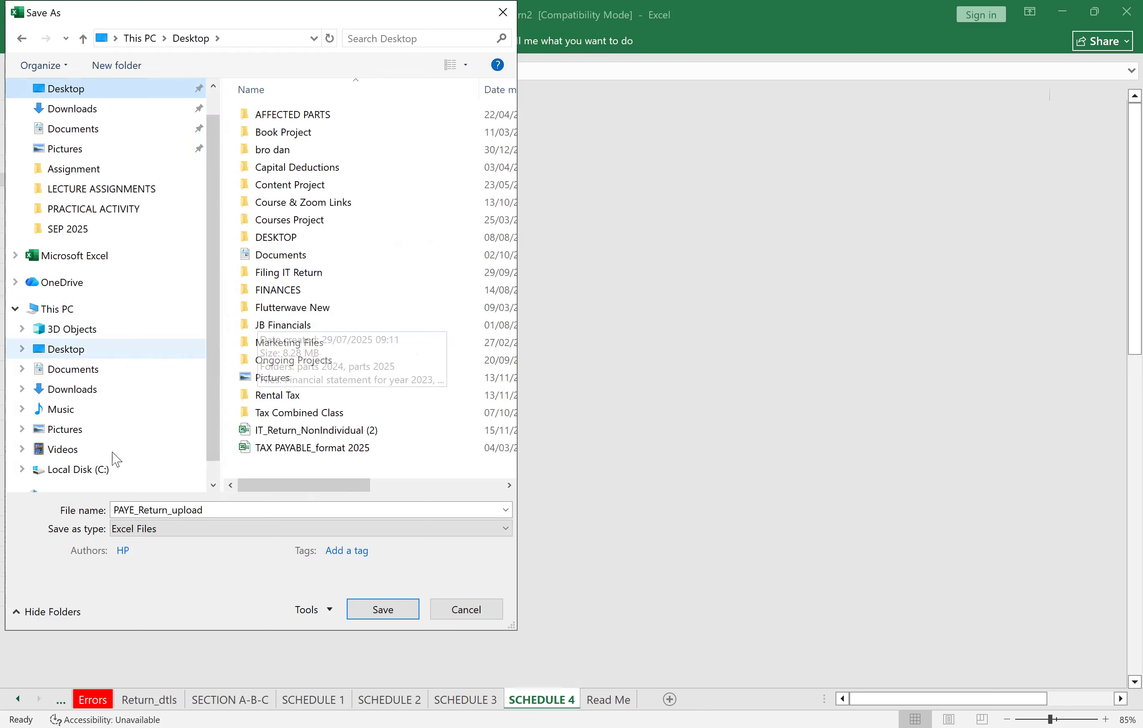
{"action": "left_click", "coordinate": [98, 473]}
{"action": "double_click", "coordinate": [286, 151]}
{"action": "double_click", "coordinate": [290, 154]}
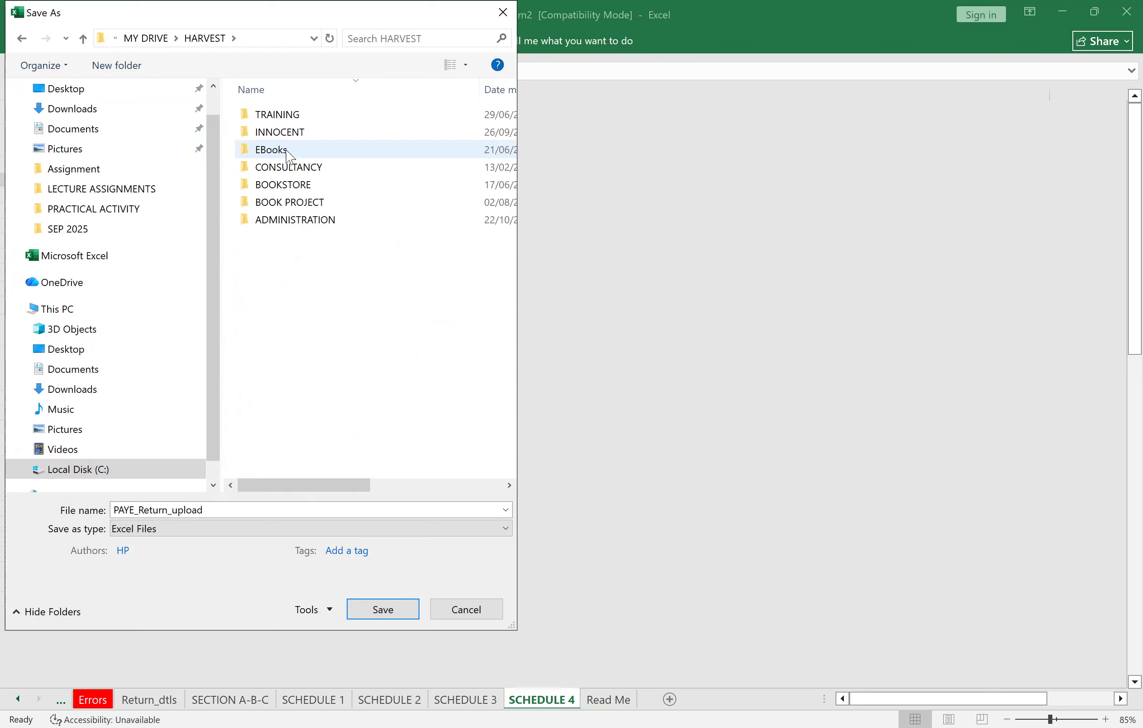
{"action": "double_click", "coordinate": [314, 224]}
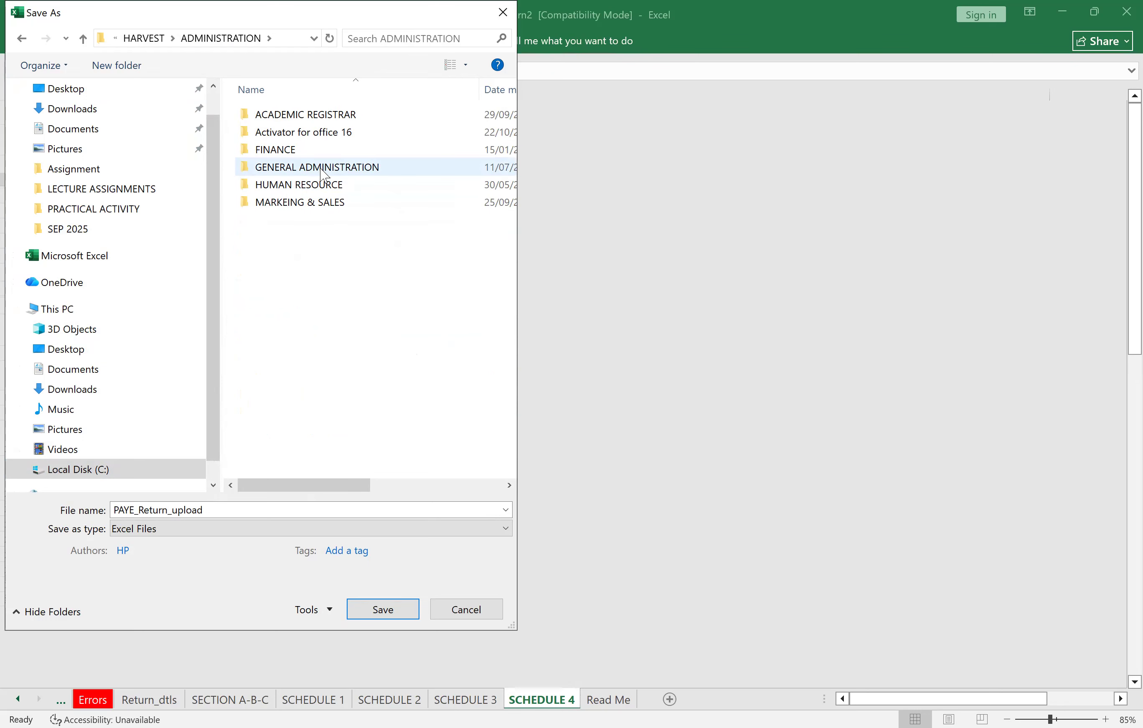
{"action": "double_click", "coordinate": [292, 152]}
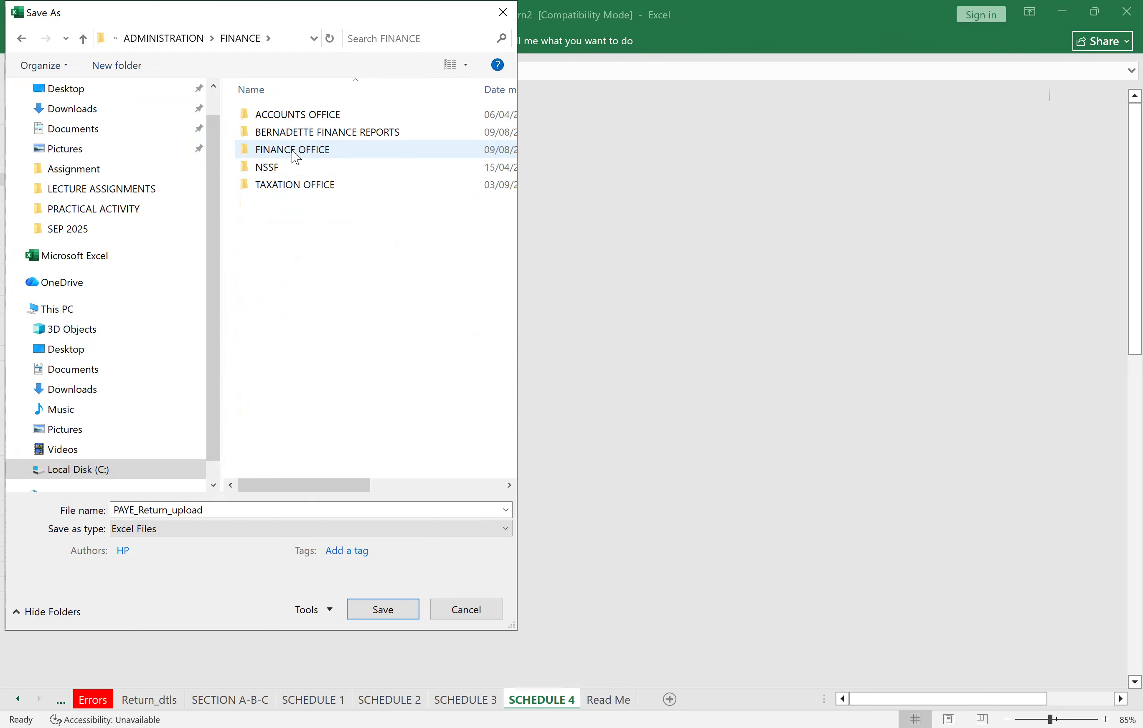
{"action": "double_click", "coordinate": [296, 157]}
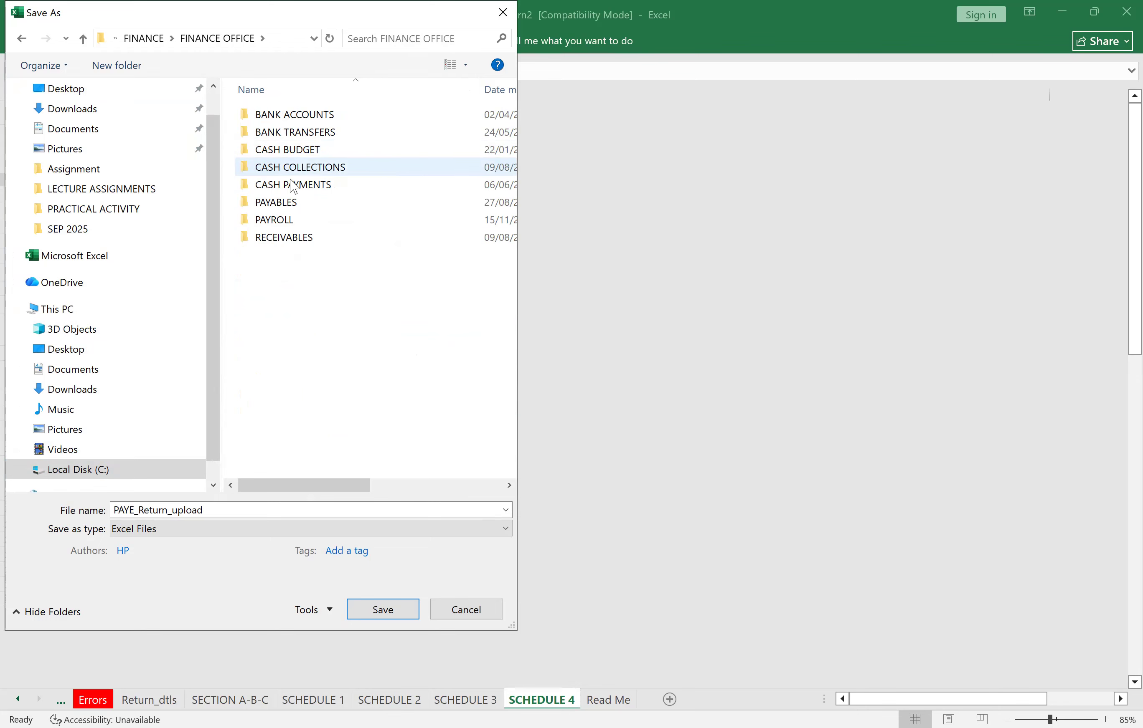
{"action": "left_click", "coordinate": [84, 38]}
Step: Save the upload file as PAYE_Return_upload in the TAXATION OFFICE folder's 2025, SEP 2025 subfolder
{"action": "double_click", "coordinate": [293, 184]}
{"action": "left_click", "coordinate": [272, 206]}
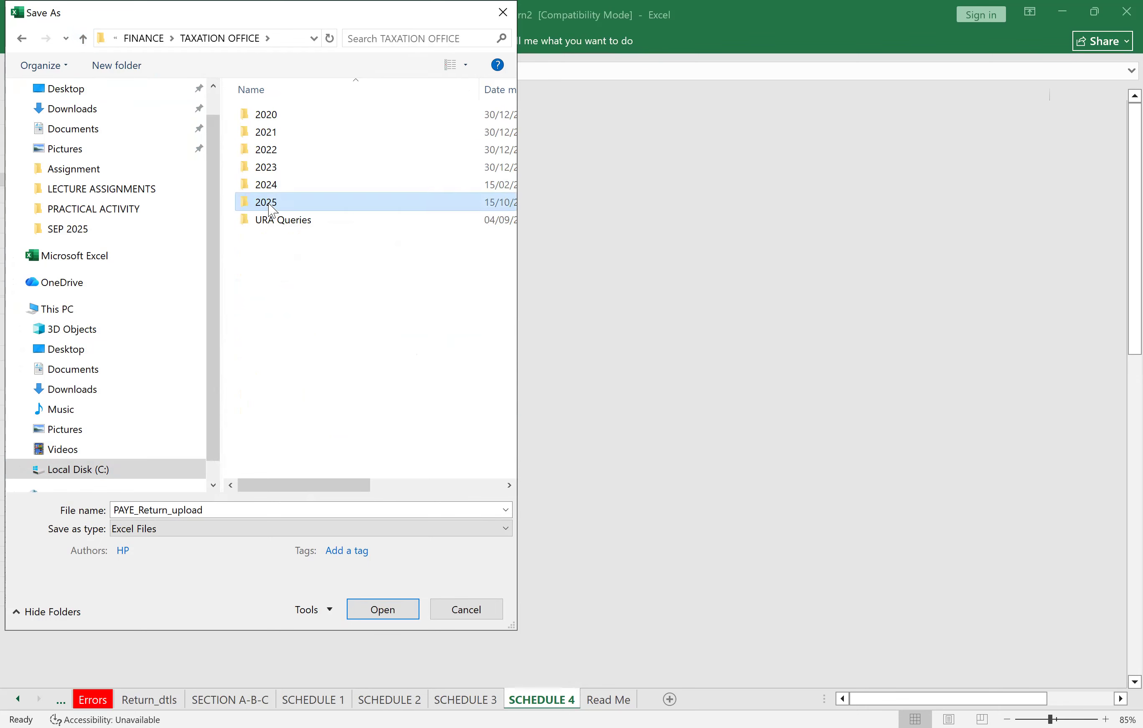
{"action": "double_click", "coordinate": [272, 208]}
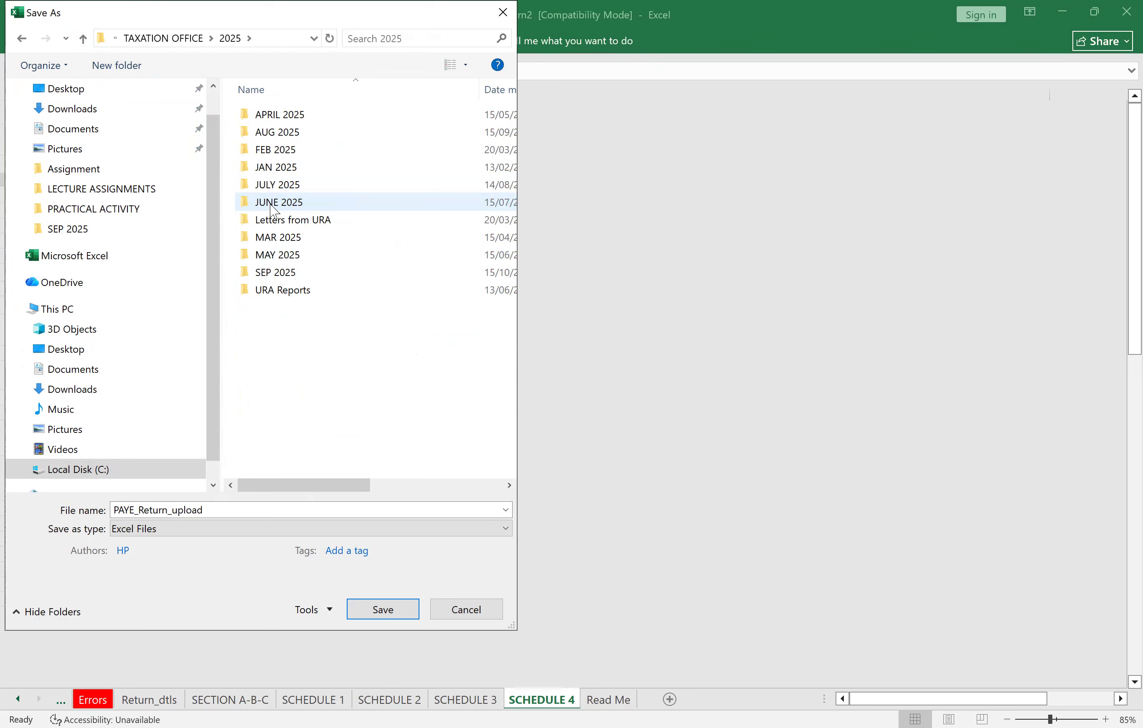
{"action": "double_click", "coordinate": [269, 273]}
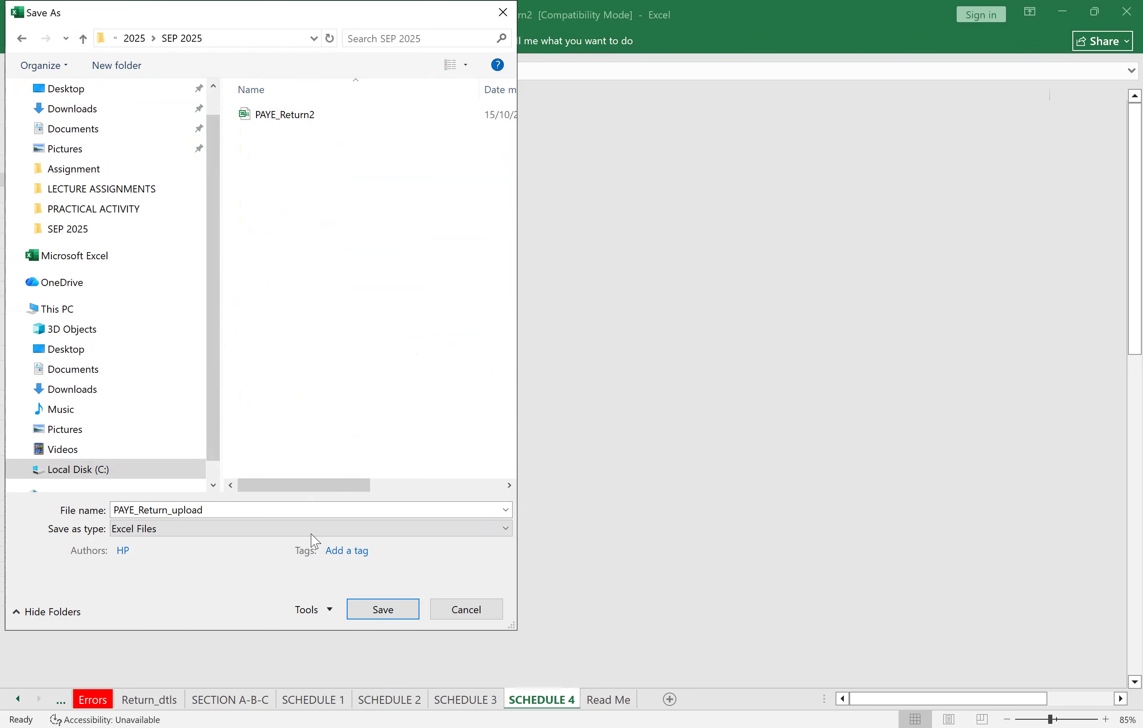
{"action": "left_click", "coordinate": [669, 215]}
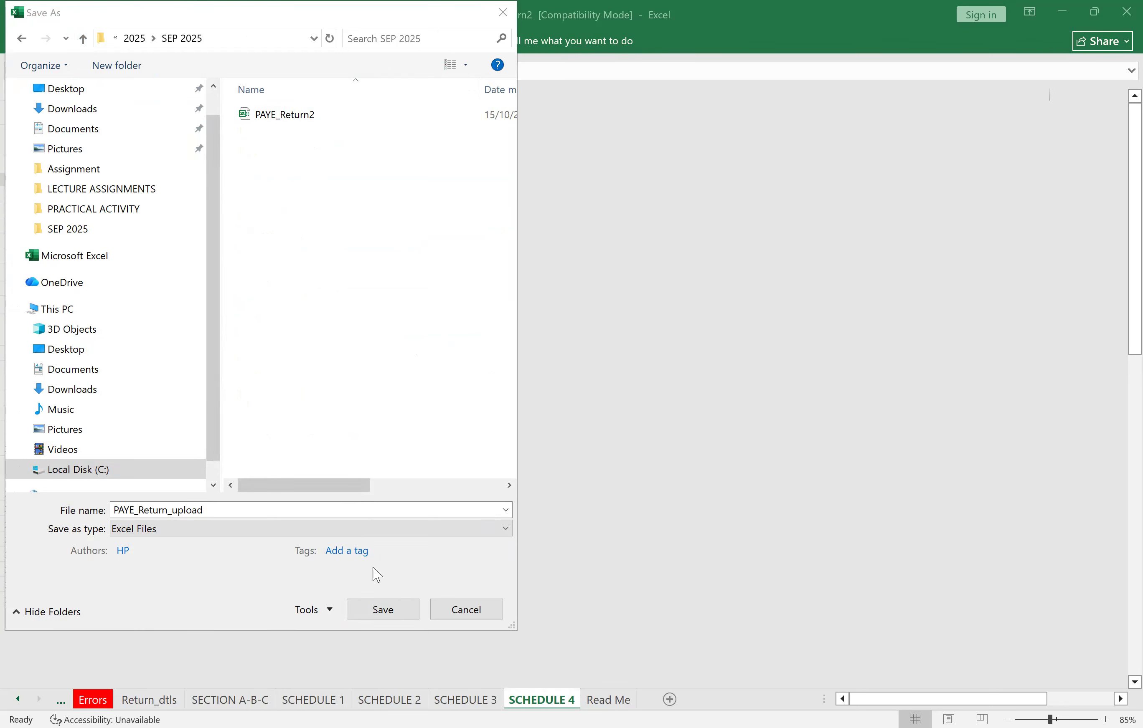
{"action": "left_click", "coordinate": [385, 610]}
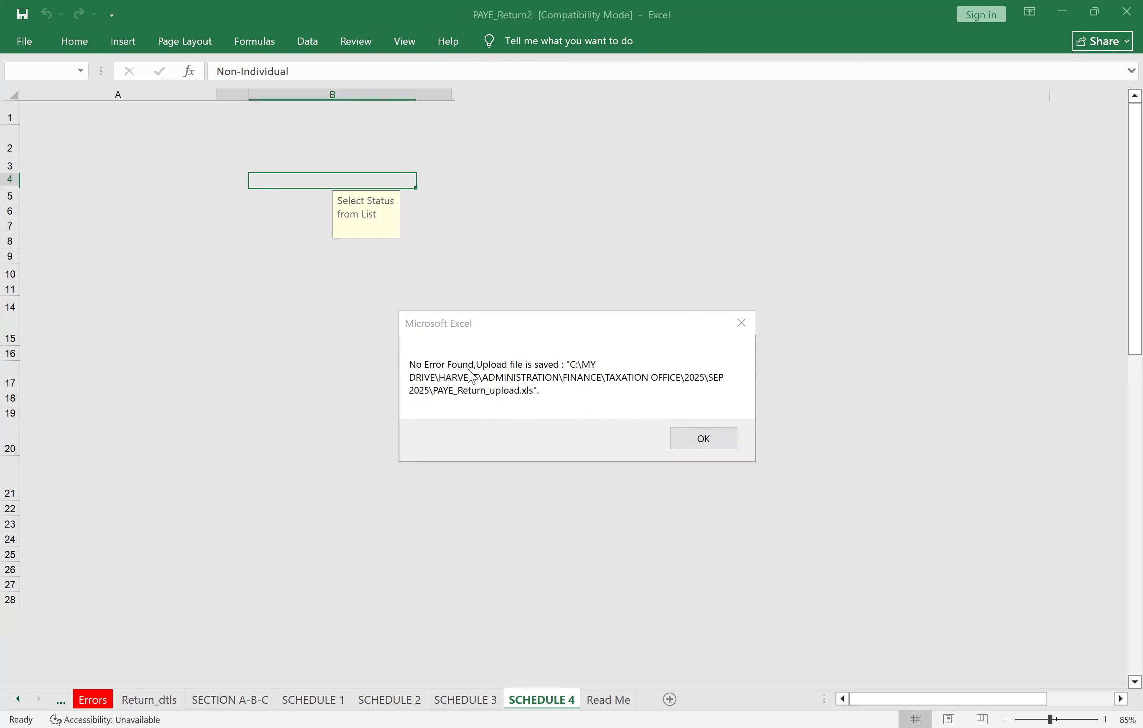
{"action": "left_click", "coordinate": [708, 440]}
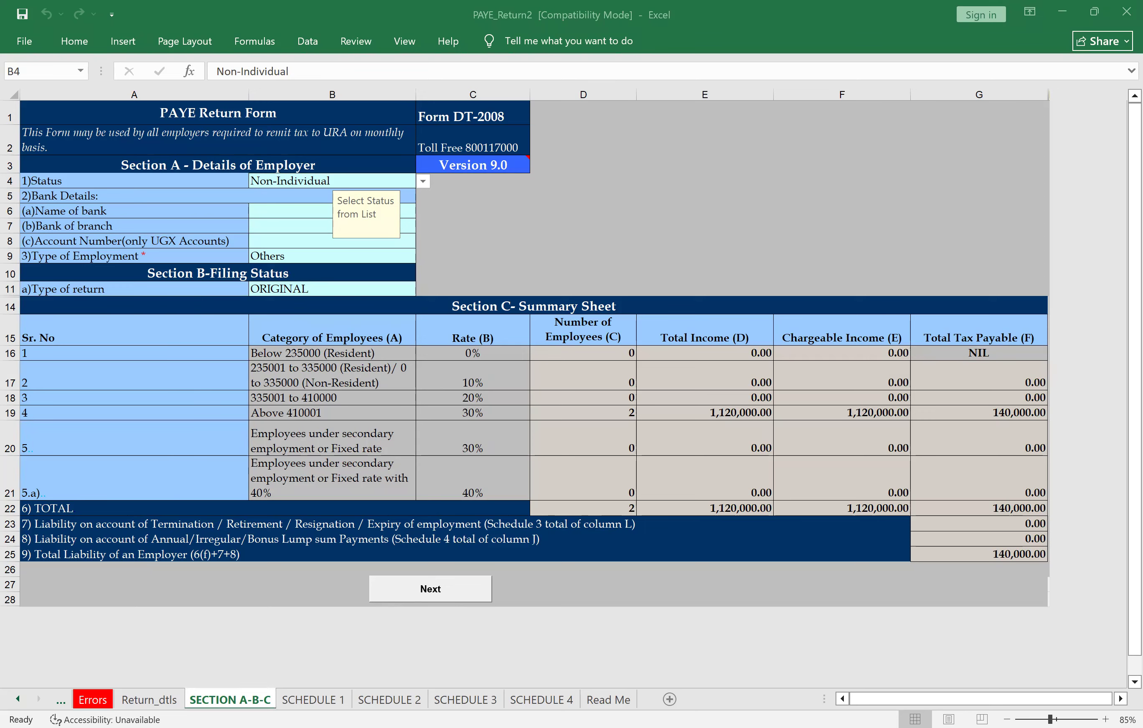
Step: Open the PAYE_Return_upload file from the SEP 2025 folder in File Explorer and inspect its contents
{"action": "key", "text": "alt+Tab"}
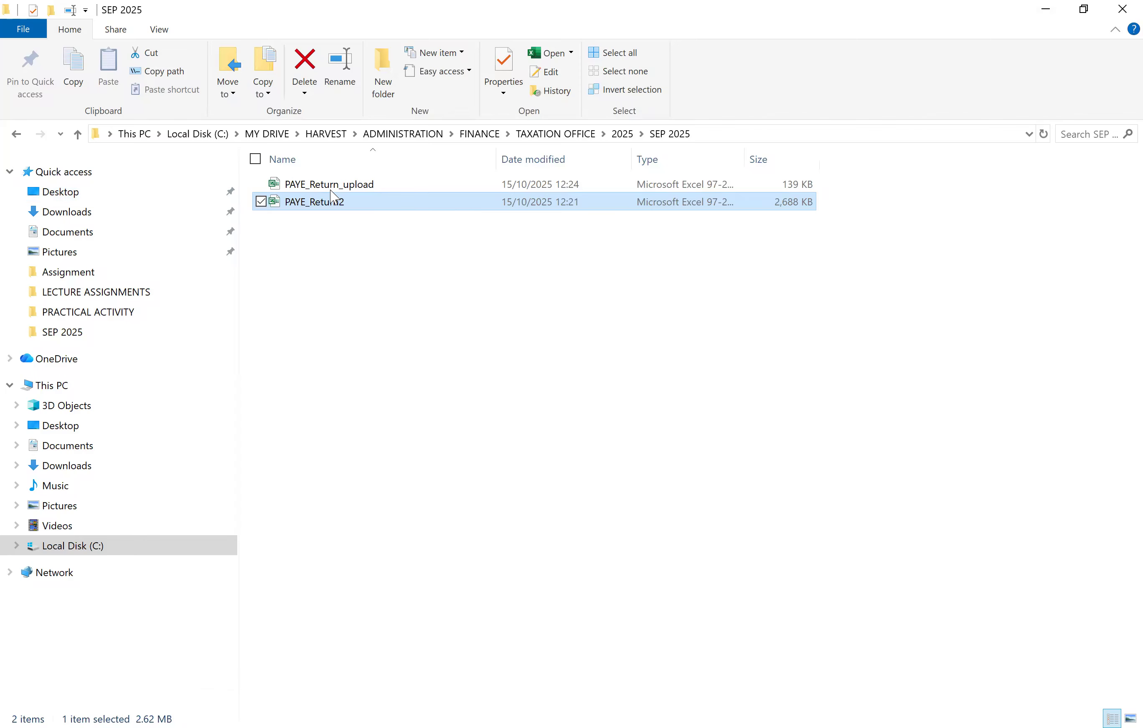
{"action": "left_click", "coordinate": [338, 232]}
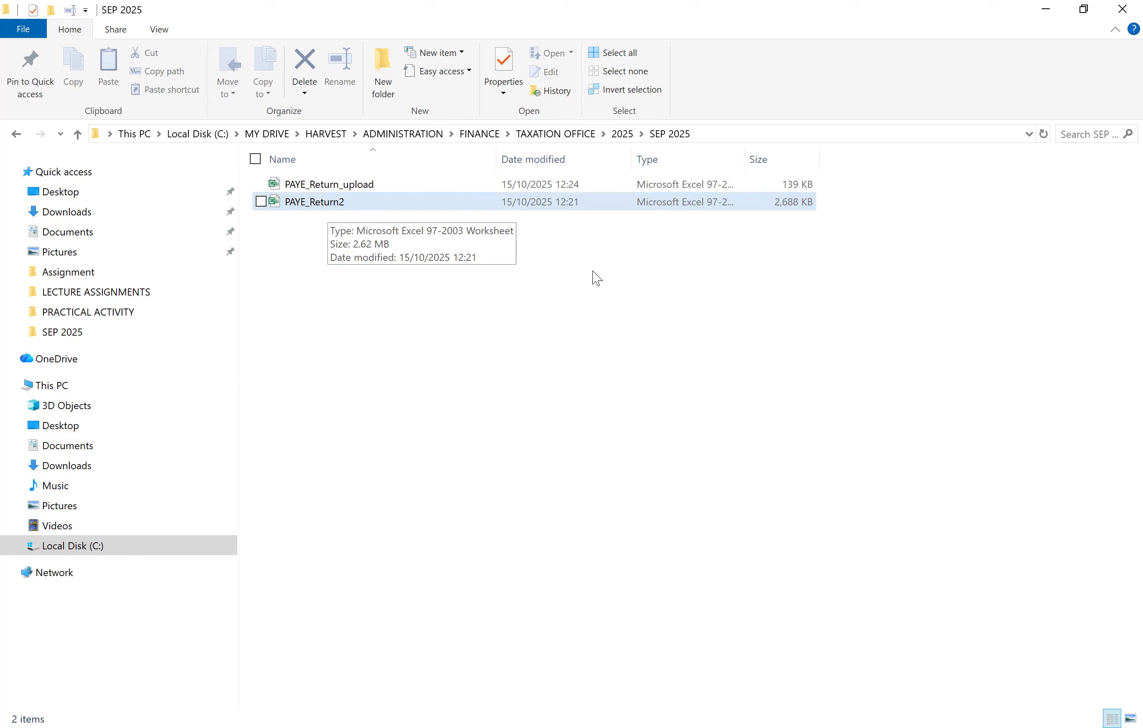
{"action": "double_click", "coordinate": [342, 188]}
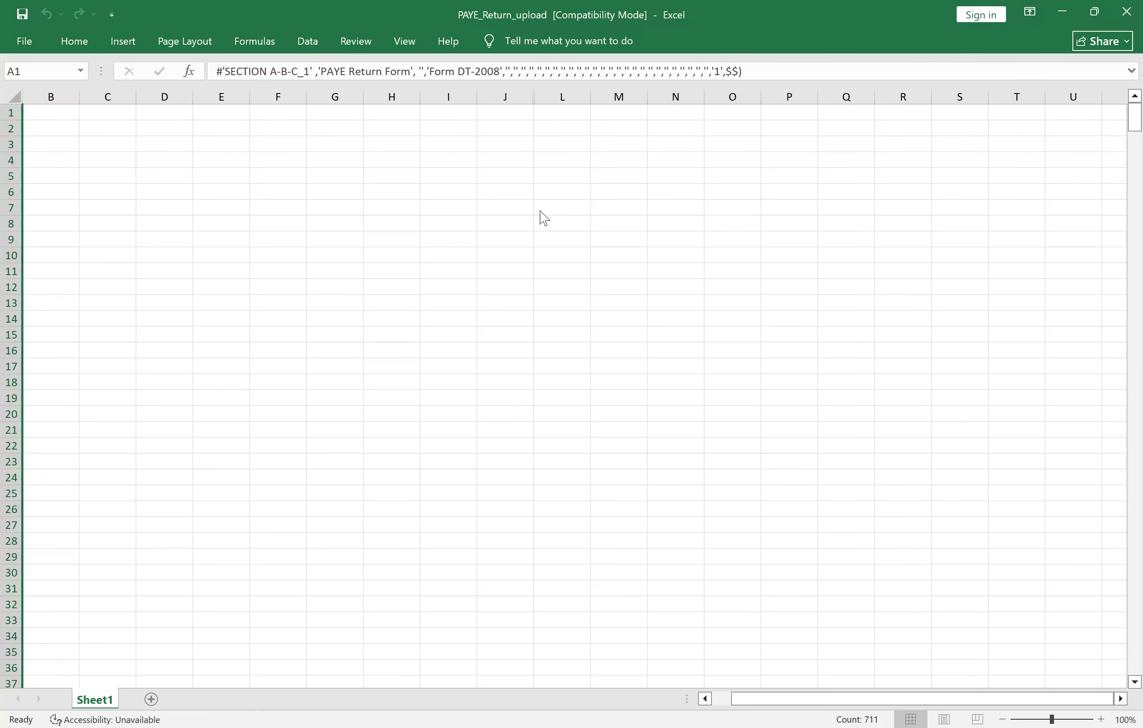
{"action": "left_click", "coordinate": [366, 337]}
{"action": "left_click", "coordinate": [282, 205]}
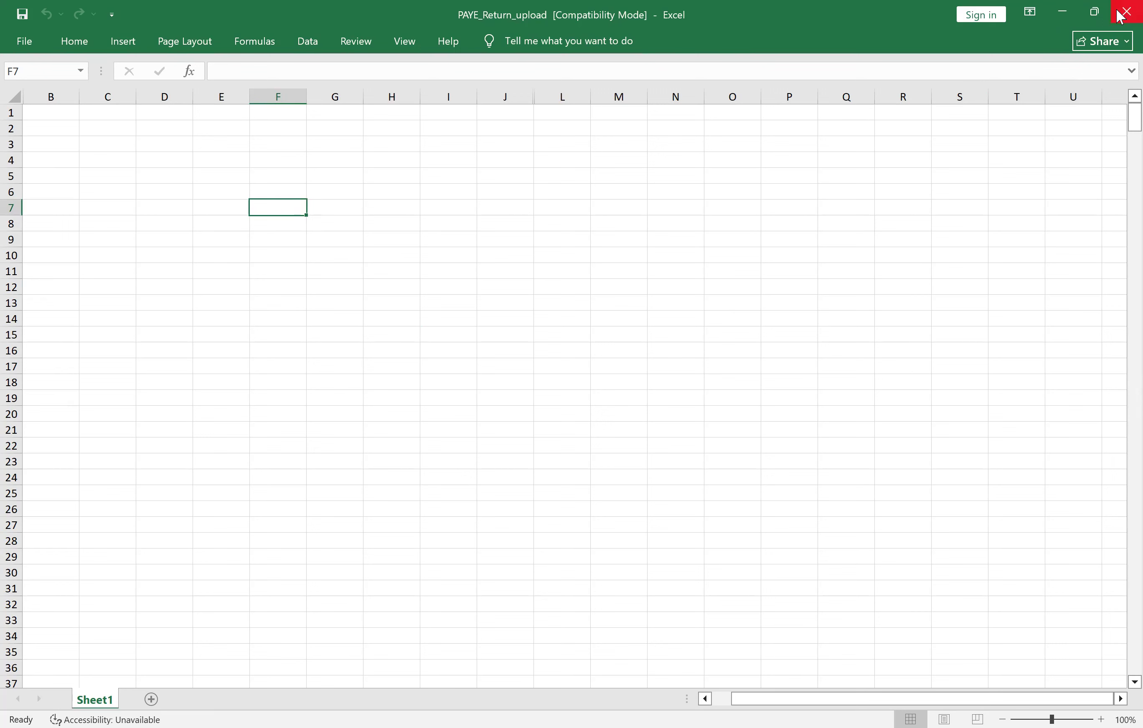
{"action": "left_click", "coordinate": [1063, 16]}
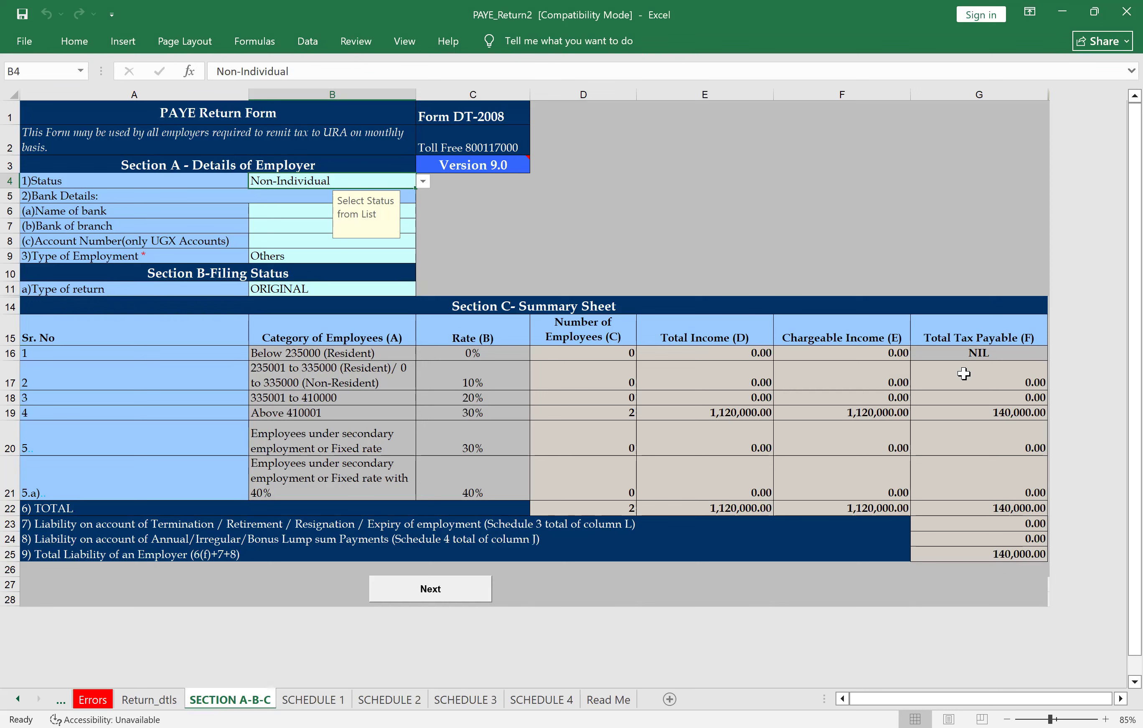
Step: Switch to the URA portal in the browser and try to start the PAYE return period on 1 September 2025
{"action": "key", "text": "alt+Tab"}
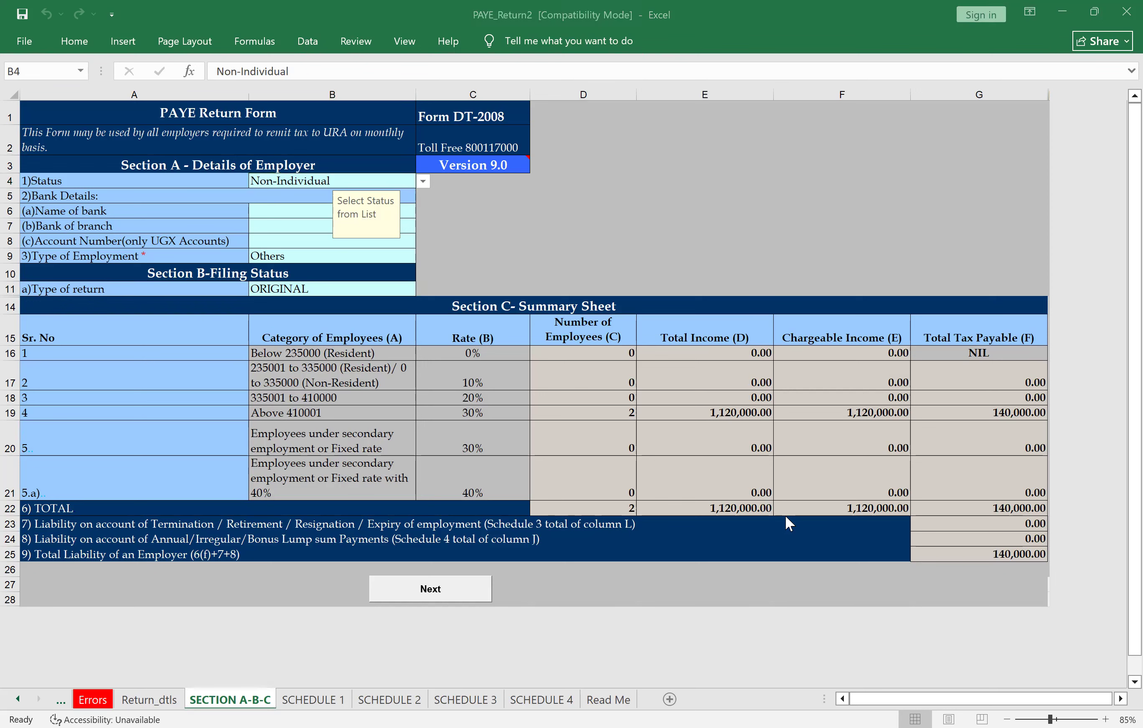
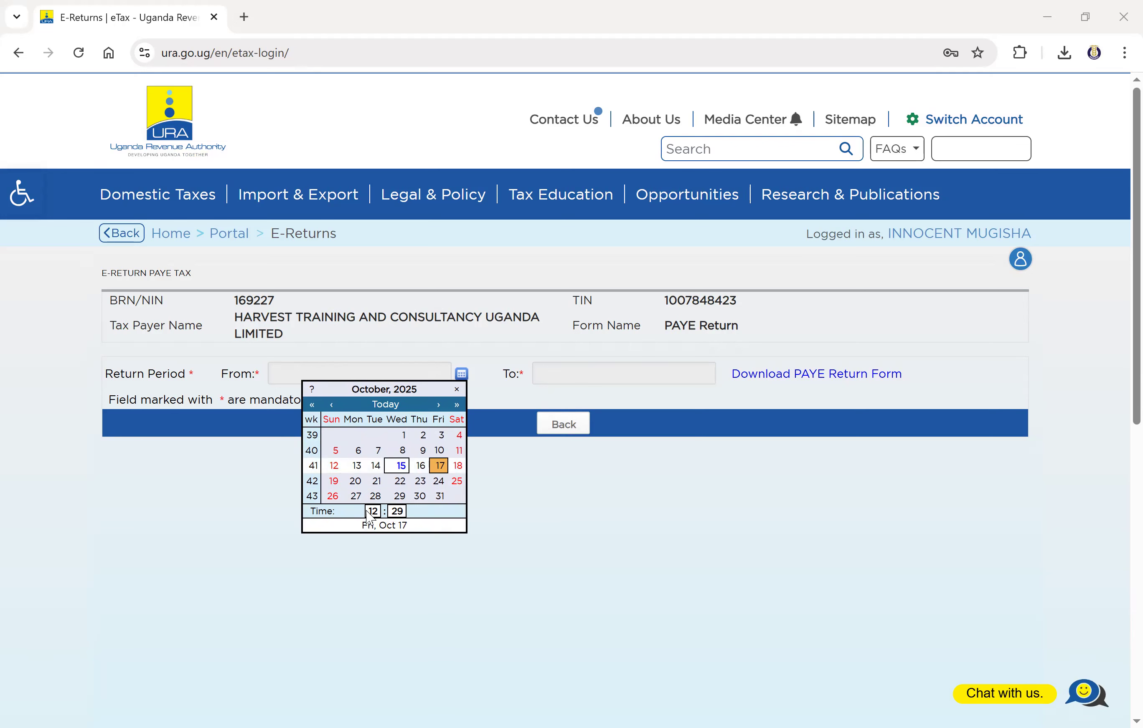
{"action": "left_click", "coordinate": [331, 405]}
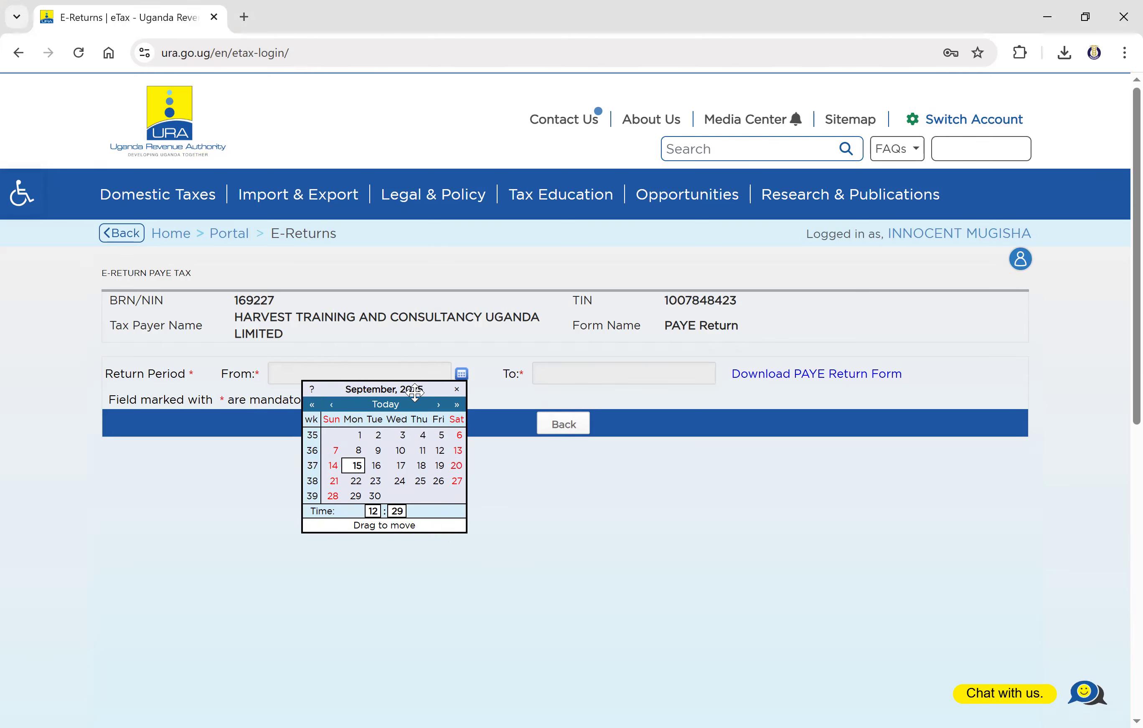
{"action": "left_click", "coordinate": [359, 435]}
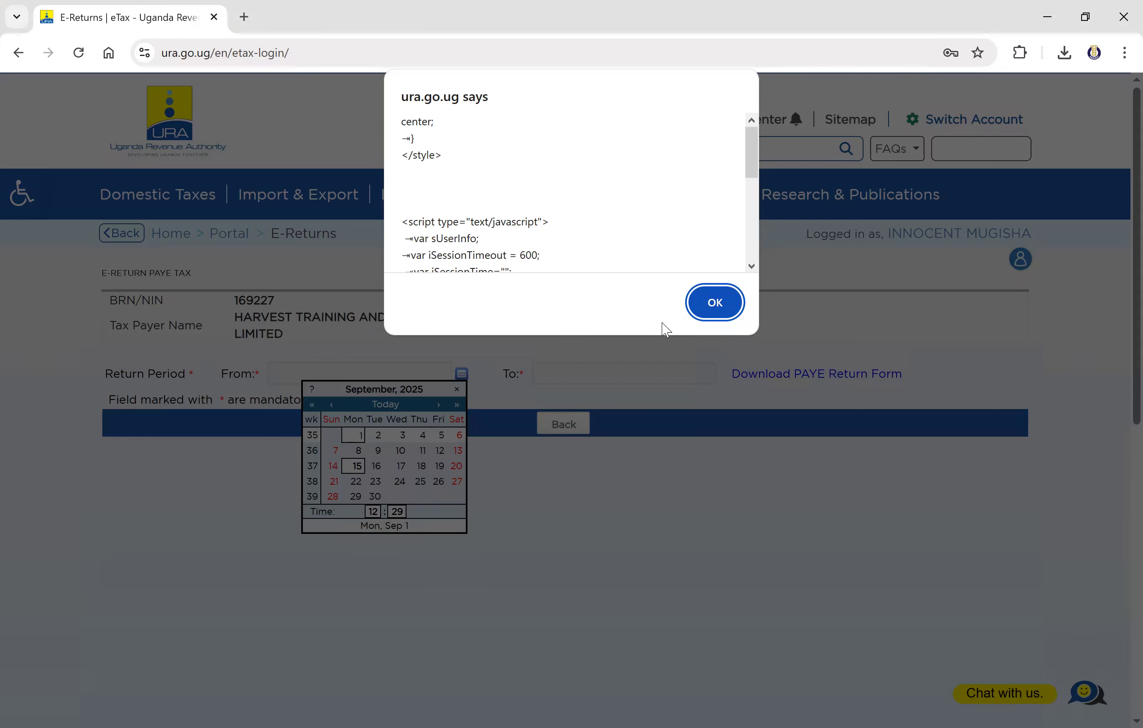
{"action": "left_click", "coordinate": [716, 302]}
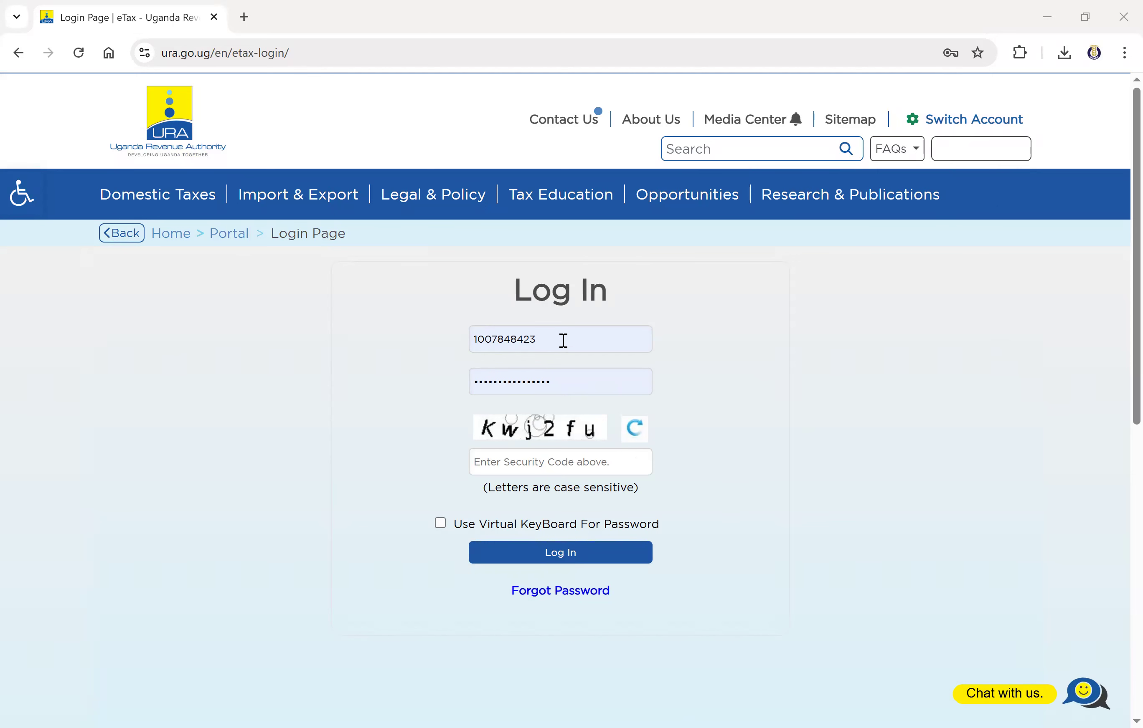
Step: Log in to the URA portal with the filled-in TIN and password plus the displayed security code, and skip the BRN update
{"action": "left_click", "coordinate": [546, 341]}
{"action": "left_click", "coordinate": [646, 386]}
{"action": "left_click", "coordinate": [550, 467]}
{"action": "type", "text": "Kwj2fu"}
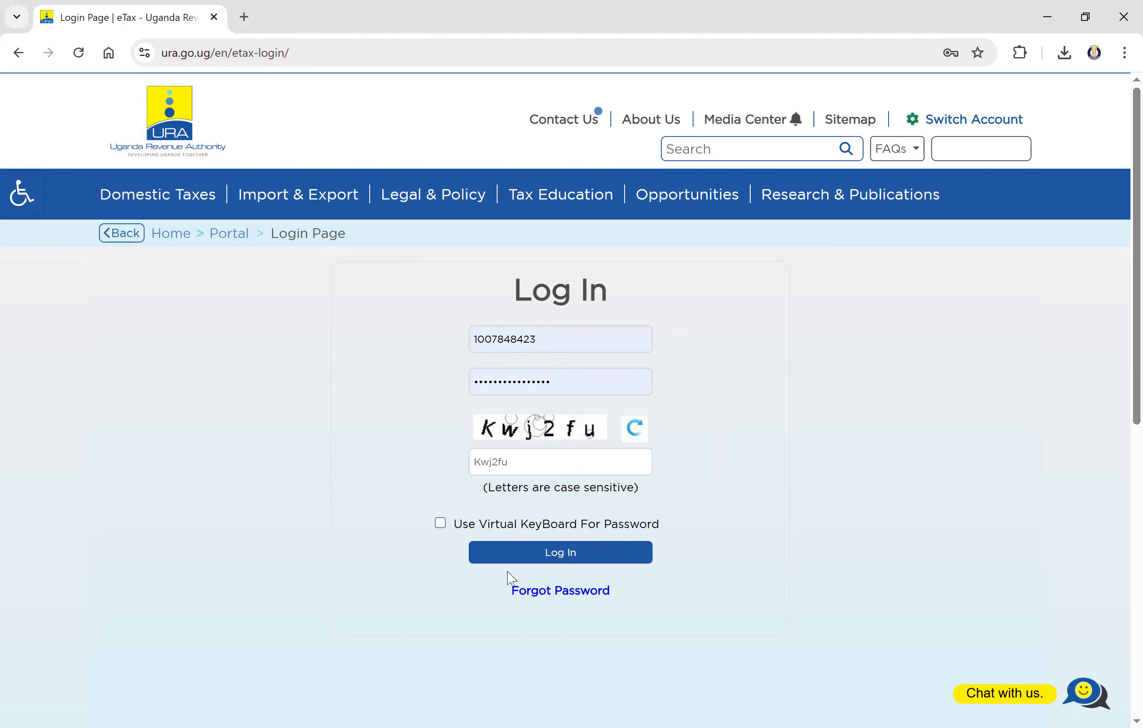
{"action": "left_click", "coordinate": [567, 555]}
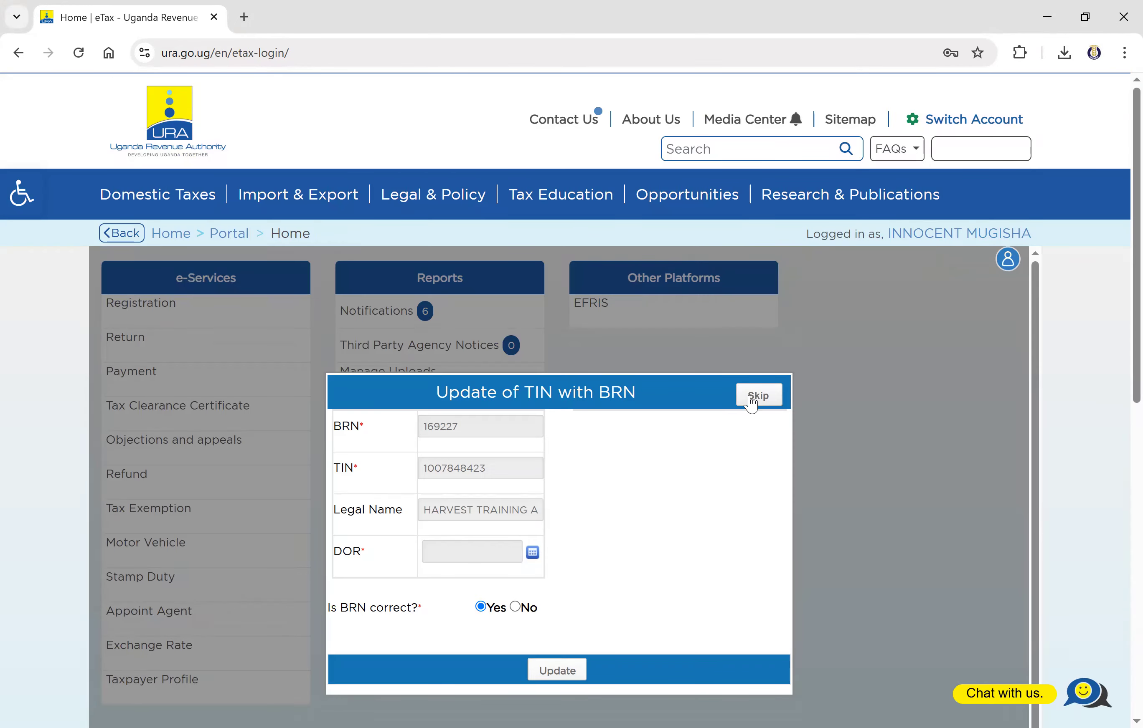
{"action": "left_click", "coordinate": [751, 405]}
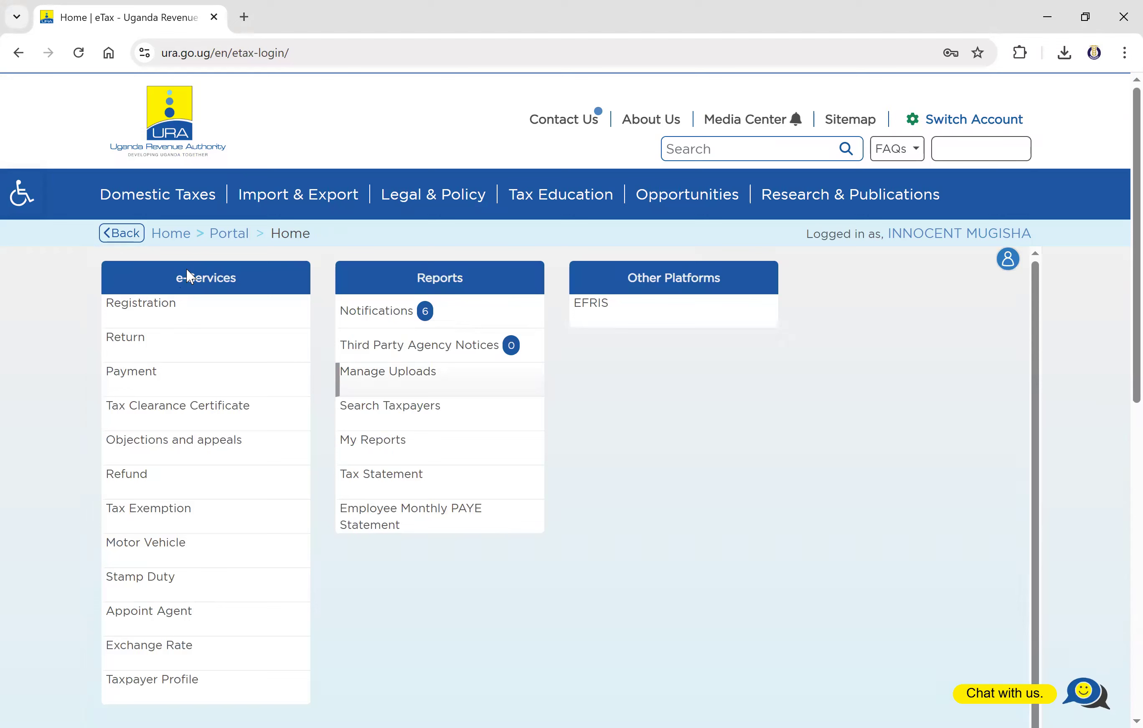
Step: Start filing a Pay As You Earn (PAYE) return with the return period beginning 1 September 2025
{"action": "left_click", "coordinate": [129, 339]}
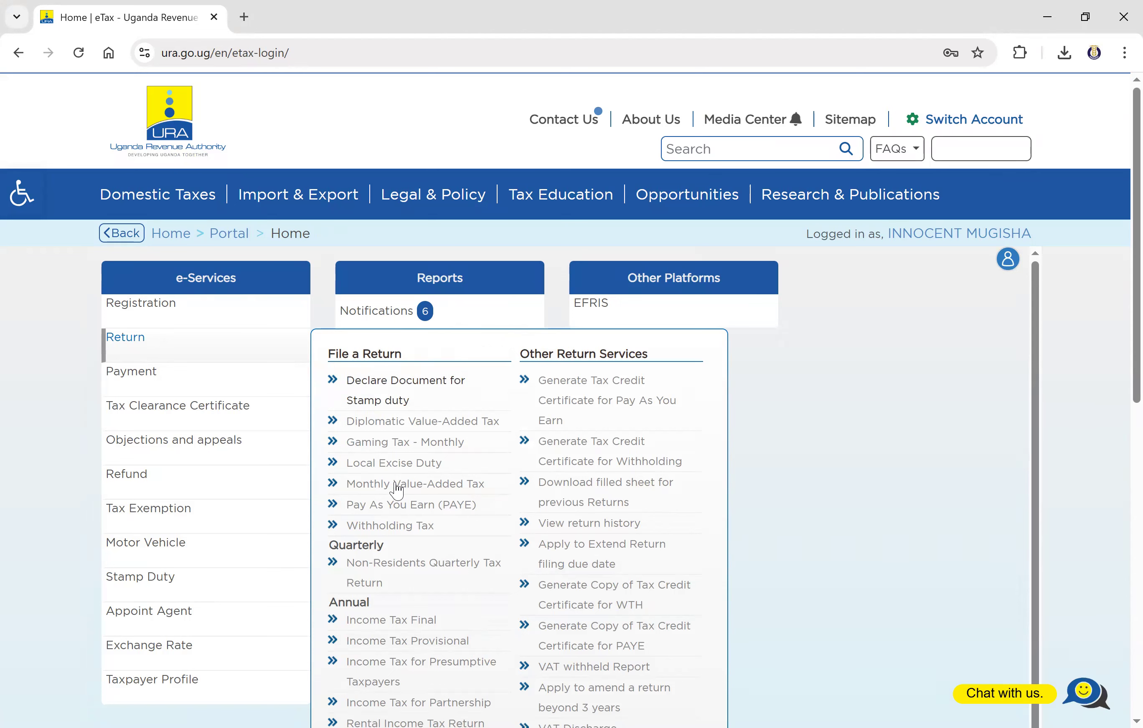
{"action": "left_click", "coordinate": [407, 508]}
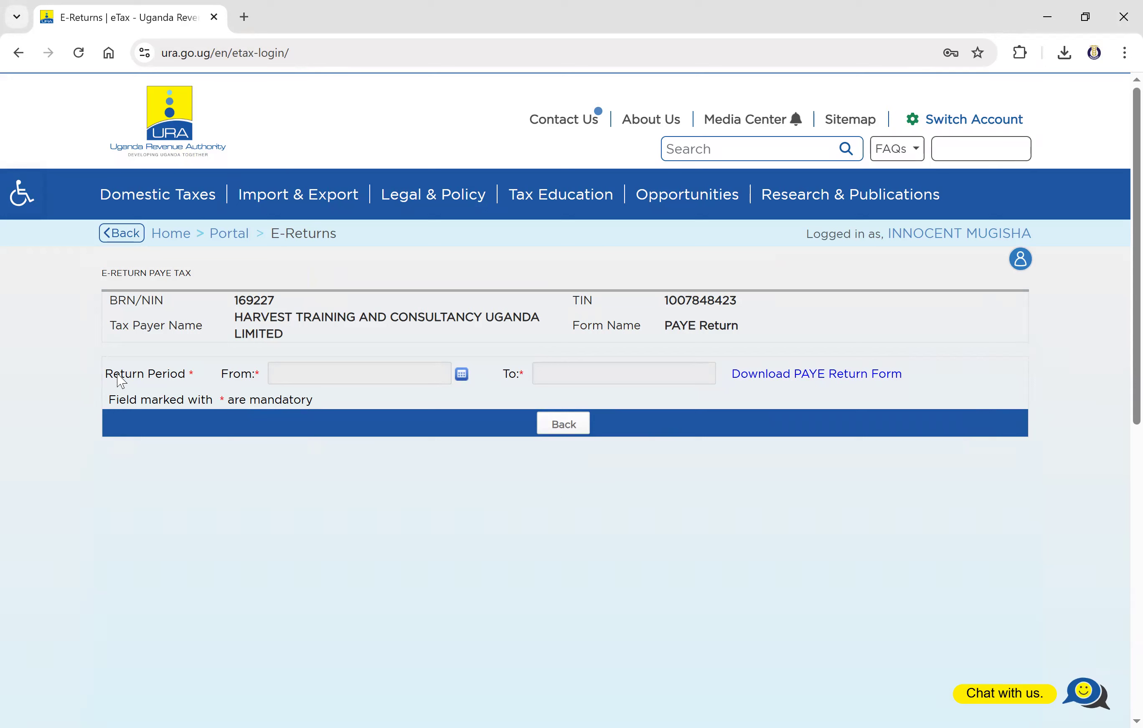
{"action": "left_click_drag", "start_coordinate": [108, 378], "coordinate": [186, 378]}
{"action": "left_click", "coordinate": [463, 376]}
{"action": "left_click", "coordinate": [332, 406]}
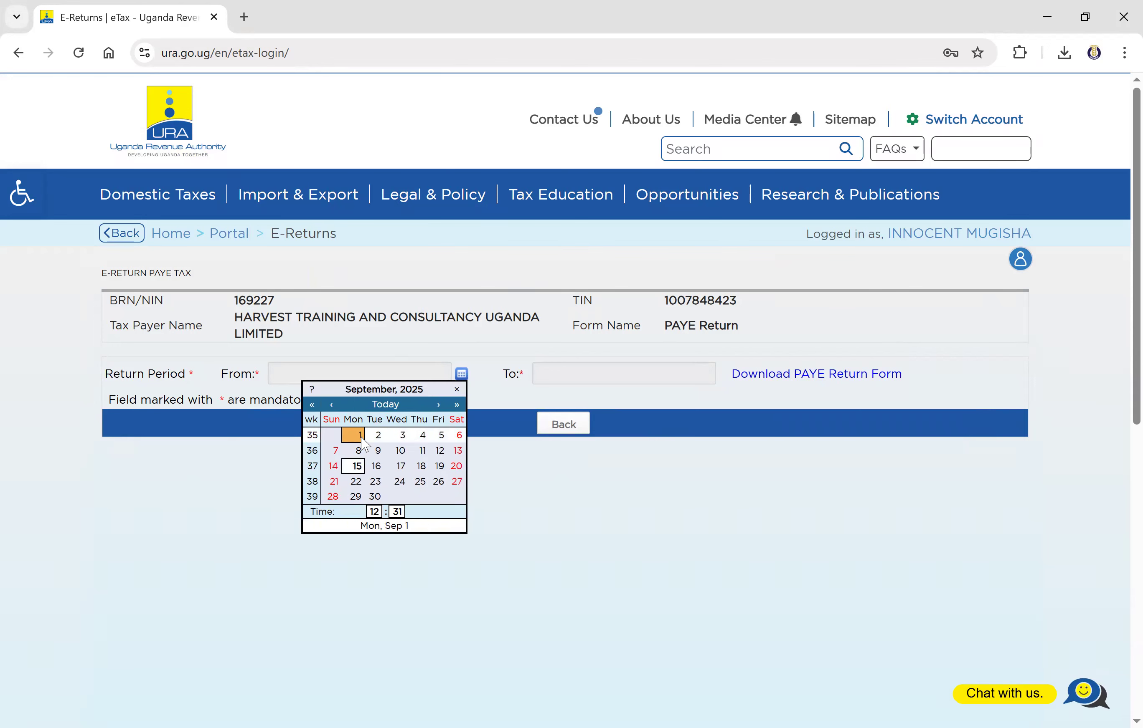
{"action": "left_click", "coordinate": [359, 435]}
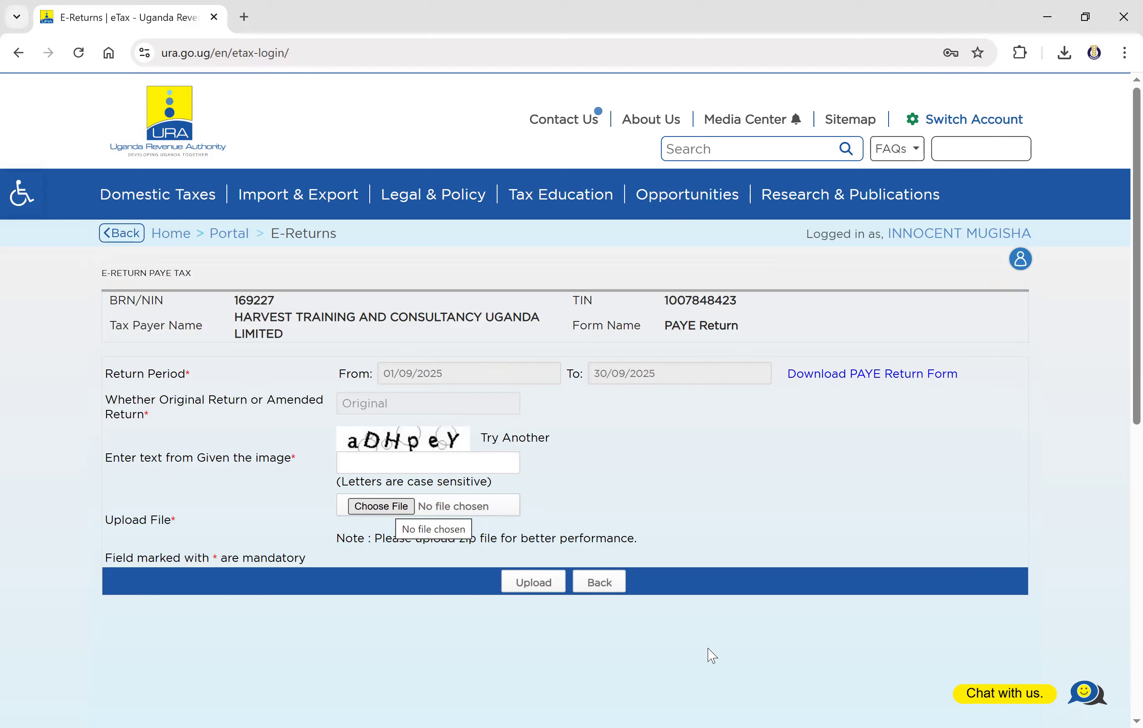
Step: Choose PAYE_Return_upload from MY DRIVE, HARVEST, ADMINISTRATION, FINANCE, TAXATION OFFICE, 2025, SEP 2025 on drive C as the return's upload file
{"action": "left_click", "coordinate": [381, 507]}
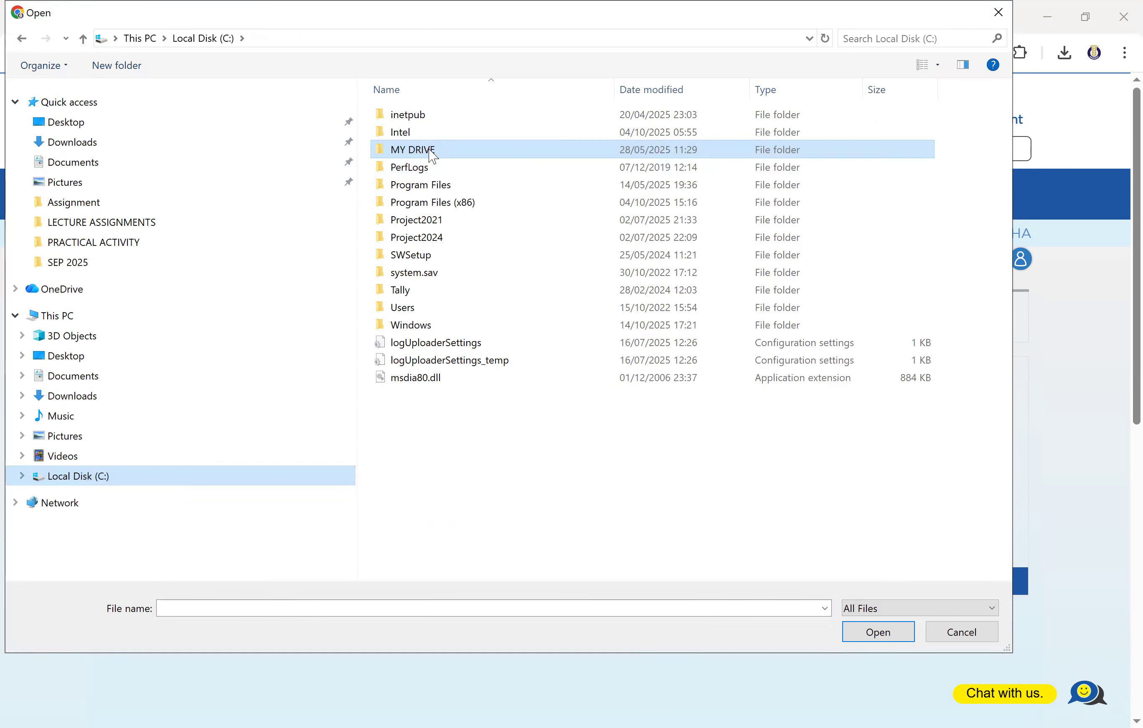
{"action": "double_click", "coordinate": [434, 152]}
{"action": "double_click", "coordinate": [430, 167]}
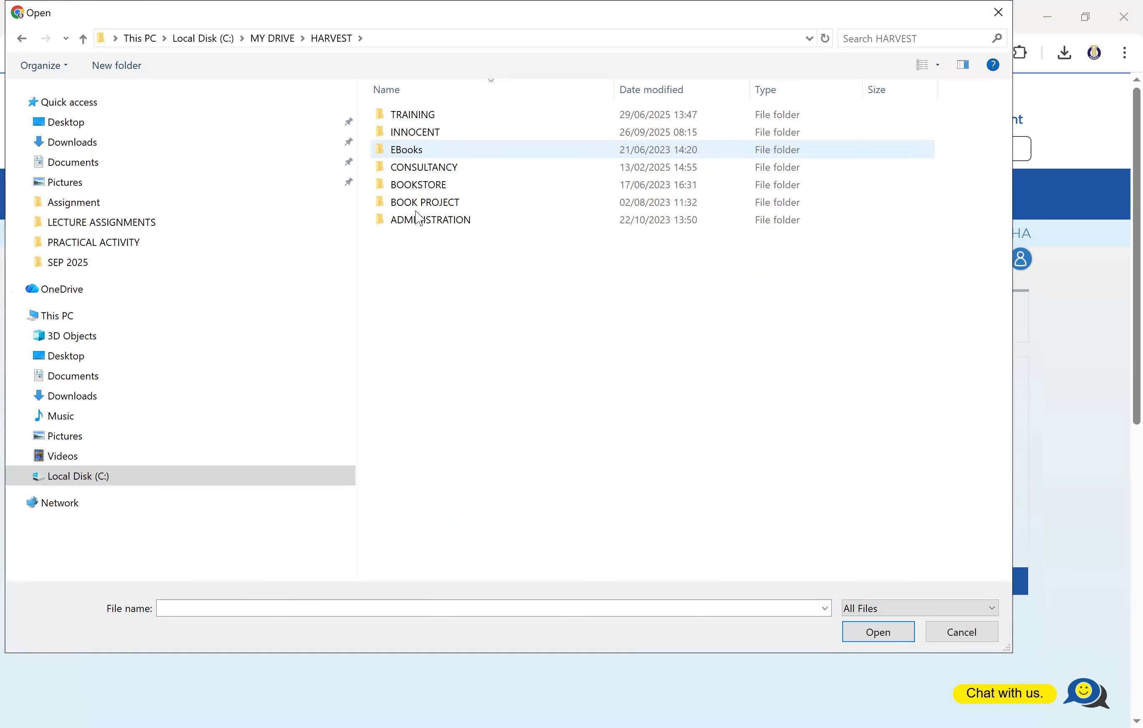
{"action": "double_click", "coordinate": [418, 221]}
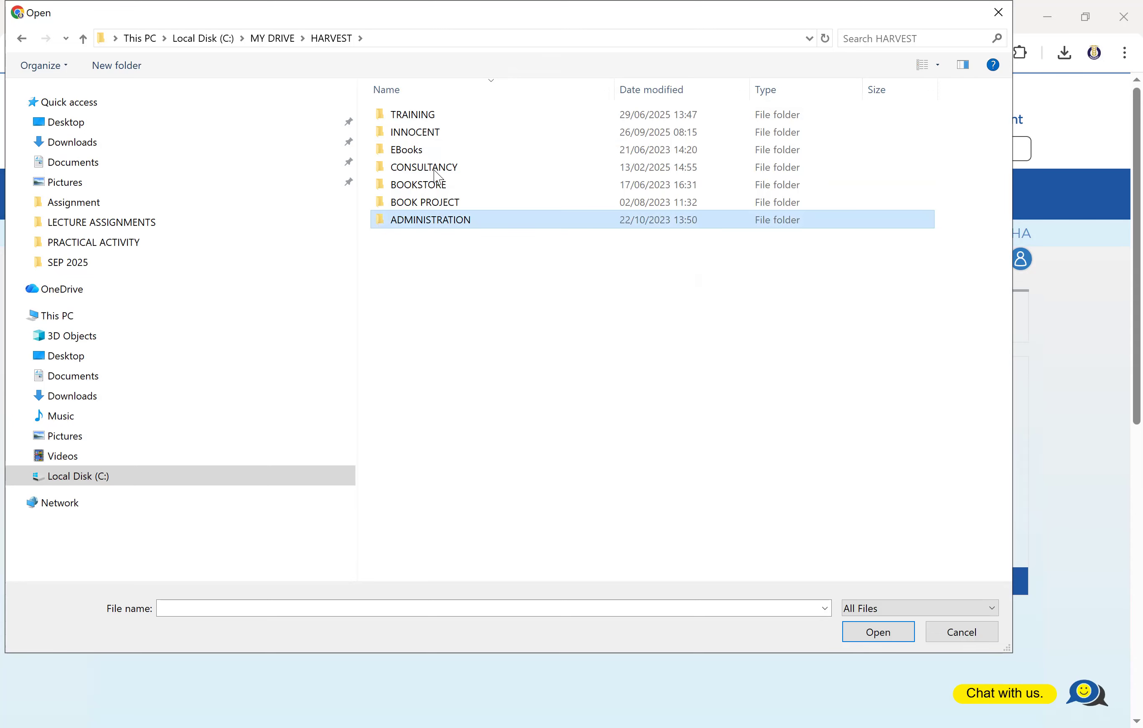
{"action": "double_click", "coordinate": [436, 152]}
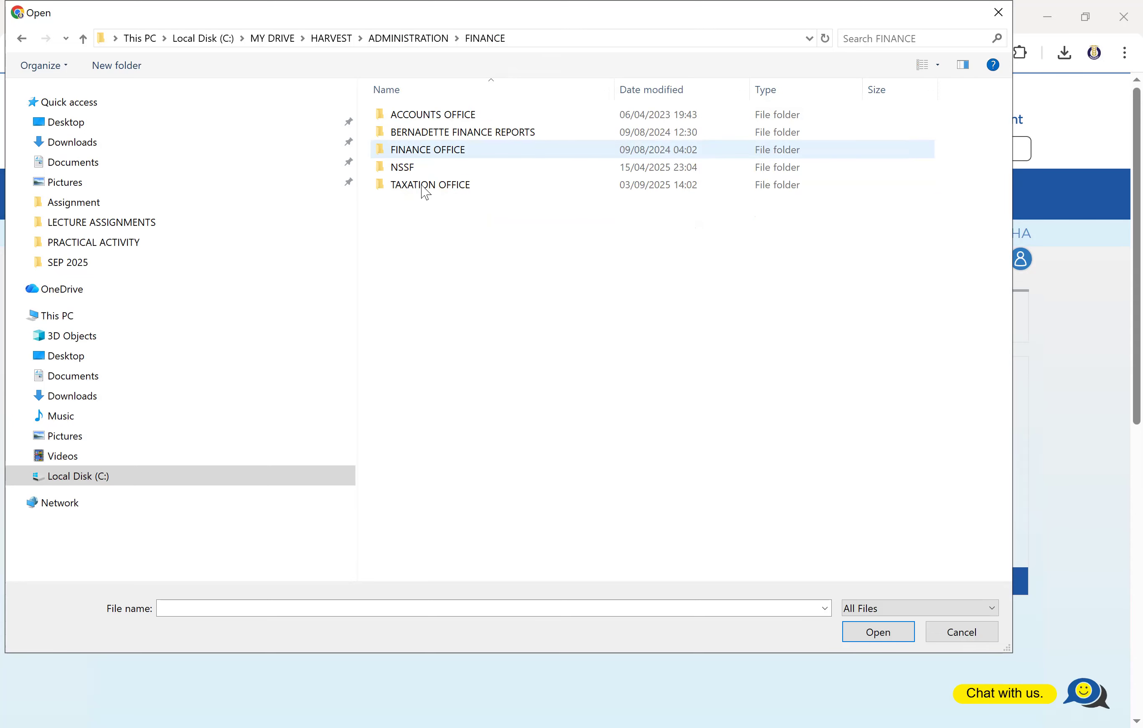
{"action": "double_click", "coordinate": [425, 187]}
{"action": "double_click", "coordinate": [413, 203]}
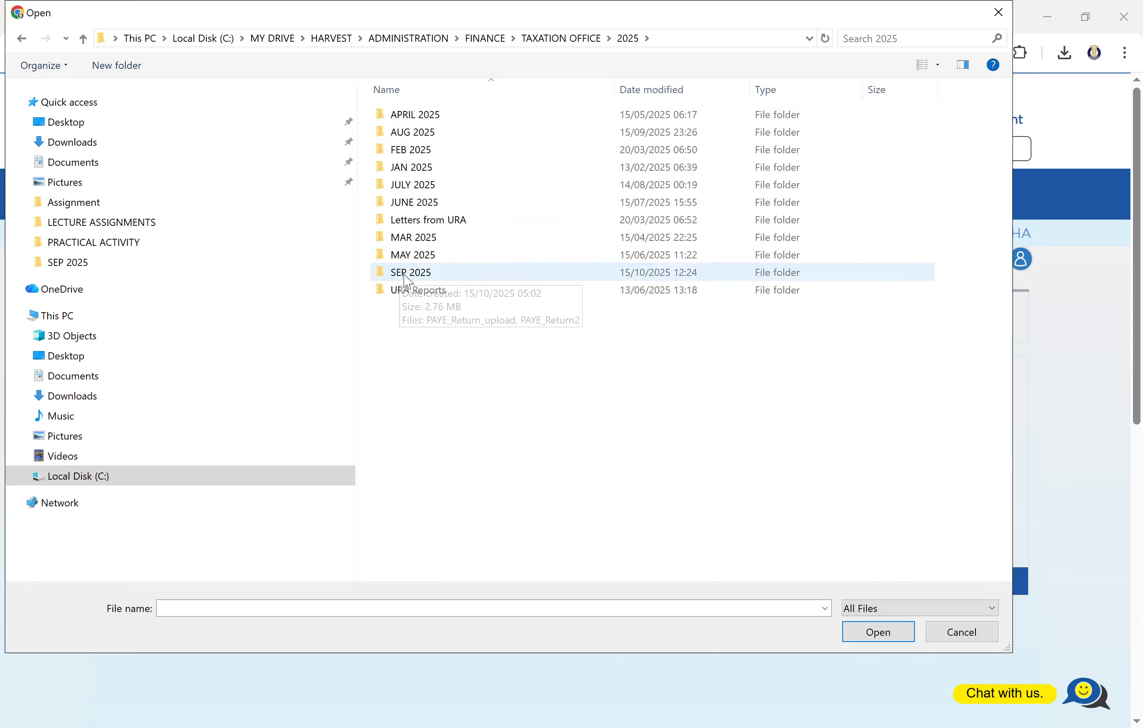
{"action": "double_click", "coordinate": [424, 278]}
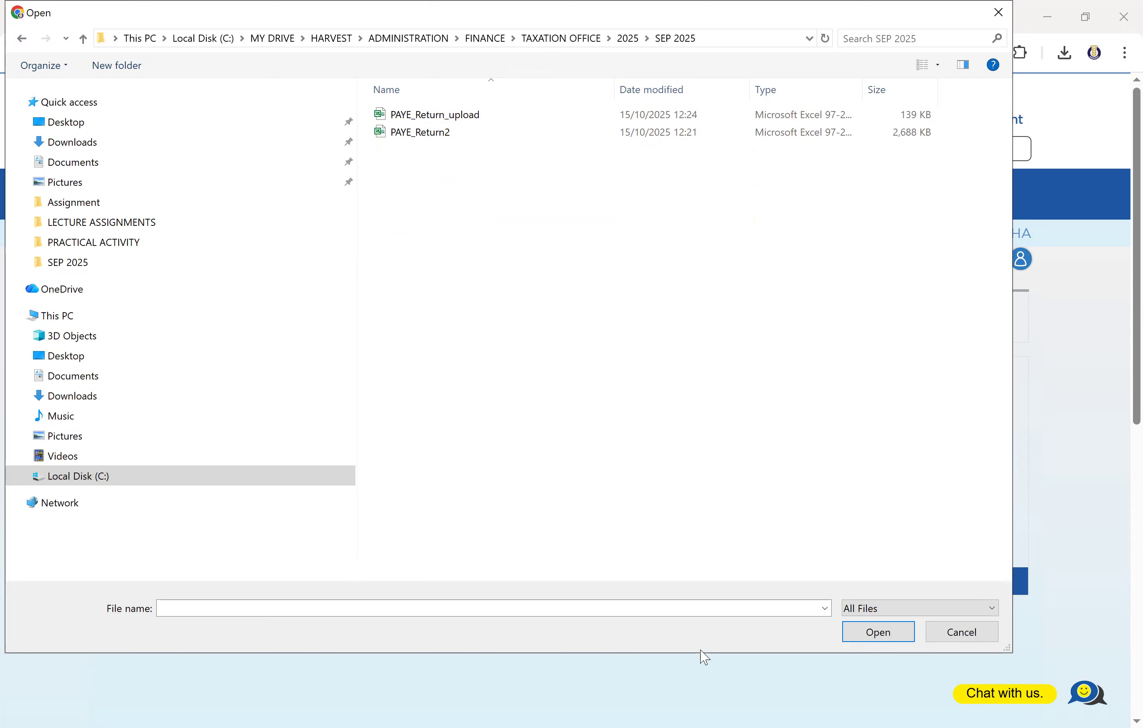
{"action": "left_click", "coordinate": [431, 135]}
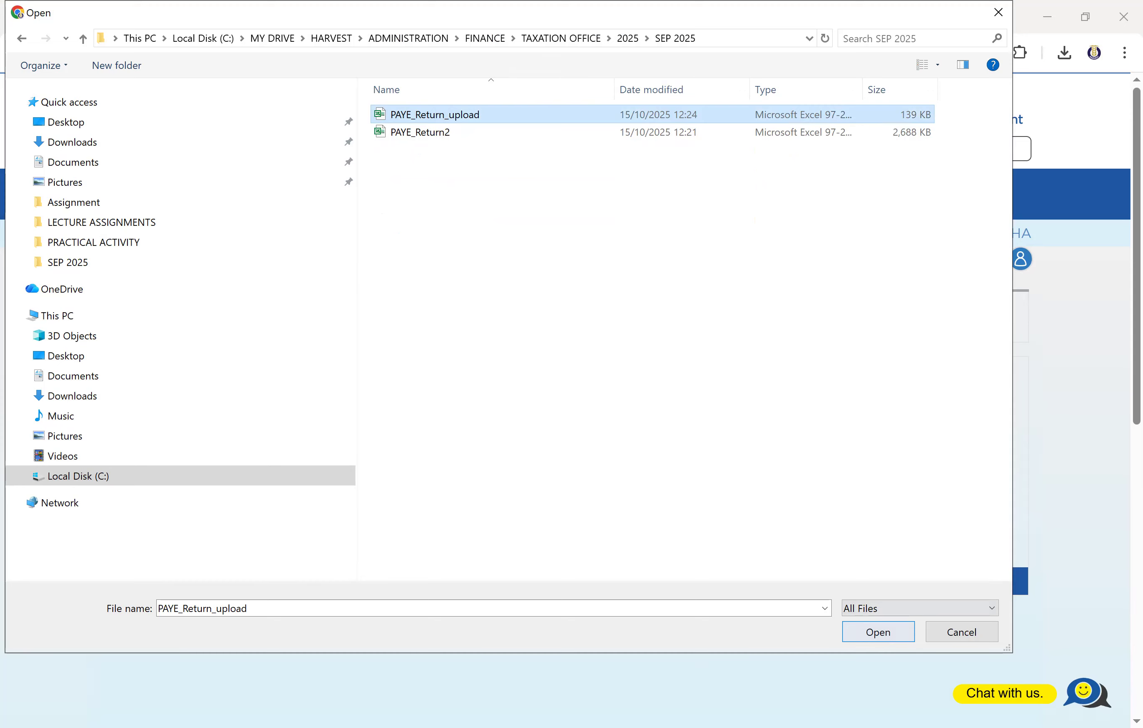
{"action": "key", "text": "Return"}
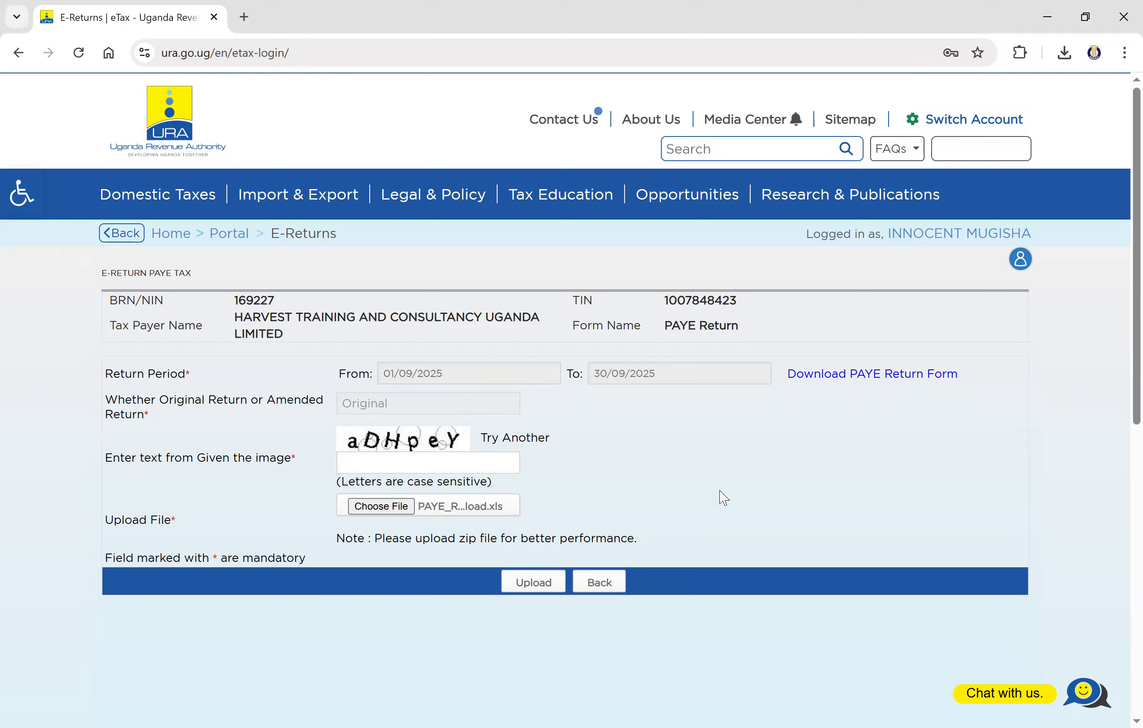
Step: Enter the displayed captcha text, upload the PAYE return file, and submit the return, confirming both submission prompts
{"action": "type", "text": "aDHpeY"}
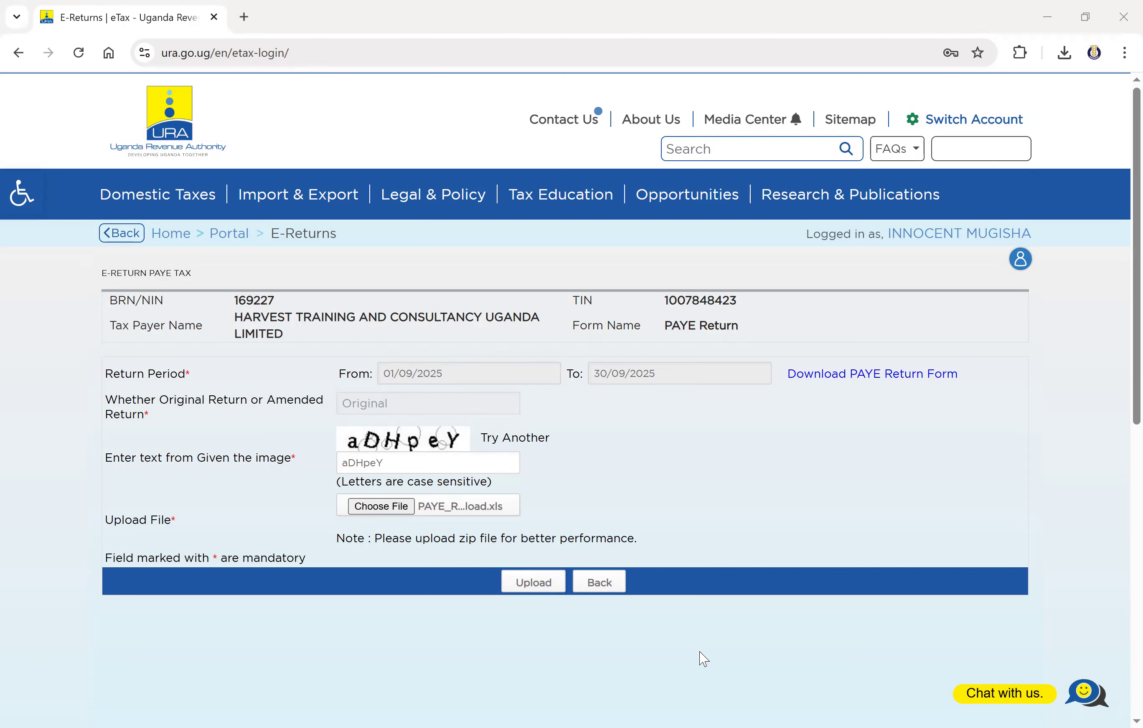
{"action": "left_click", "coordinate": [532, 586]}
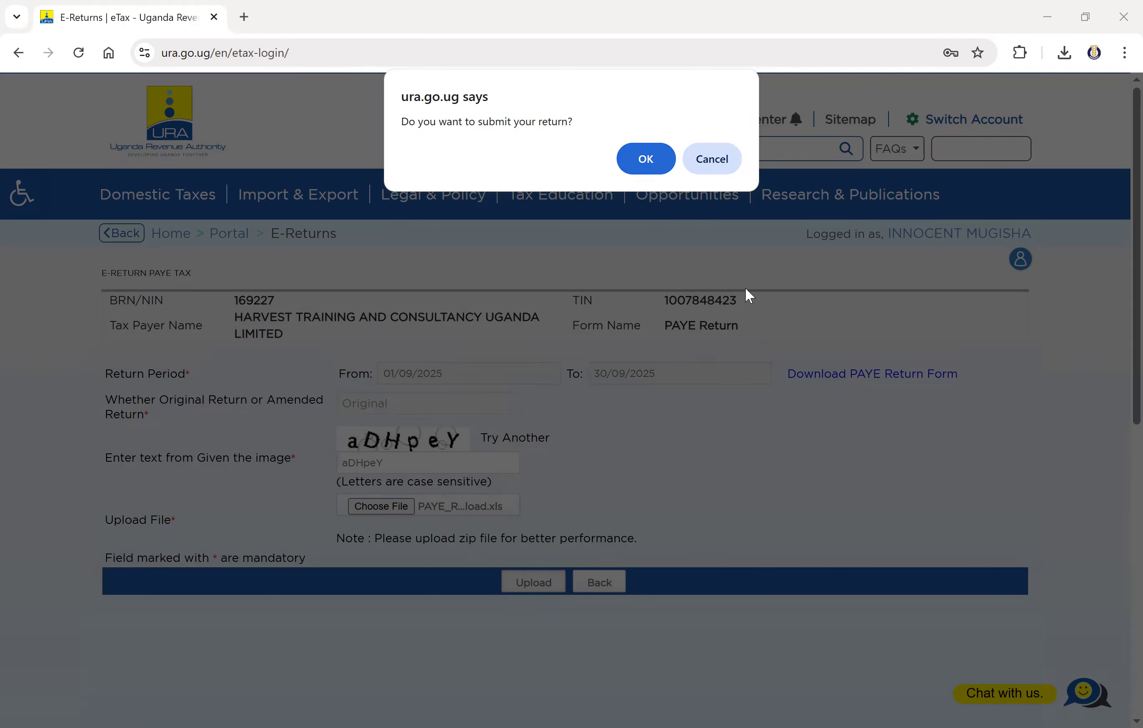
{"action": "key", "text": "Return"}
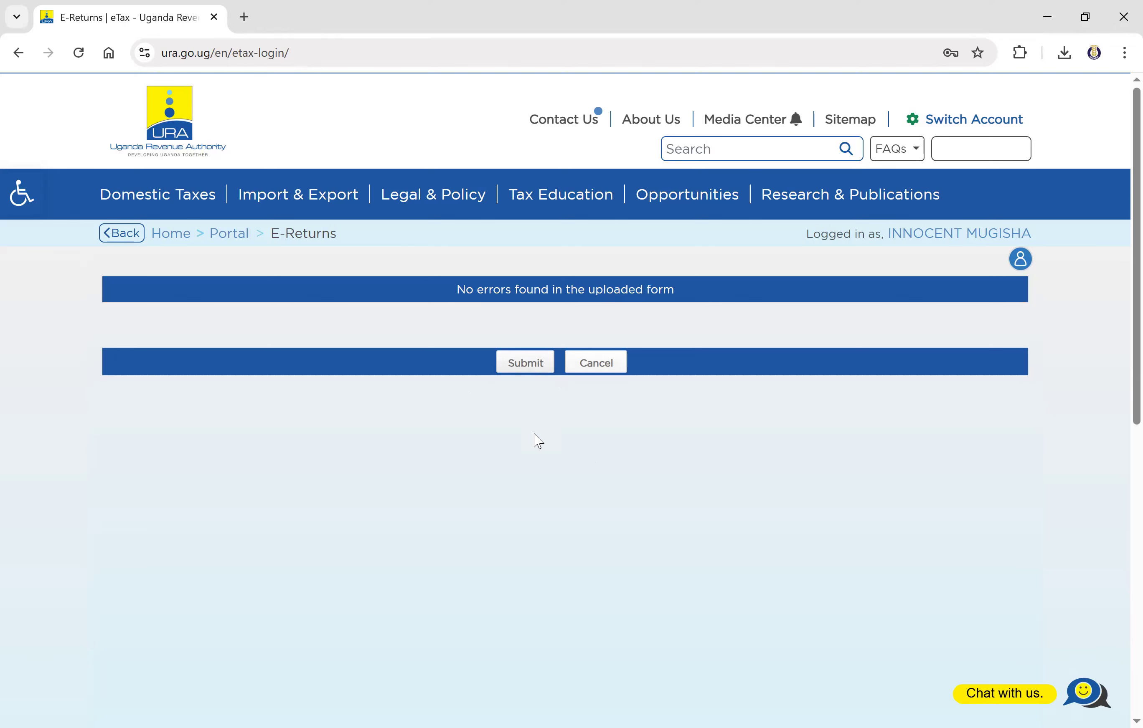
{"action": "left_click", "coordinate": [523, 368]}
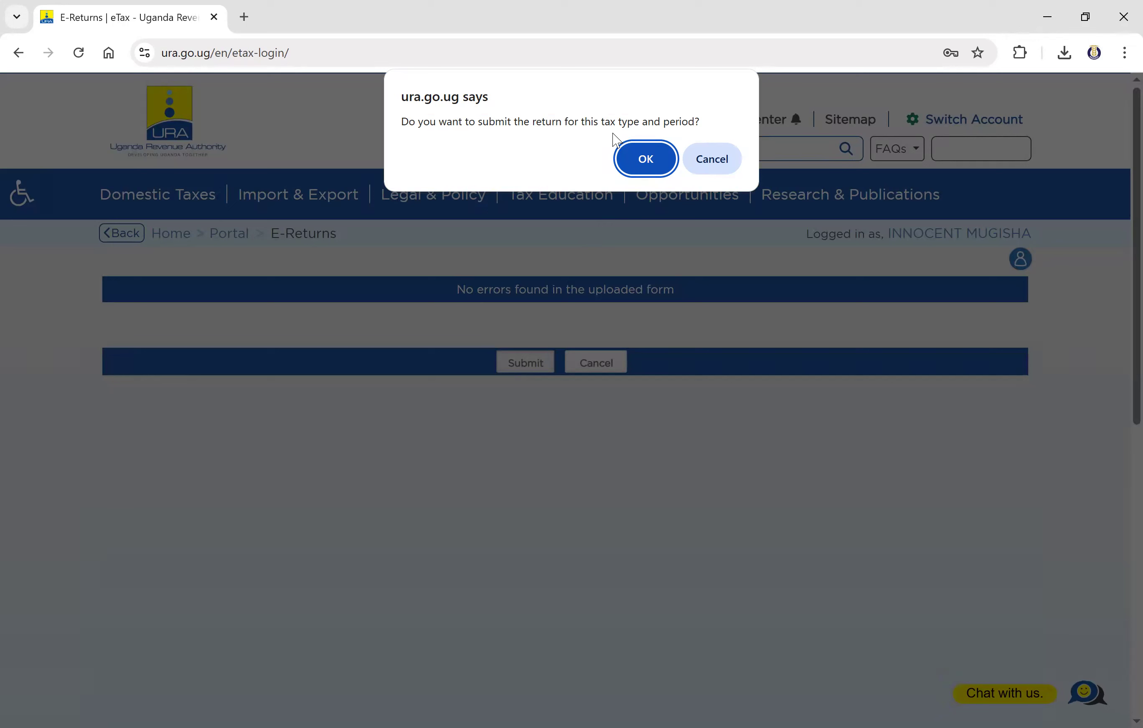
{"action": "left_click", "coordinate": [646, 159]}
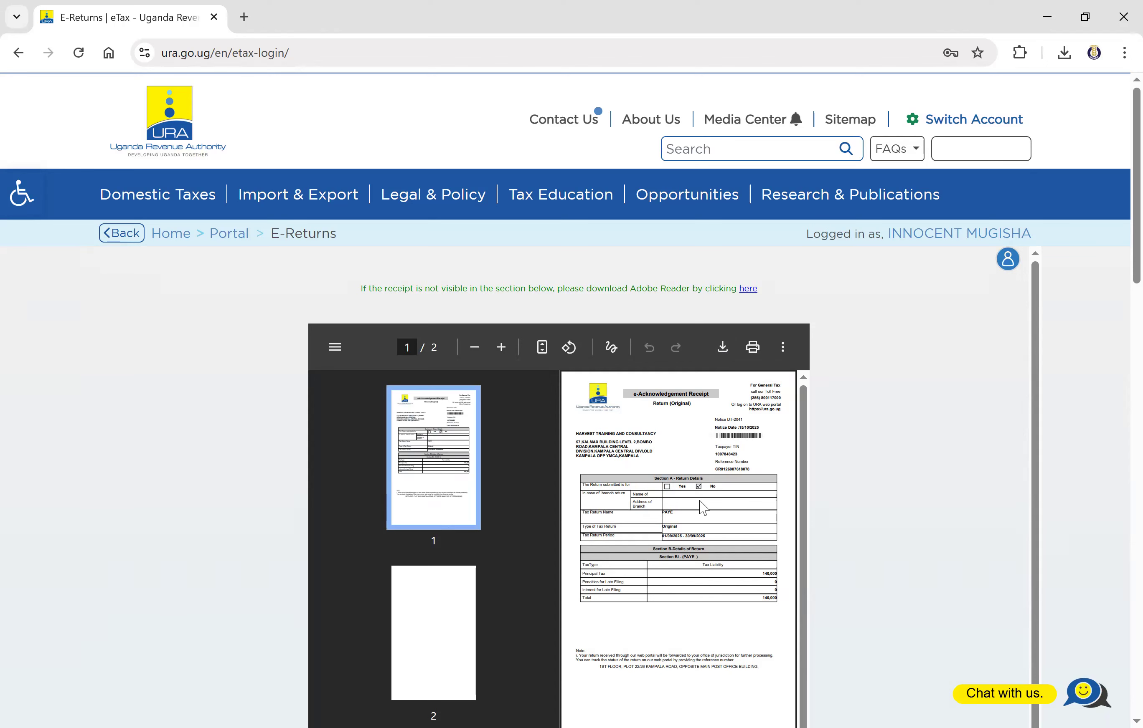
Step: Look through the submitted return's documents and download the payment registration slip and the e-Acknowledgement Receipt
{"action": "scroll", "coordinate": [704, 508], "scroll_direction": "down", "scroll_amount": 3}
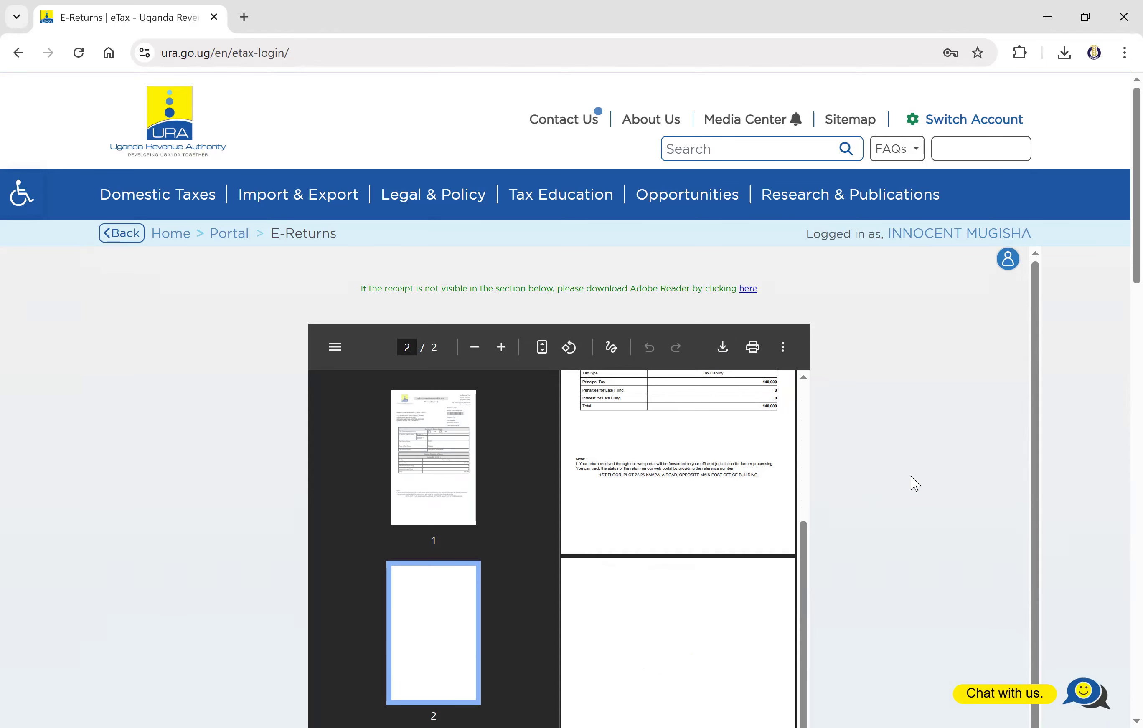
{"action": "scroll", "coordinate": [923, 483], "scroll_direction": "down", "scroll_amount": 2}
{"action": "scroll", "coordinate": [921, 481], "scroll_direction": "up", "scroll_amount": 2}
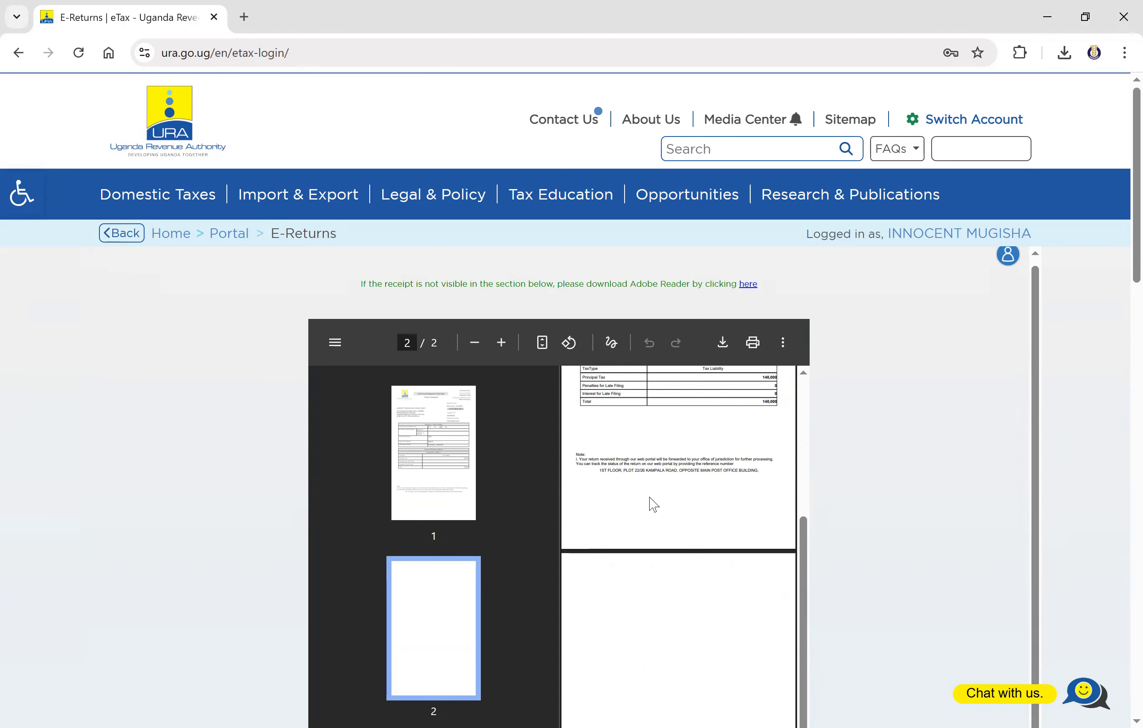
{"action": "scroll", "coordinate": [654, 505], "scroll_direction": "down", "scroll_amount": 8}
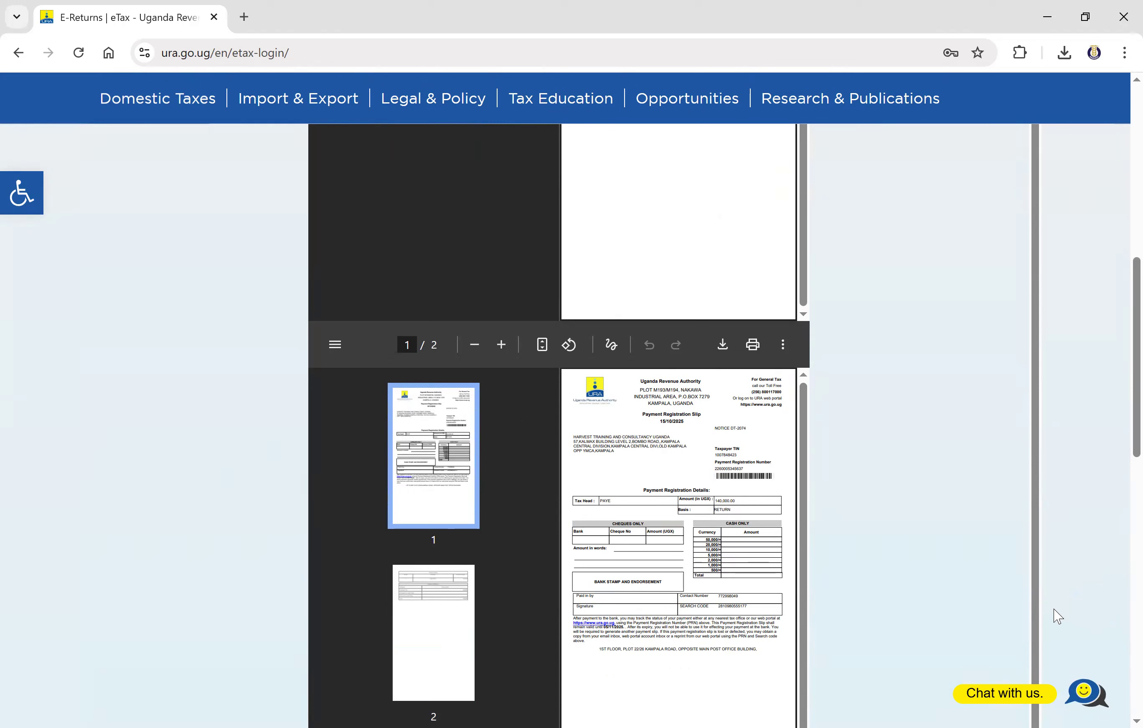
{"action": "left_click", "coordinate": [722, 344]}
{"action": "scroll", "coordinate": [715, 511], "scroll_direction": "up", "scroll_amount": 1}
{"action": "scroll", "coordinate": [702, 516], "scroll_direction": "up", "scroll_amount": 8}
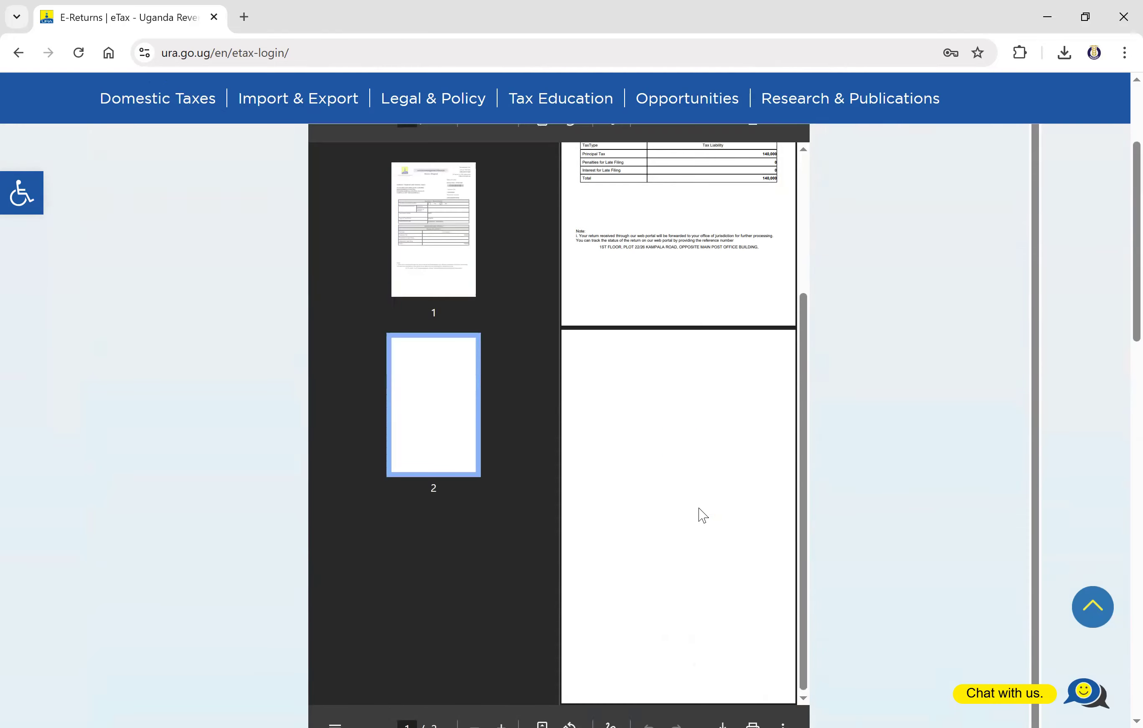
{"action": "scroll", "coordinate": [702, 516], "scroll_direction": "up", "scroll_amount": 5}
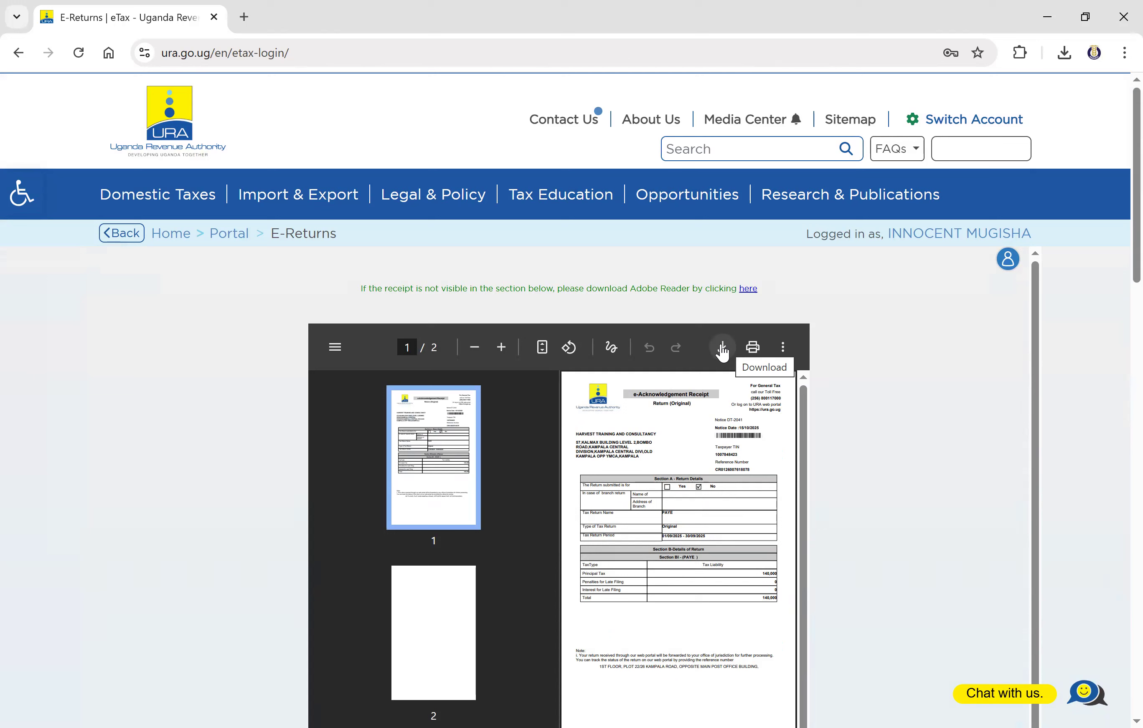
{"action": "left_click", "coordinate": [723, 351]}
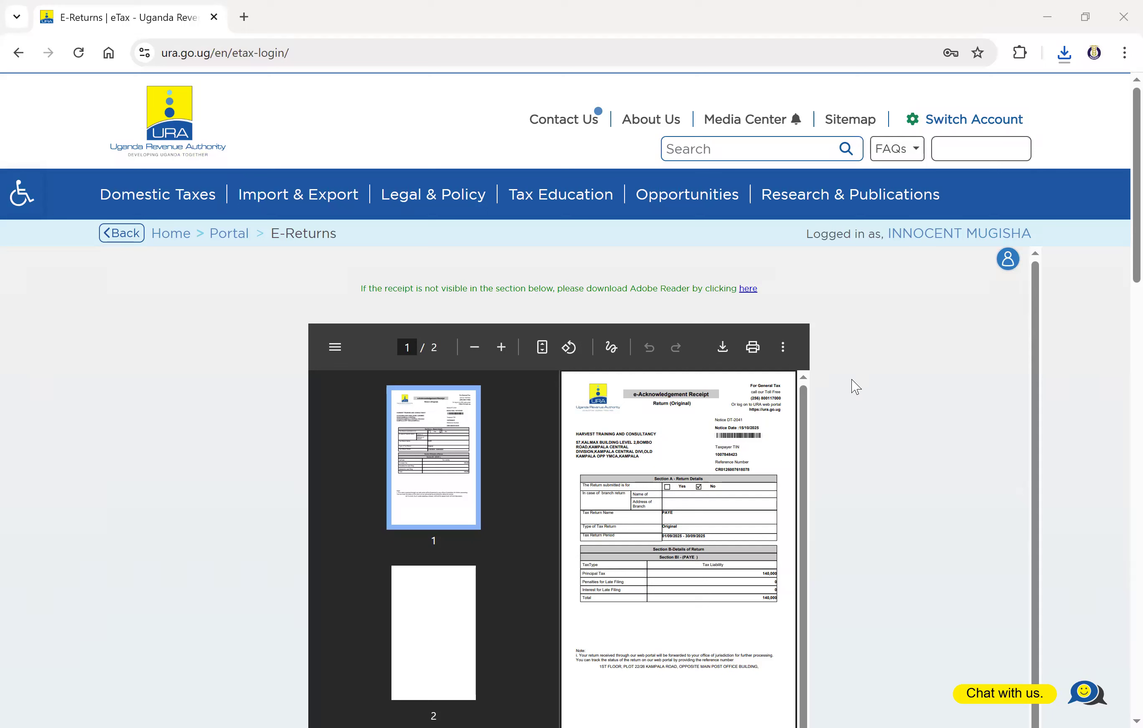
Step: Log out of the URA portal and confirm the logout request
{"action": "scroll", "coordinate": [783, 477], "scroll_direction": "down", "scroll_amount": 5}
{"action": "scroll", "coordinate": [783, 477], "scroll_direction": "up", "scroll_amount": 5}
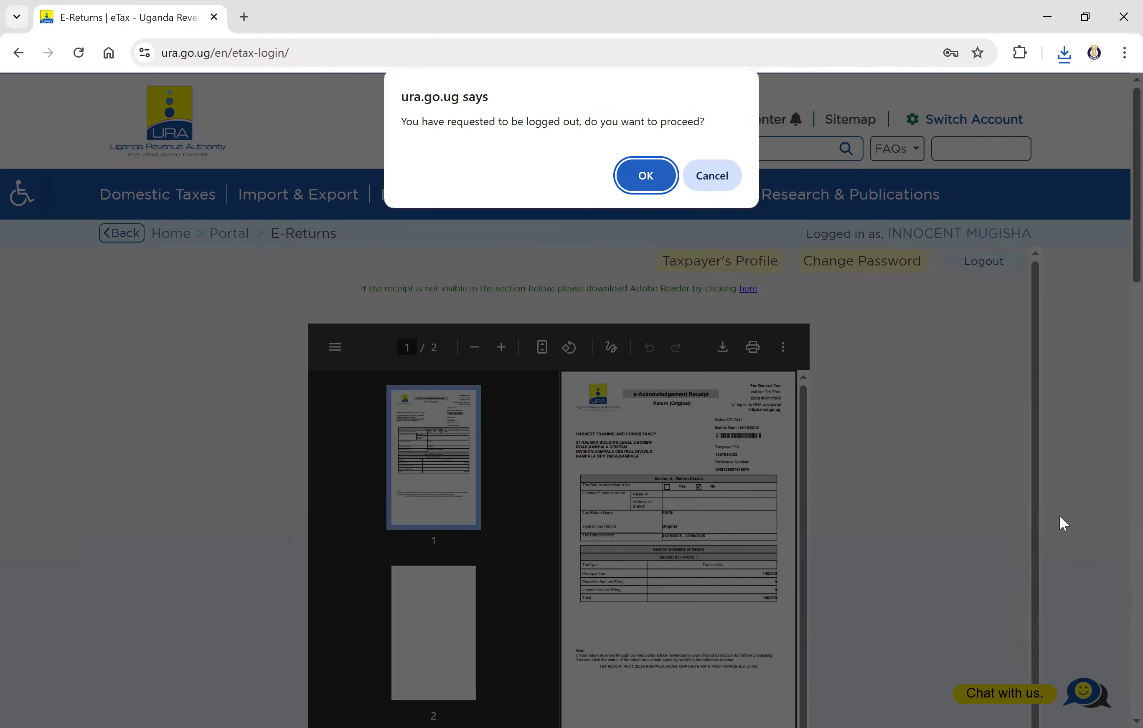
{"action": "key", "text": "Return"}
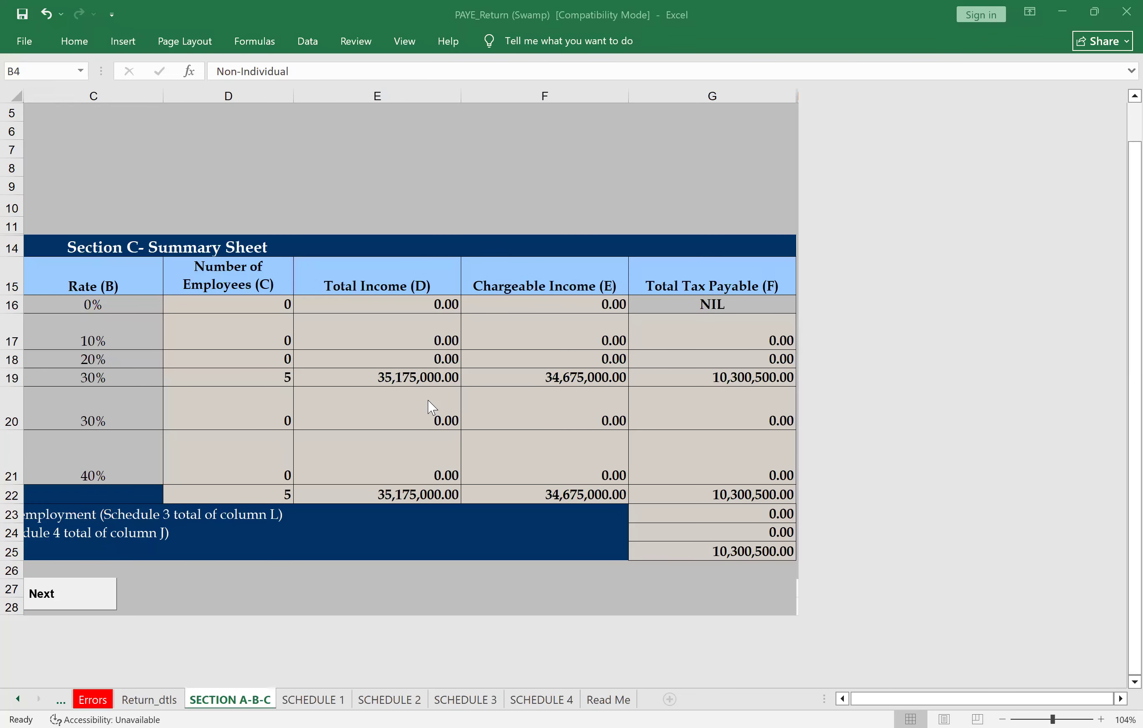
Step: Examine the SECTION A-B-C sheet's summary in the PAYE_Return (Swamp) workbook, and switch to the e-Acknowledgement Receipt PDF
{"action": "scroll", "coordinate": [433, 408], "scroll_direction": "left", "scroll_amount": 2}
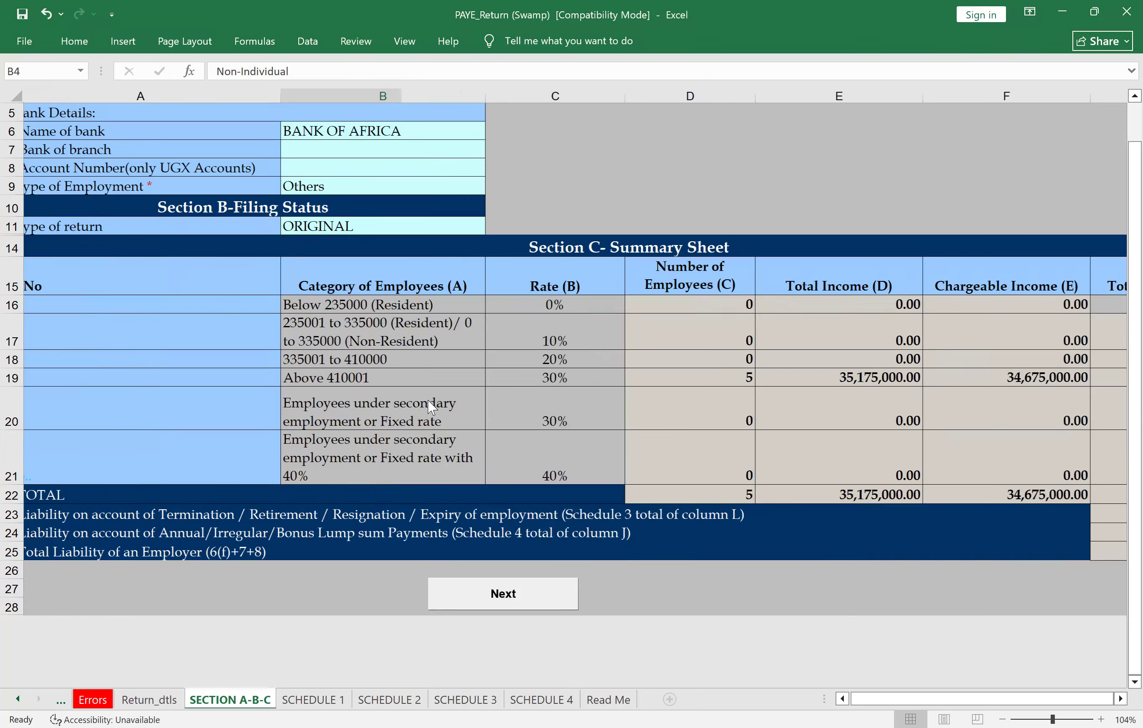
{"action": "scroll", "coordinate": [431, 408], "scroll_direction": "left", "scroll_amount": 1}
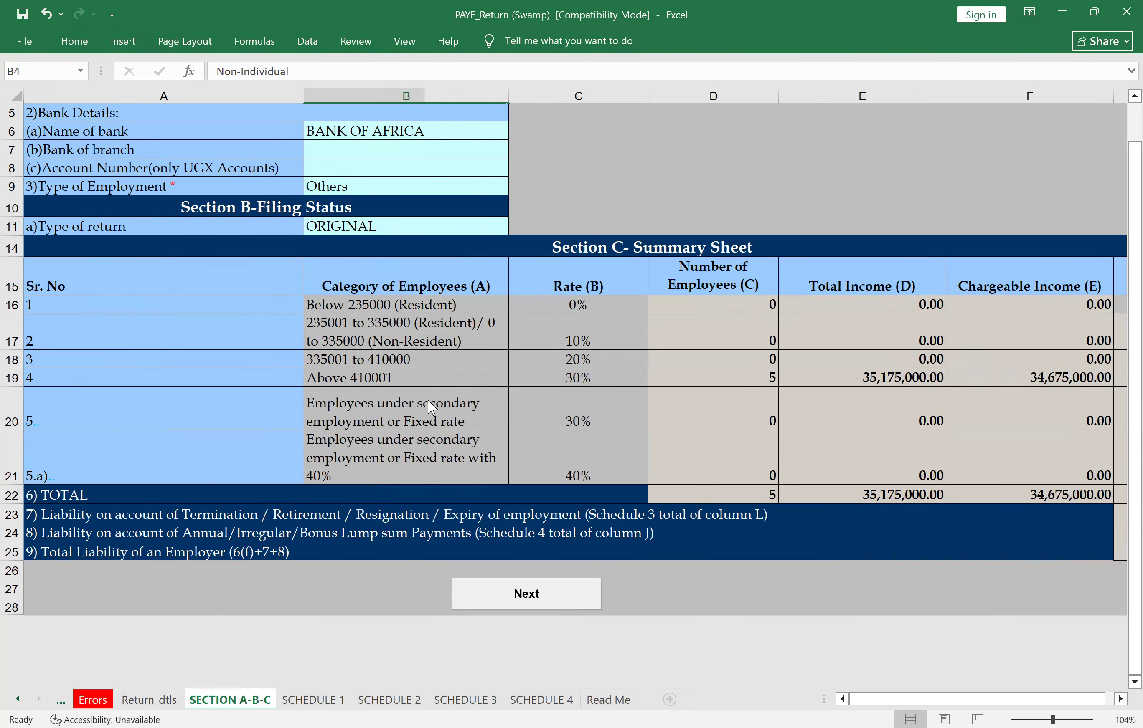
{"action": "scroll", "coordinate": [428, 400], "scroll_direction": "up", "scroll_amount": 2}
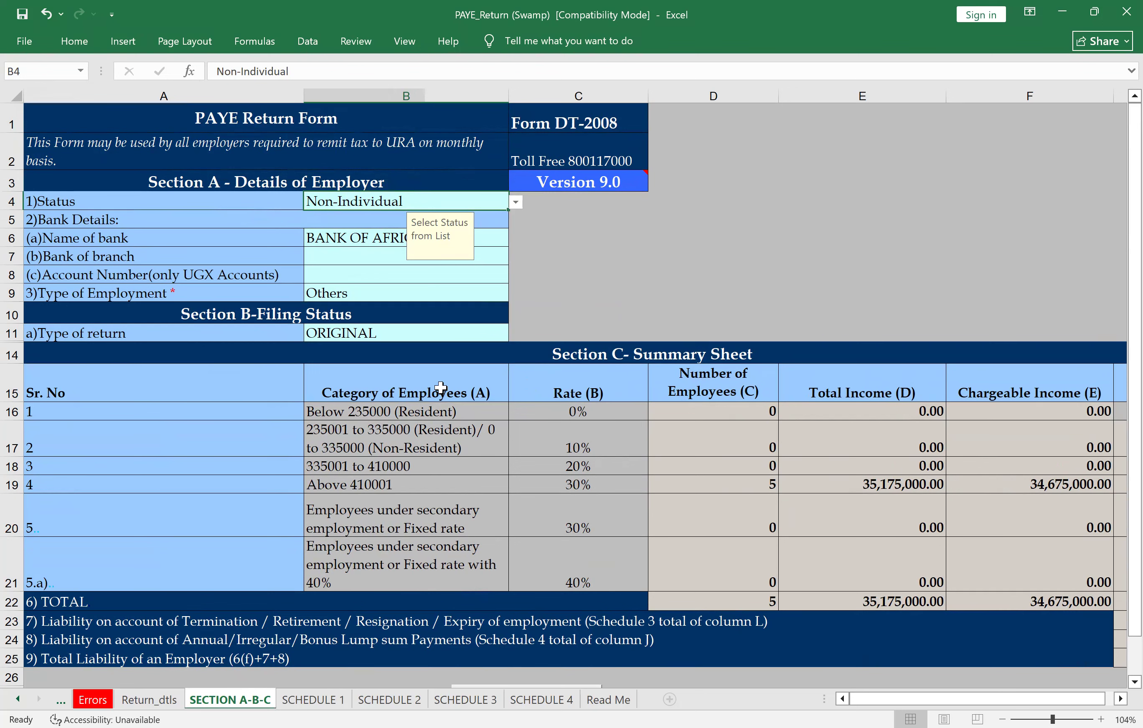
{"action": "scroll", "coordinate": [440, 387], "scroll_direction": "right", "scroll_amount": 3}
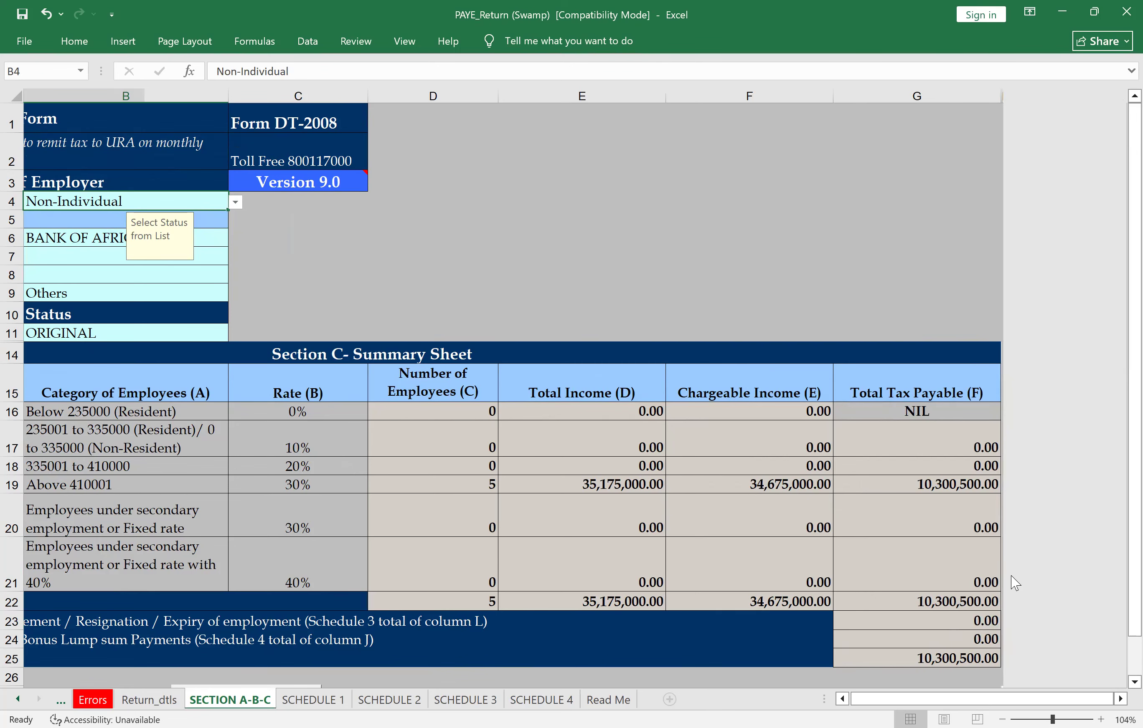
{"action": "scroll", "coordinate": [1014, 583], "scroll_direction": "up", "scroll_amount": 4}
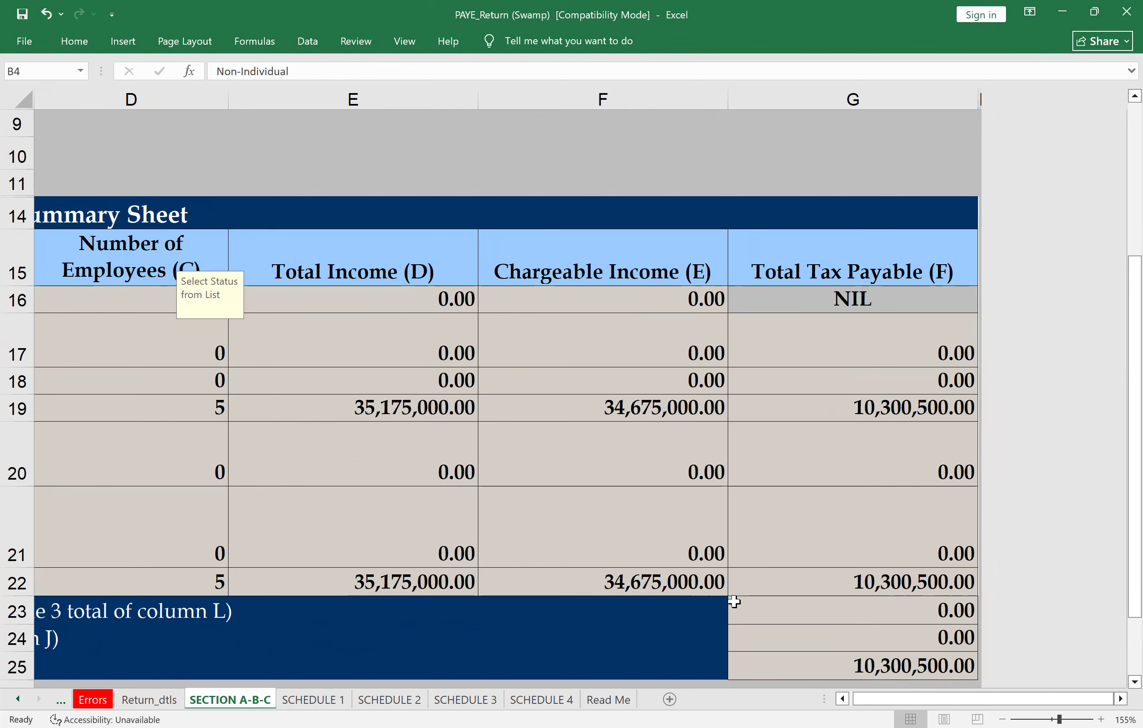
{"action": "key", "text": "alt+Tab"}
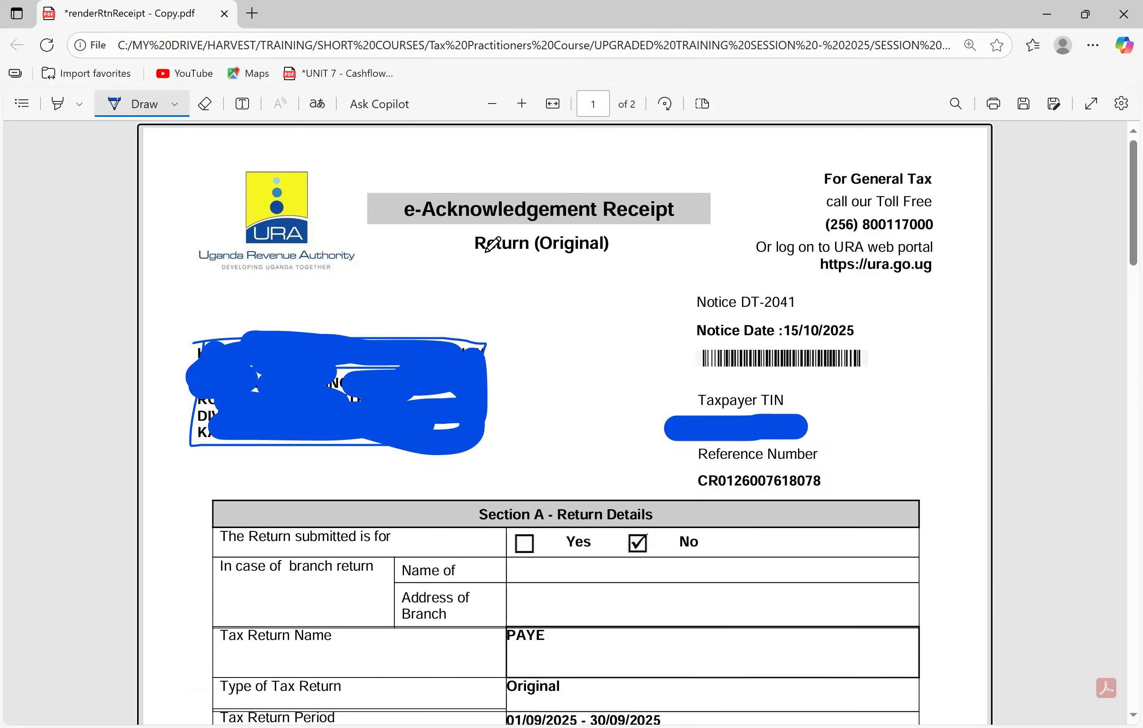
{"action": "left_click_drag", "start_coordinate": [417, 223], "coordinate": [674, 222]}
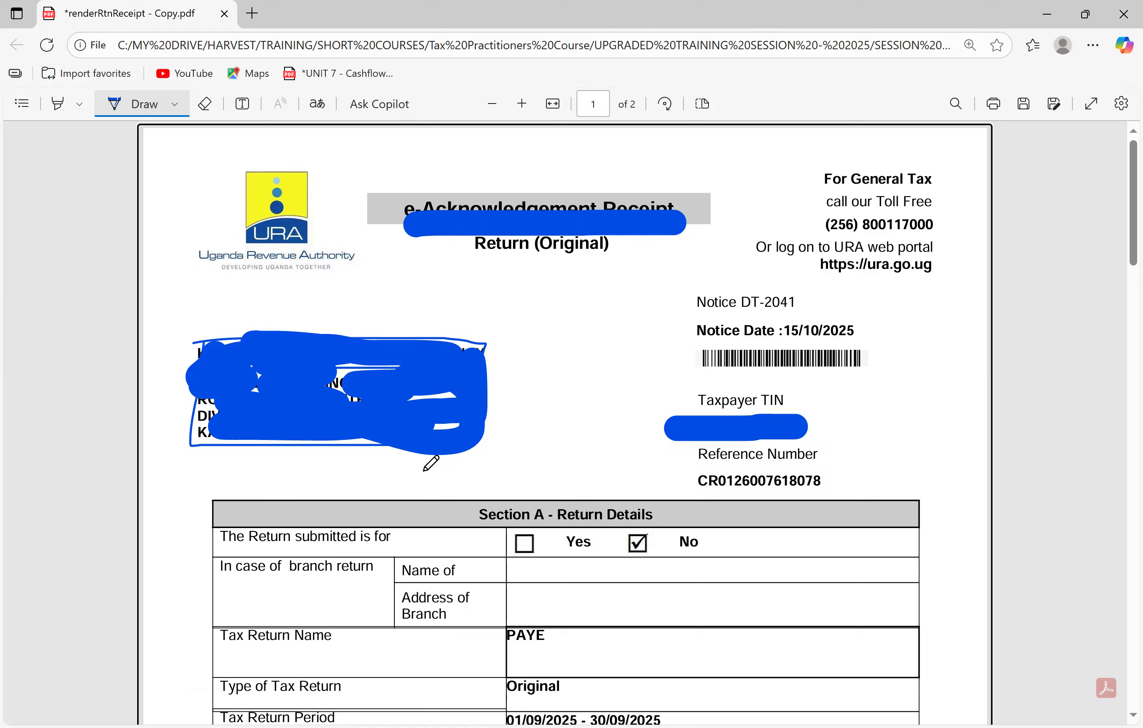
{"action": "left_click", "coordinate": [205, 104]}
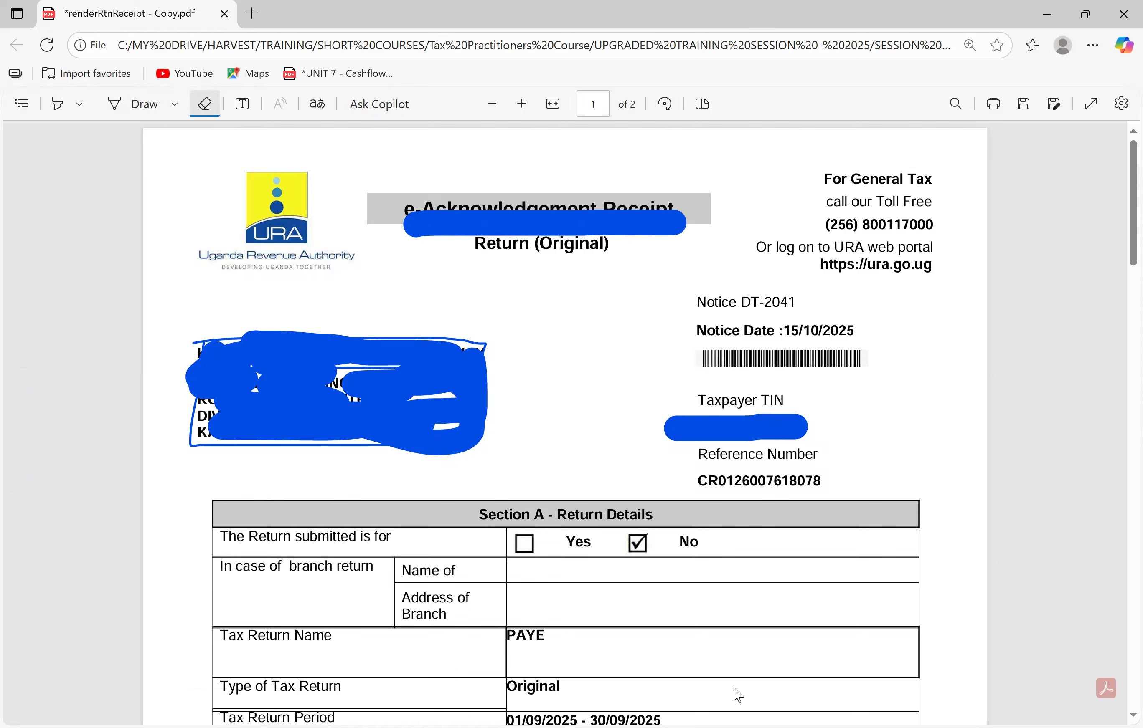
{"action": "key", "text": "ctrl+z"}
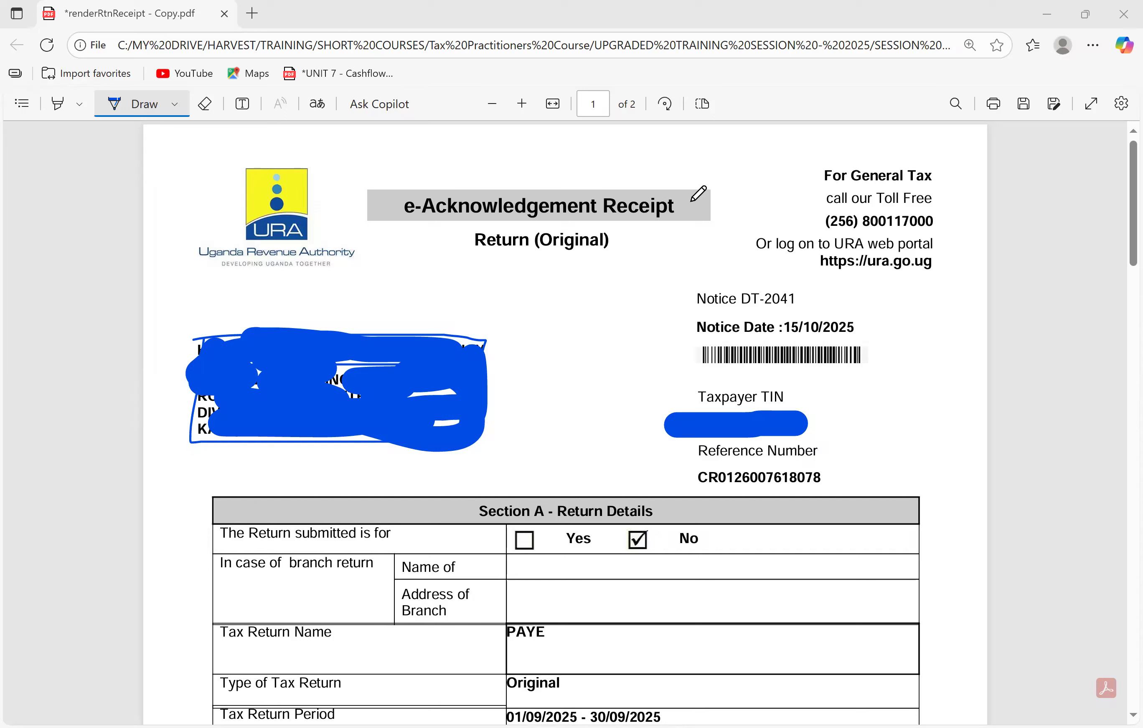
Step: Draw a tick beside the e-Acknowledgement Receipt title and a double underline beneath Return (Original)
{"action": "left_click_drag", "start_coordinate": [697, 206], "coordinate": [728, 196]}
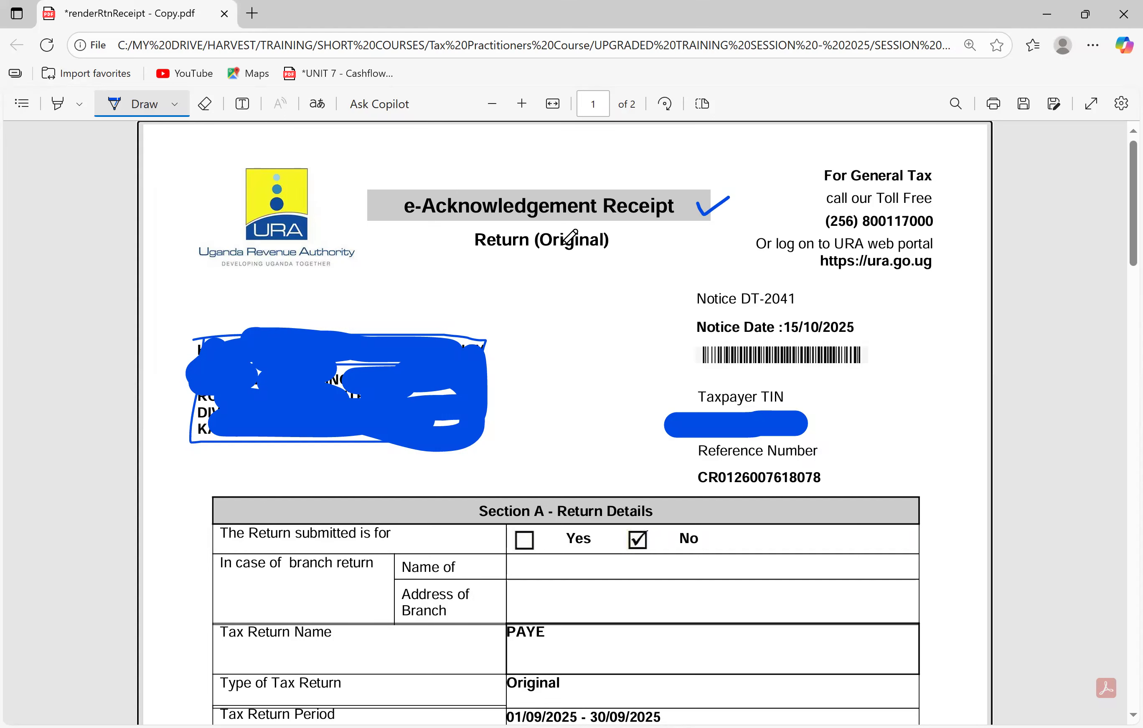
{"action": "left_click_drag", "start_coordinate": [507, 254], "coordinate": [581, 255]}
{"action": "left_click_drag", "start_coordinate": [503, 260], "coordinate": [578, 260]}
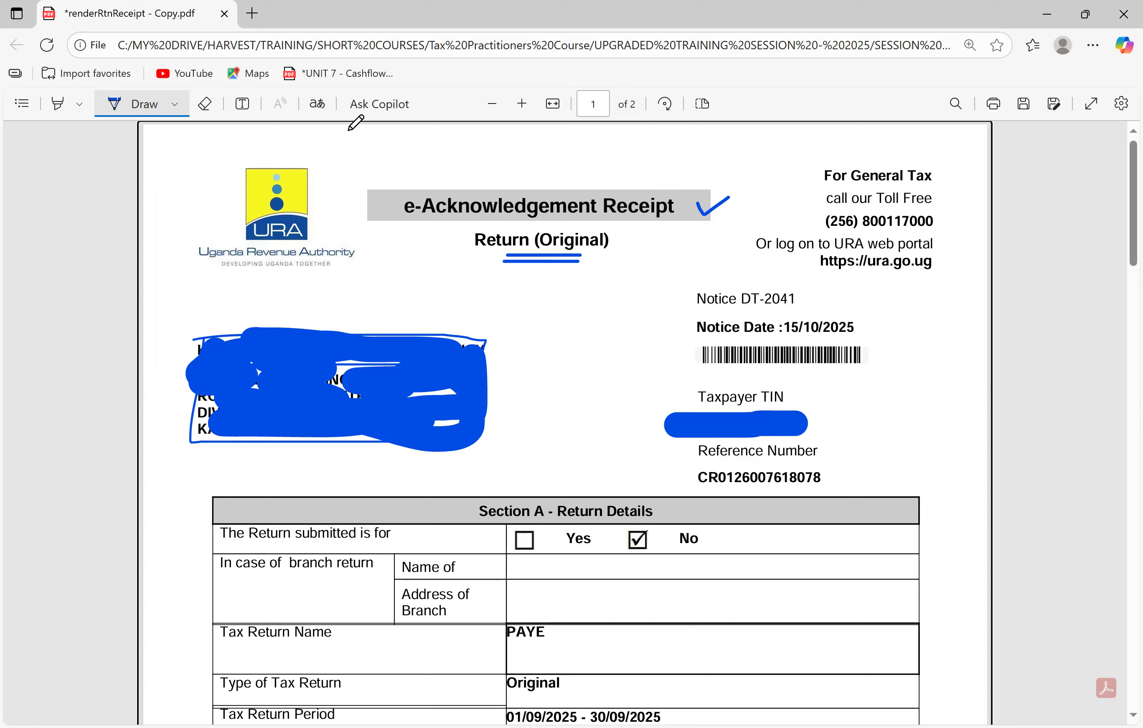
Step: Underline the notice date and the reference number, and draw ticks beside the Taxpayer TIN and the taxpayer's address block
{"action": "mouse_move", "coordinate": [778, 340]}
{"action": "left_mouse_down"}
{"action": "mouse_move", "coordinate": [851, 341]}
{"action": "mouse_move", "coordinate": [835, 305]}
{"action": "mouse_move", "coordinate": [856, 295]}
{"action": "left_mouse_up"}
{"action": "scroll", "coordinate": [882, 396], "scroll_direction": "down", "scroll_amount": 2}
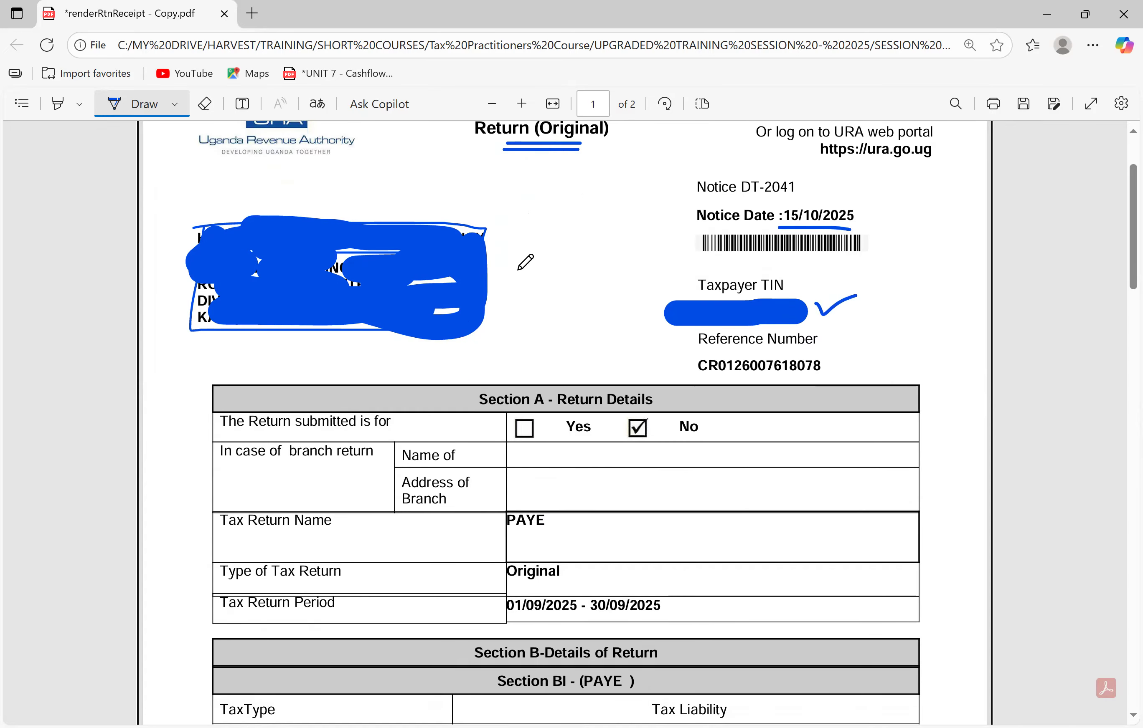
{"action": "left_click_drag", "start_coordinate": [501, 255], "coordinate": [534, 235]}
{"action": "scroll", "coordinate": [654, 397], "scroll_direction": "down", "scroll_amount": 1}
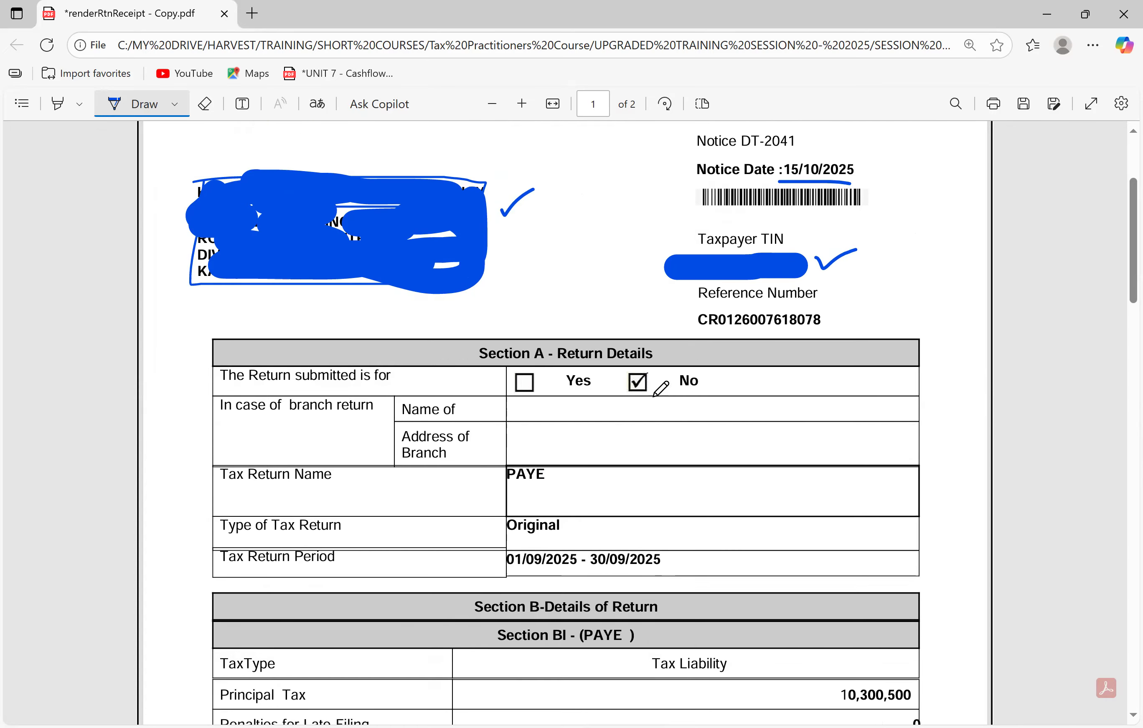
{"action": "scroll", "coordinate": [654, 396], "scroll_direction": "down", "scroll_amount": 1}
{"action": "left_click_drag", "start_coordinate": [690, 267], "coordinate": [837, 267]}
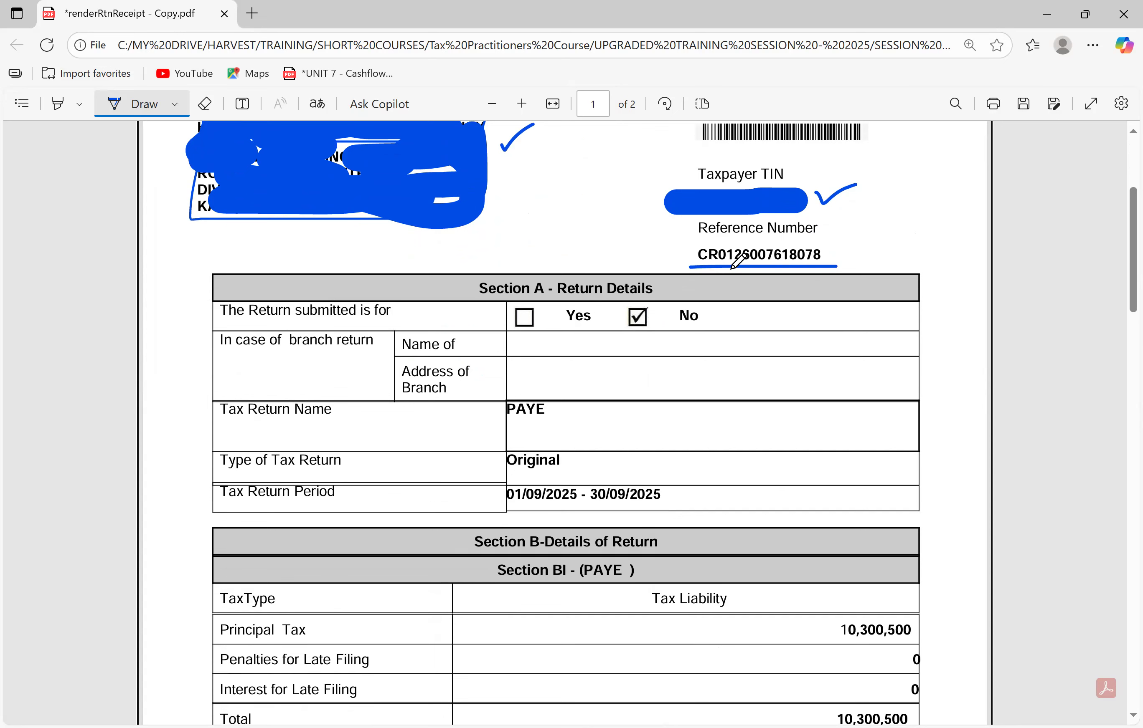
Step: Underline Type of Tax Return and its value Original, and Tax Return Name and its value PAYE, in Section A
{"action": "scroll", "coordinate": [671, 424], "scroll_direction": "down", "scroll_amount": 2}
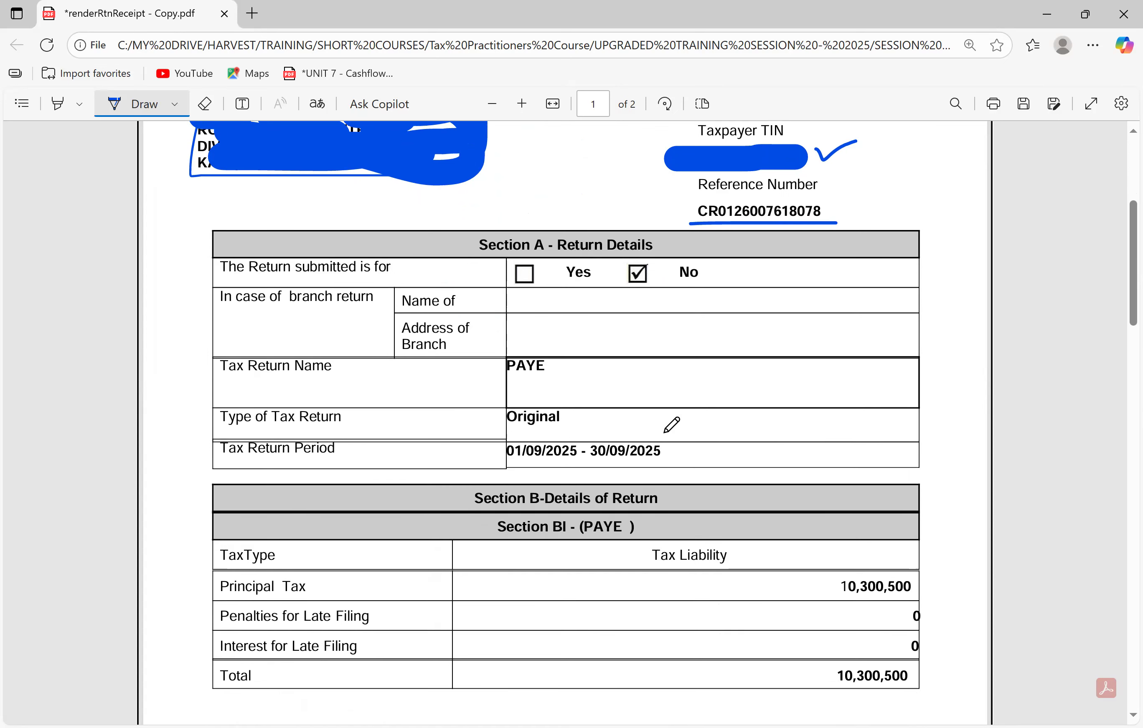
{"action": "left_click_drag", "start_coordinate": [219, 360], "coordinate": [345, 360]}
{"action": "left_click_drag", "start_coordinate": [497, 363], "coordinate": [572, 362]}
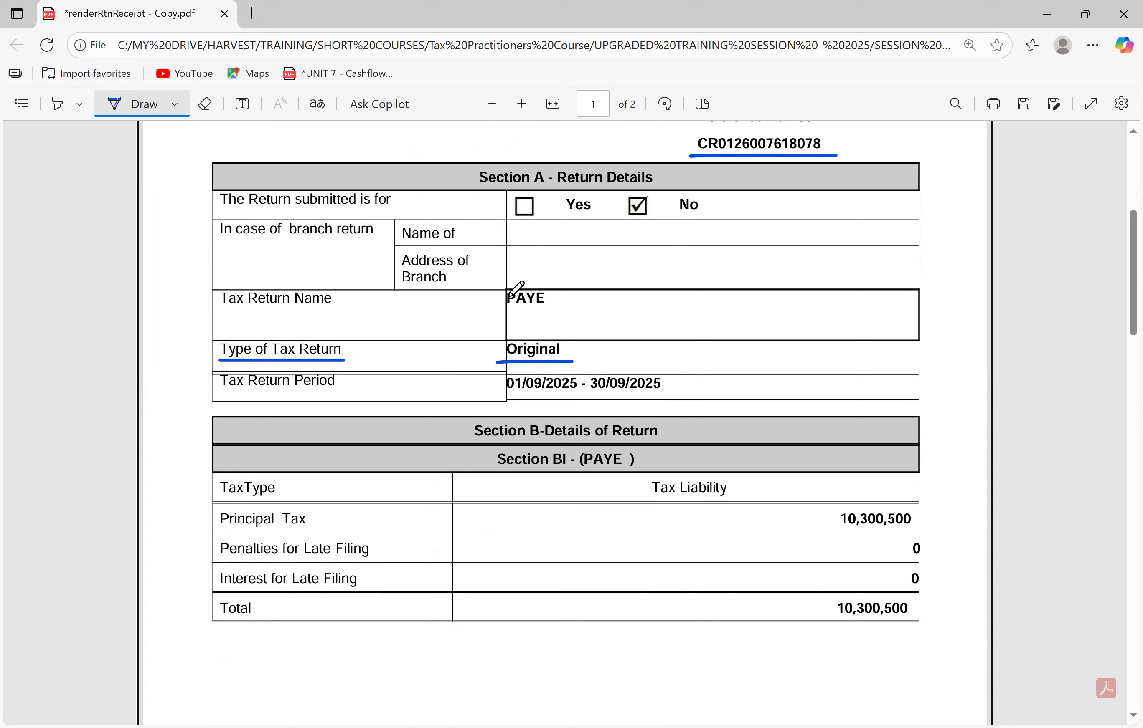
{"action": "left_click_drag", "start_coordinate": [228, 312], "coordinate": [326, 312]}
{"action": "left_click_drag", "start_coordinate": [486, 308], "coordinate": [598, 309]}
Step: Circle the Principal Tax and Total amounts in the Tax Liability column of Section B
{"action": "scroll", "coordinate": [700, 400], "scroll_direction": "down", "scroll_amount": 2}
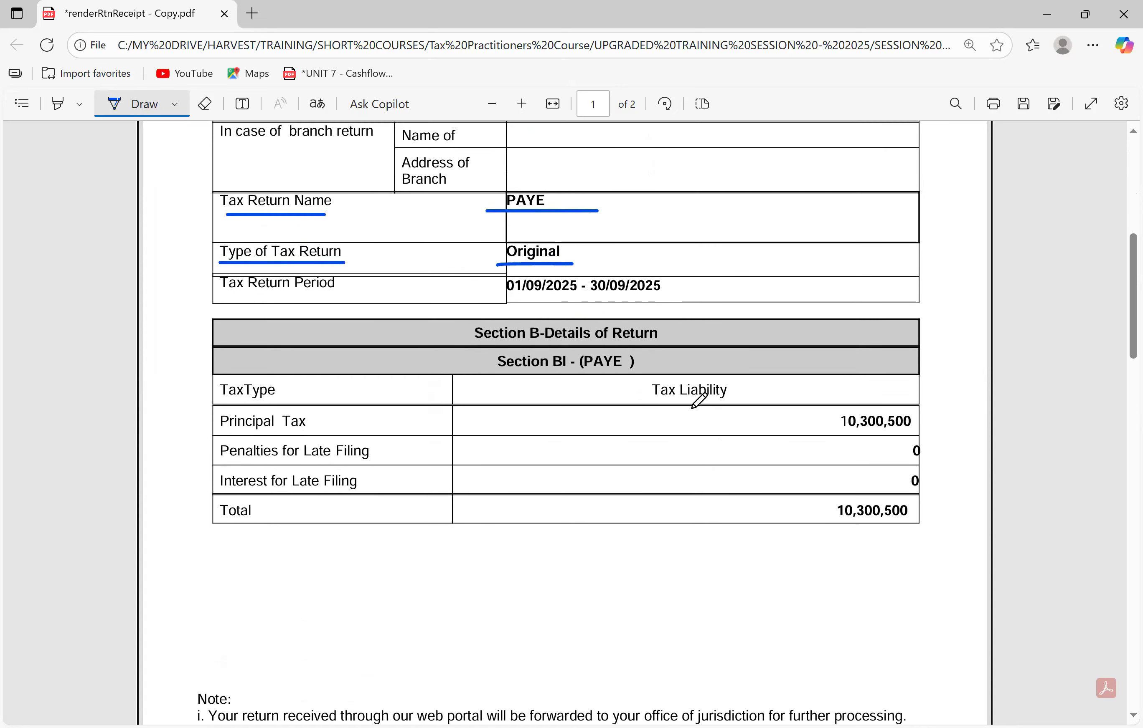
{"action": "mouse_move", "coordinate": [829, 418]}
{"action": "left_mouse_down"}
{"action": "mouse_move", "coordinate": [905, 379]}
{"action": "mouse_move", "coordinate": [834, 401]}
{"action": "mouse_move", "coordinate": [831, 418]}
{"action": "left_mouse_up"}
{"action": "mouse_move", "coordinate": [828, 505]}
{"action": "left_mouse_down"}
{"action": "mouse_move", "coordinate": [895, 461]}
{"action": "mouse_move", "coordinate": [822, 519]}
{"action": "left_mouse_up"}
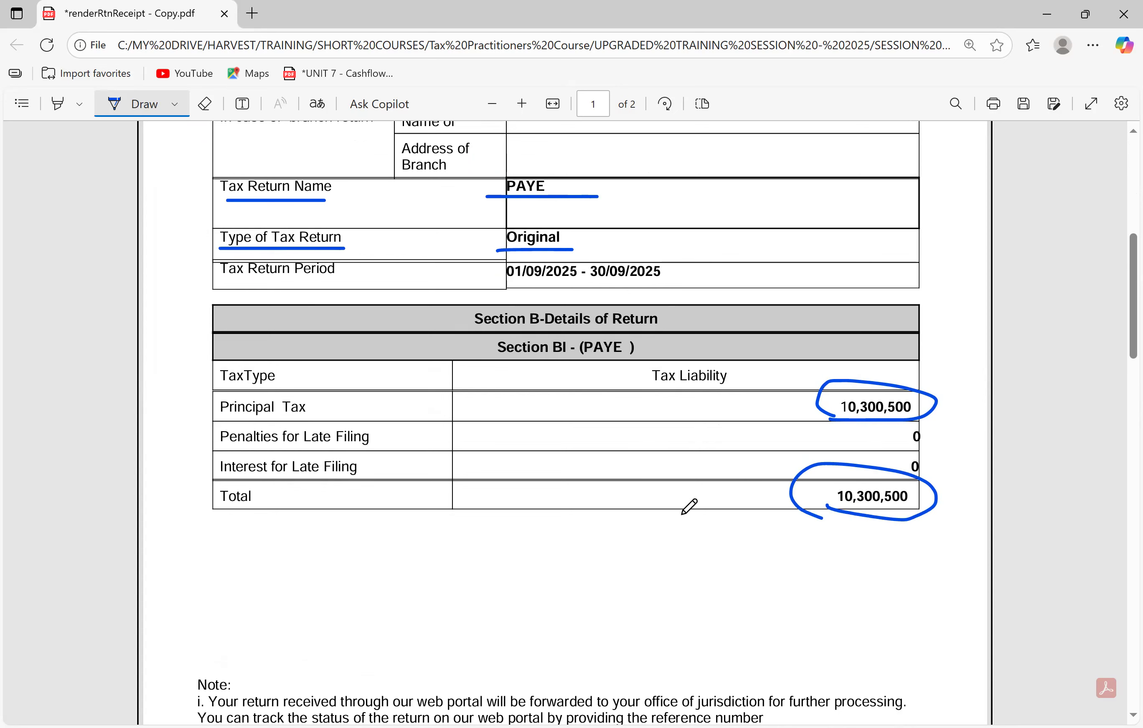
Step: Review the annotated receipt's header and Section A - Return Details, and switch away from the PDF window
{"action": "scroll", "coordinate": [726, 416], "scroll_direction": "up", "scroll_amount": 2}
{"action": "scroll", "coordinate": [725, 417], "scroll_direction": "up", "scroll_amount": 5}
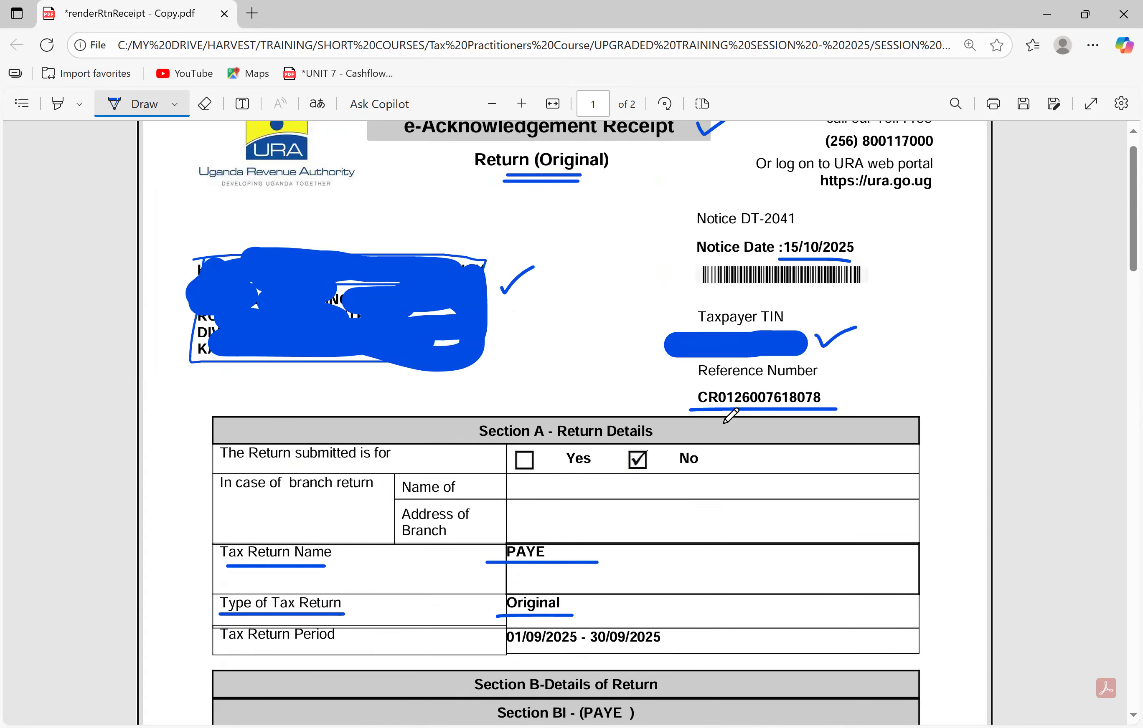
{"action": "scroll", "coordinate": [661, 367], "scroll_direction": "down", "scroll_amount": 2}
{"action": "scroll", "coordinate": [662, 367], "scroll_direction": "up", "scroll_amount": 2}
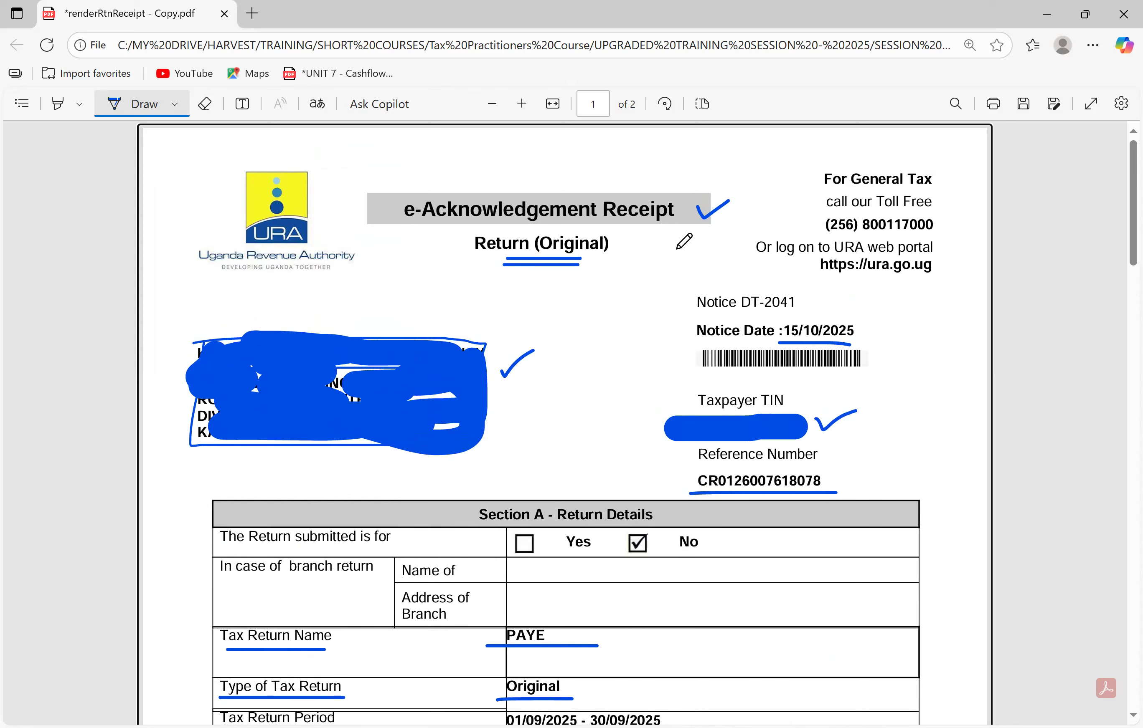
{"action": "scroll", "coordinate": [843, 556], "scroll_direction": "down", "scroll_amount": 4}
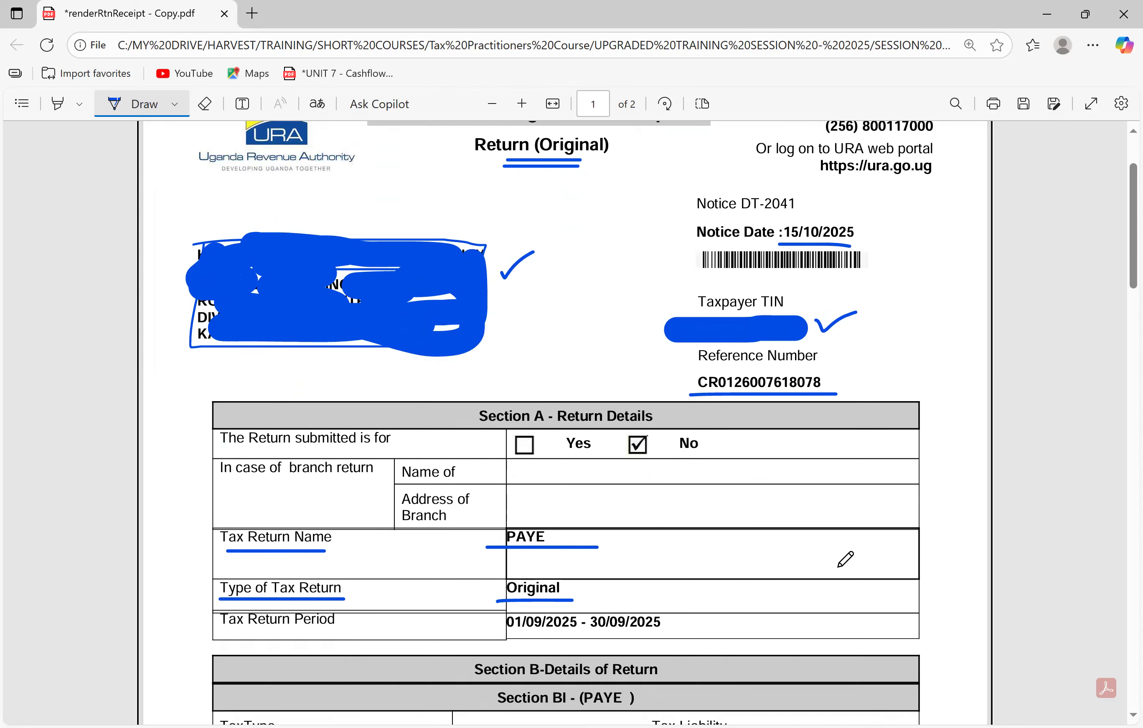
{"action": "scroll", "coordinate": [845, 559], "scroll_direction": "up", "scroll_amount": 4}
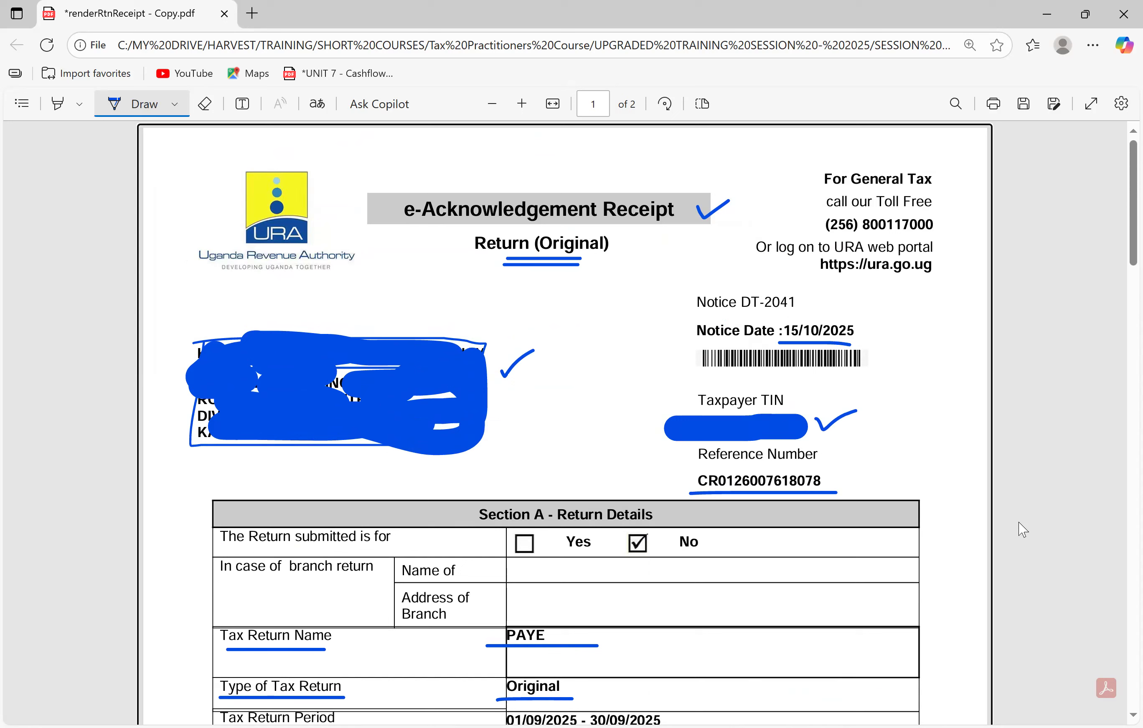
{"action": "key", "text": "alt+Tab"}
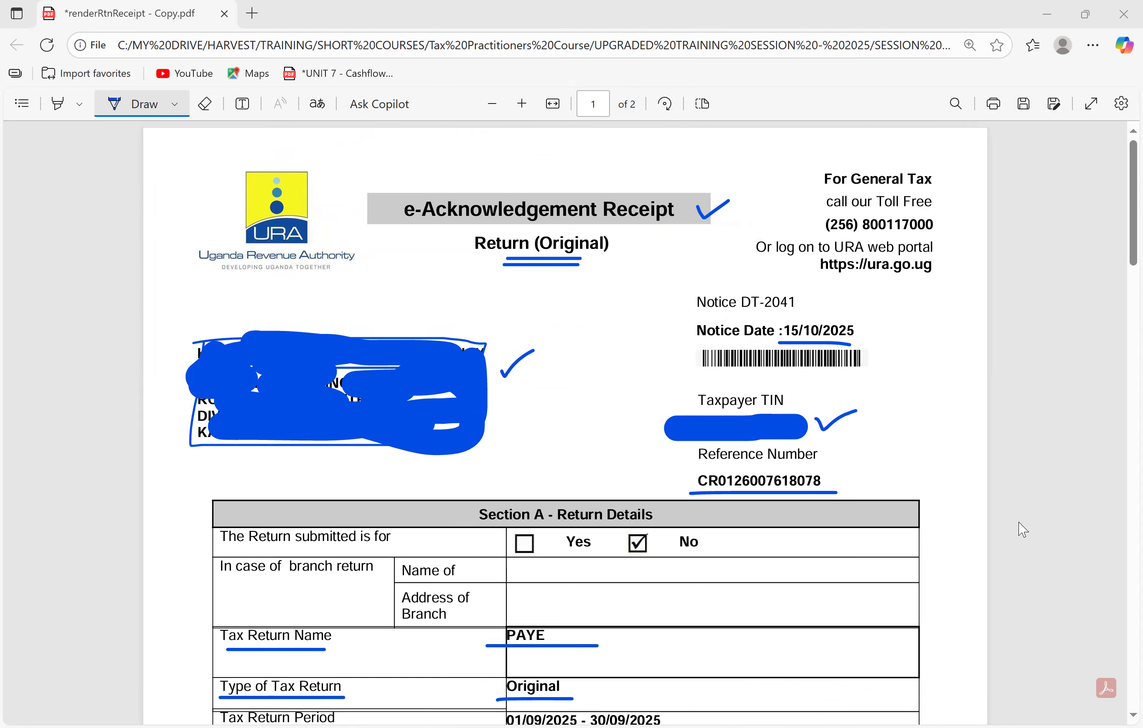